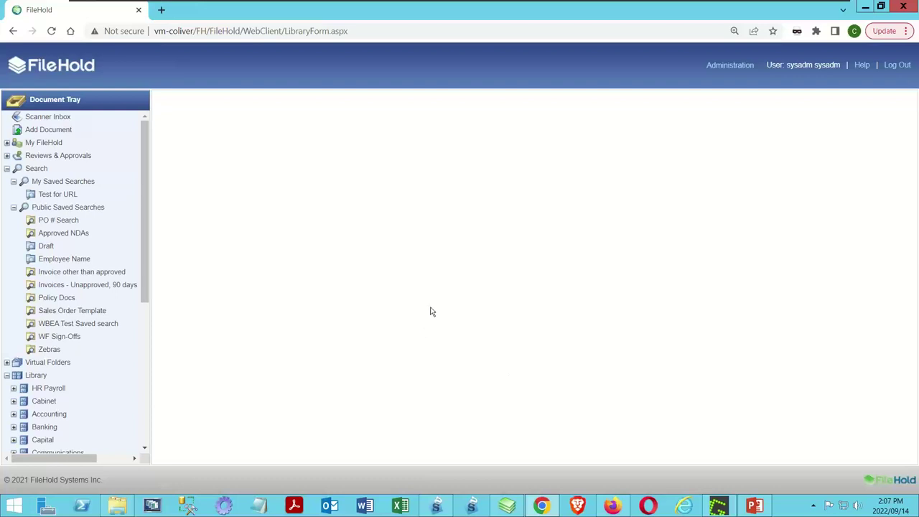
# - From the Full administration menu, go to Library configuration > Settings > General
pyautogui.moveTo(725, 66)
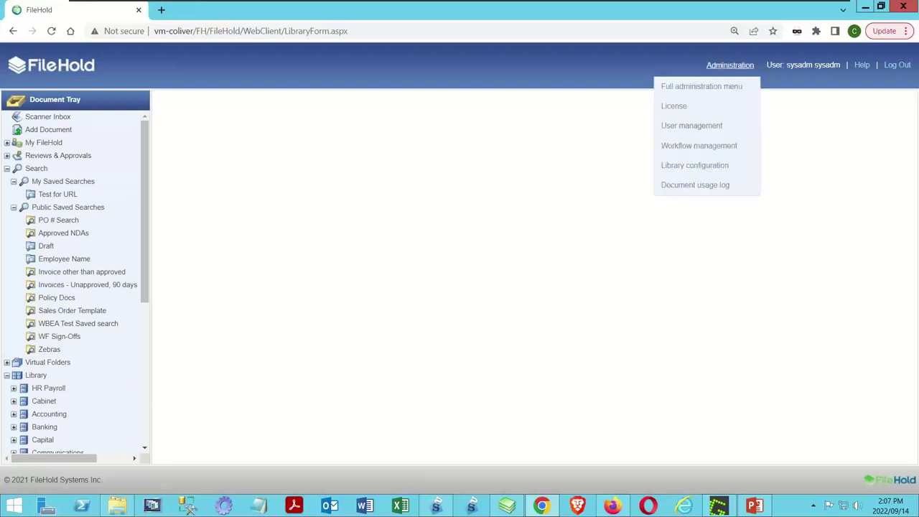
pyautogui.click(704, 86)
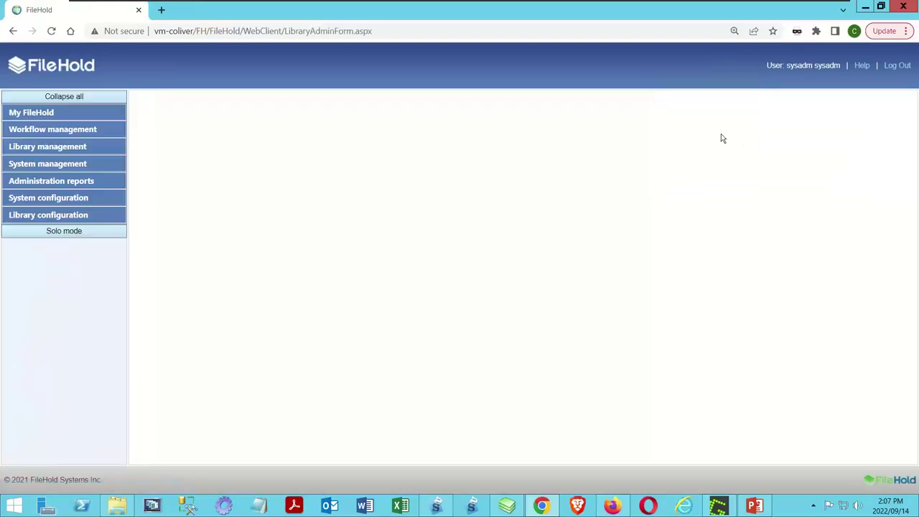
pyautogui.click(43, 219)
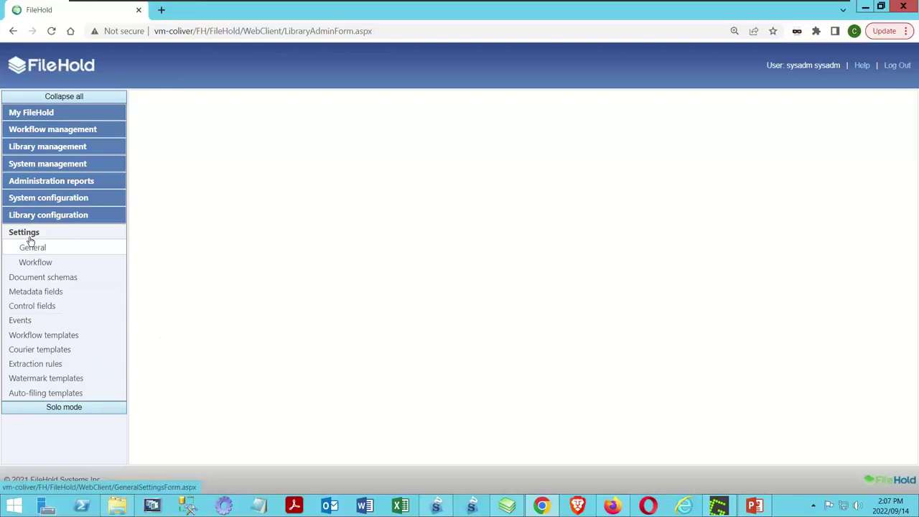
pyautogui.click(29, 235)
pyautogui.click(24, 235)
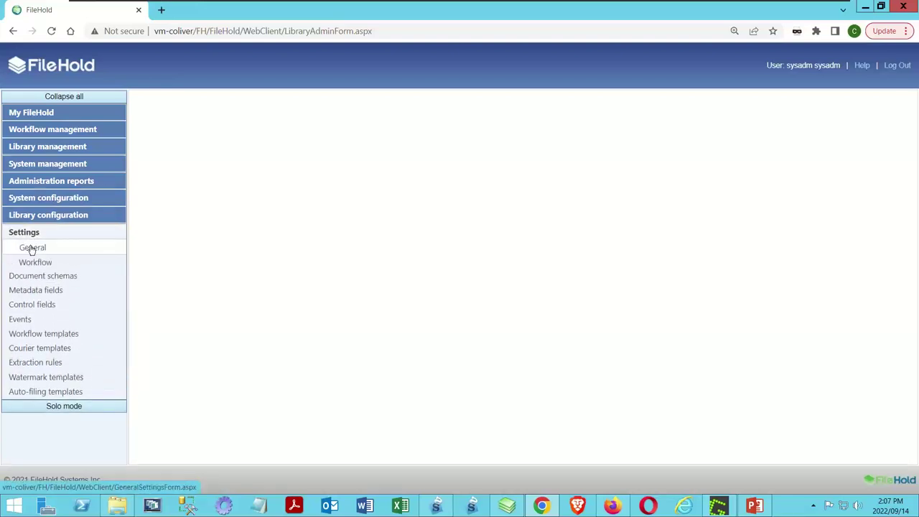
pyautogui.click(32, 247)
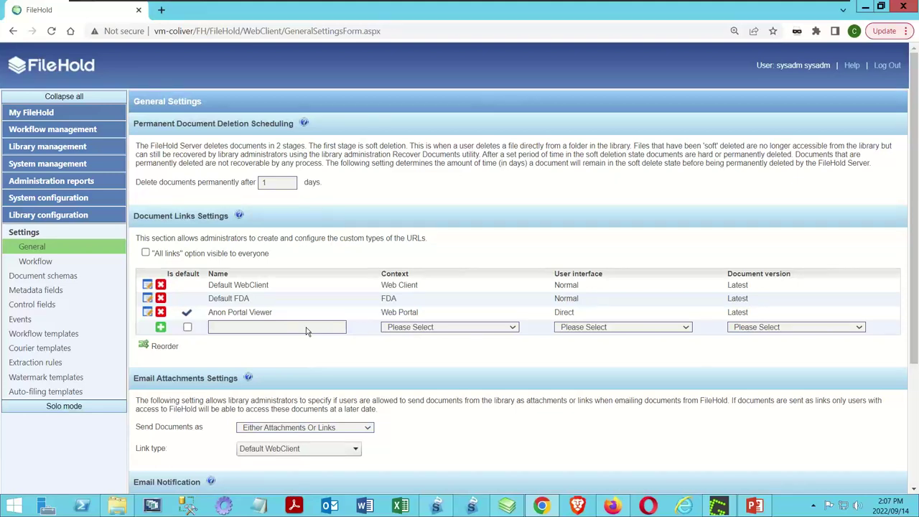
# - Review the Auto-filing checkbox in General Settings, then bring SmartSoft Capture forward
pyautogui.scroll(-3, 445, 298)
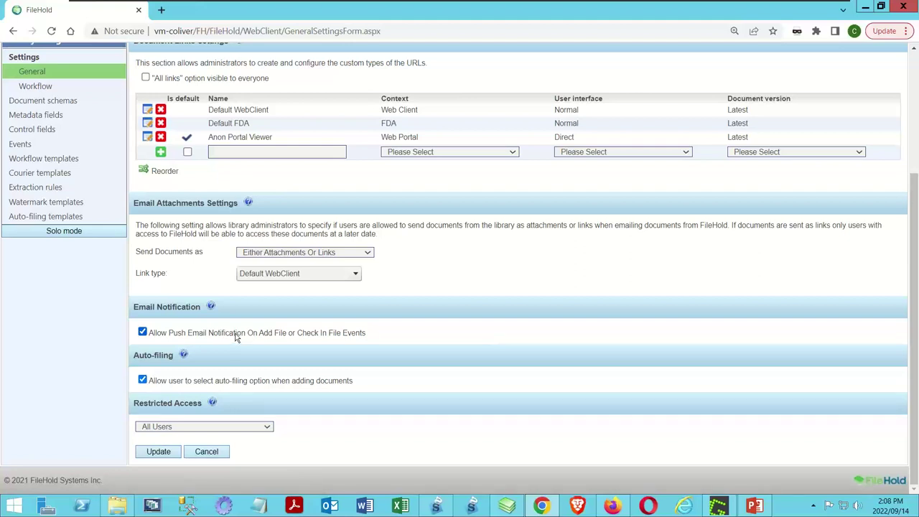
pyautogui.click(436, 504)
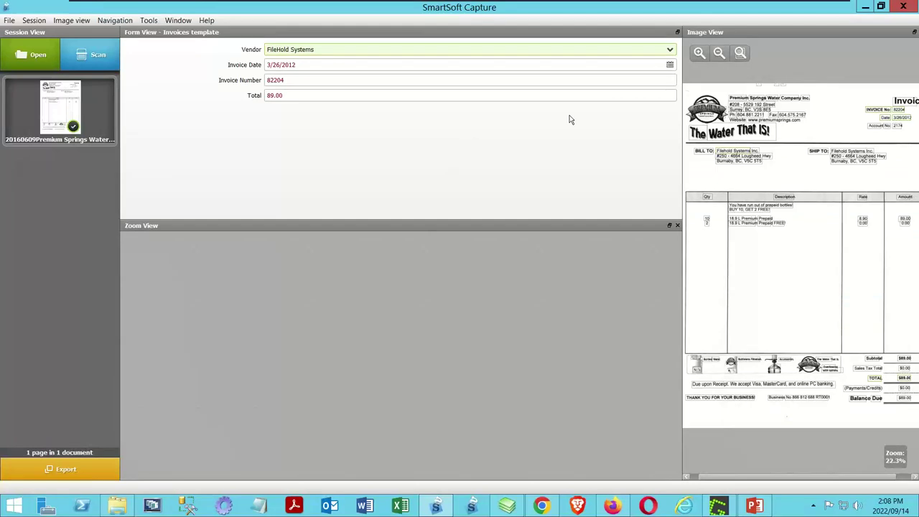
# - Set the invoice's Vendor to 'Premium Springs Water Company Inc' using the OCR word Premium
pyautogui.moveTo(683, 148); pyautogui.dragTo(507, 127)
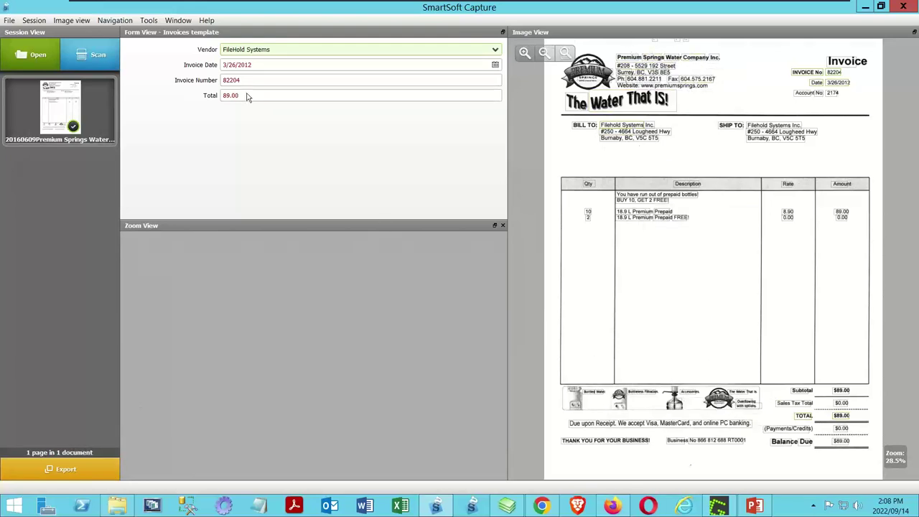
pyautogui.click(496, 49)
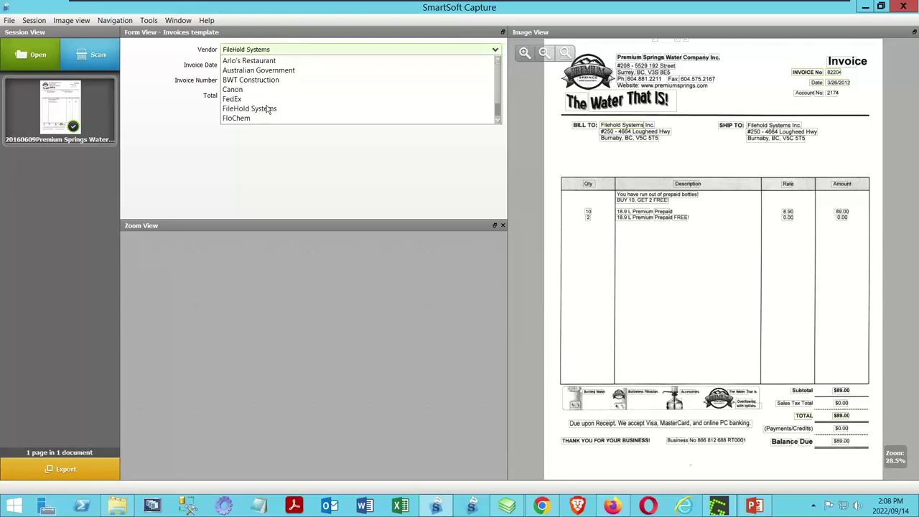
pyautogui.scroll(-1, 268, 106)
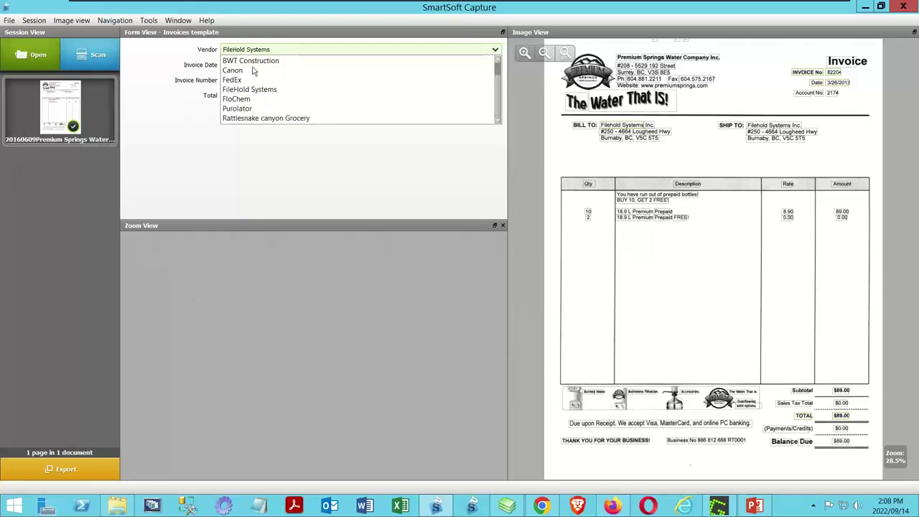
pyautogui.click(638, 57)
pyautogui.click(621, 59)
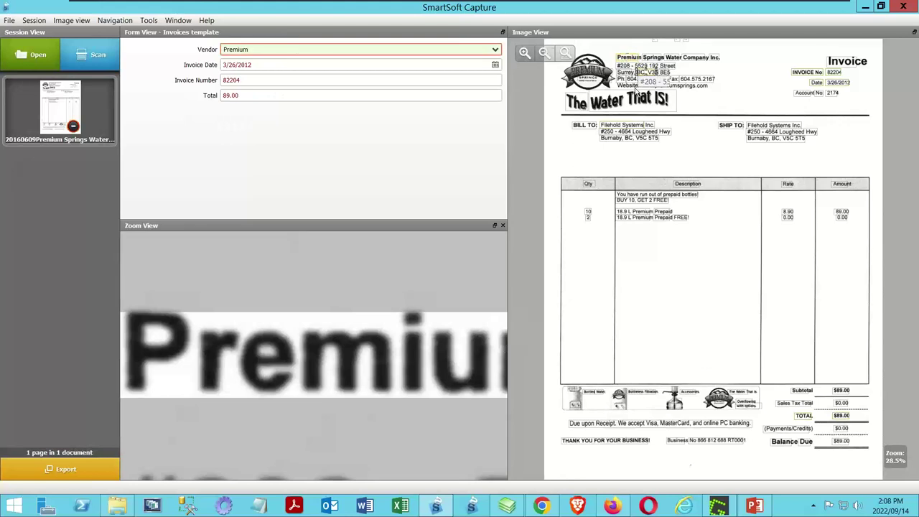
pyautogui.moveTo(281, 49)
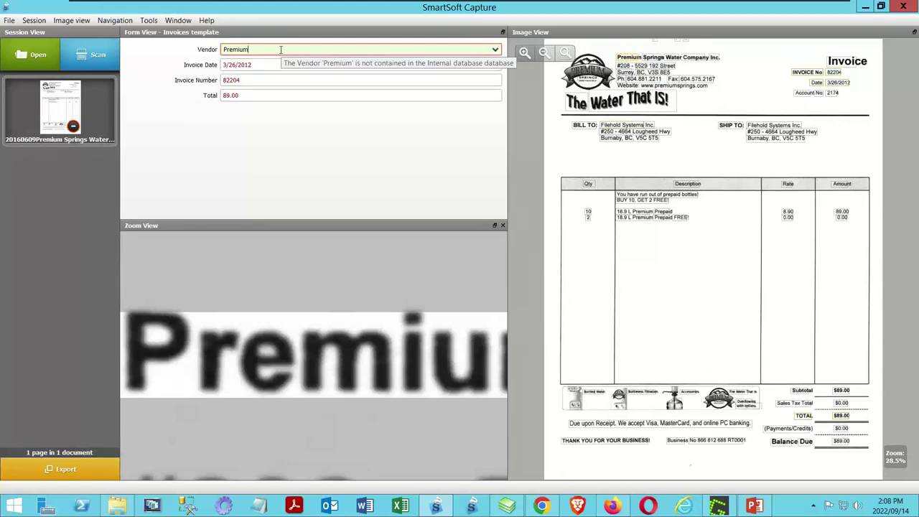
pyautogui.write('Springs Water Company Inc')
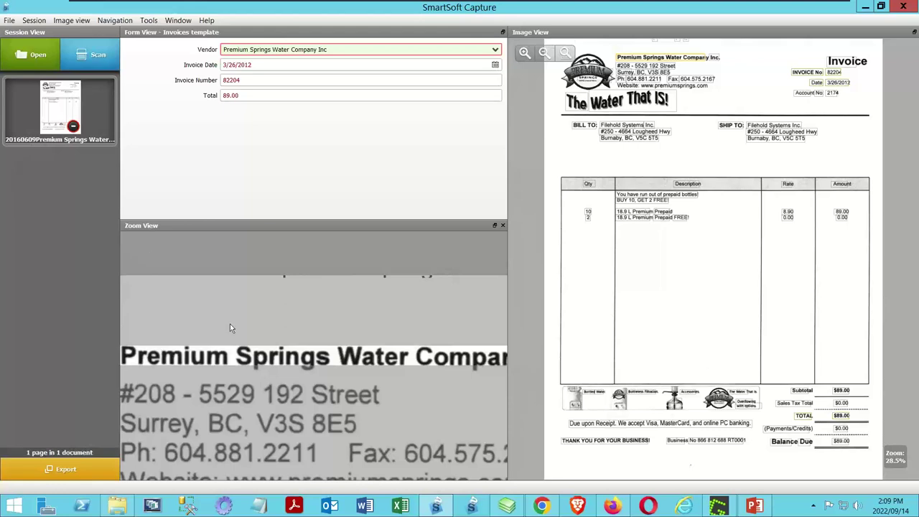
pyautogui.click(507, 508)
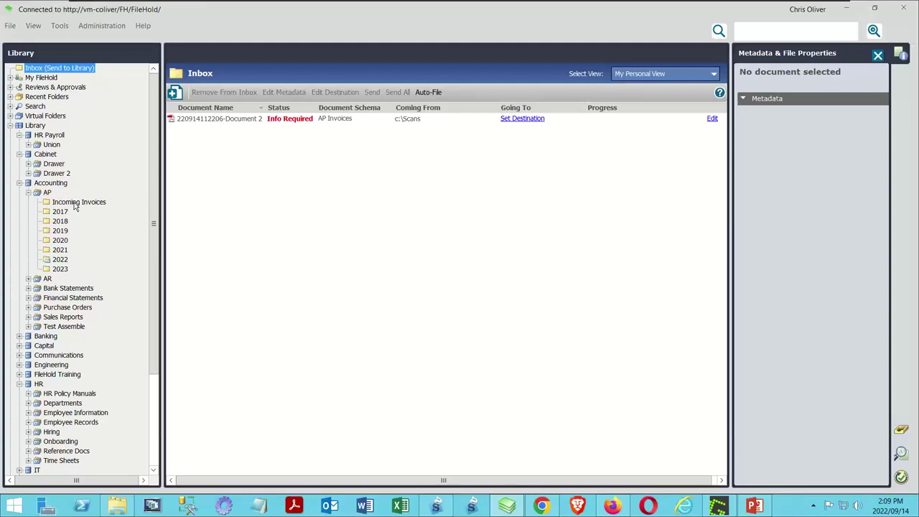
# - Back in the web admin, open Auto-filing templates under Library configuration
pyautogui.click(543, 506)
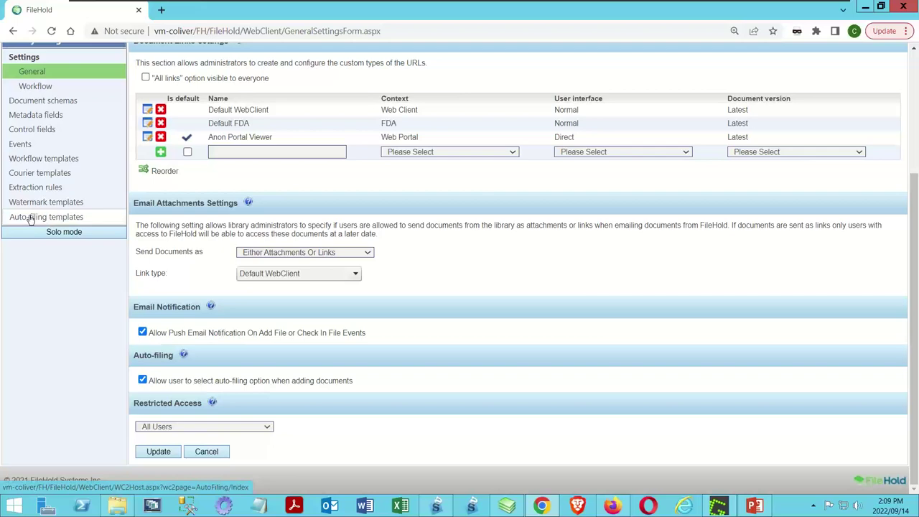
pyautogui.scroll(1, 30, 220)
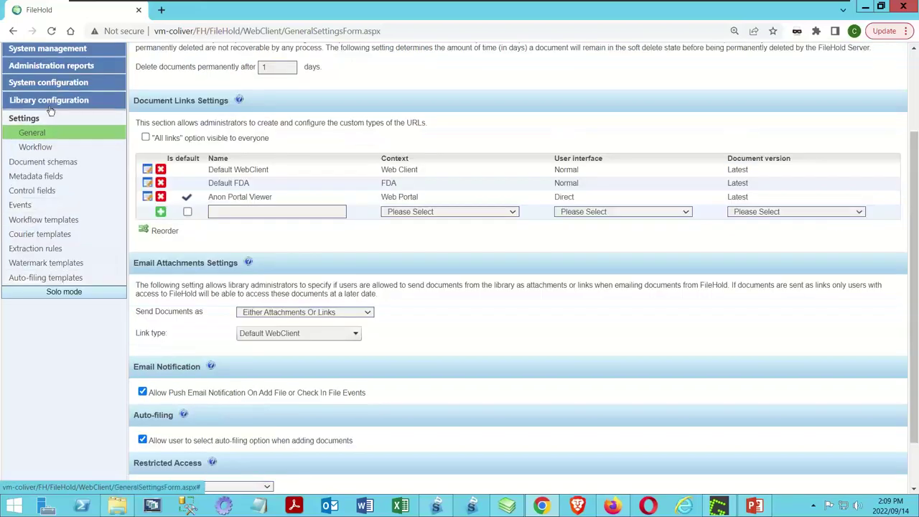
pyautogui.click(37, 278)
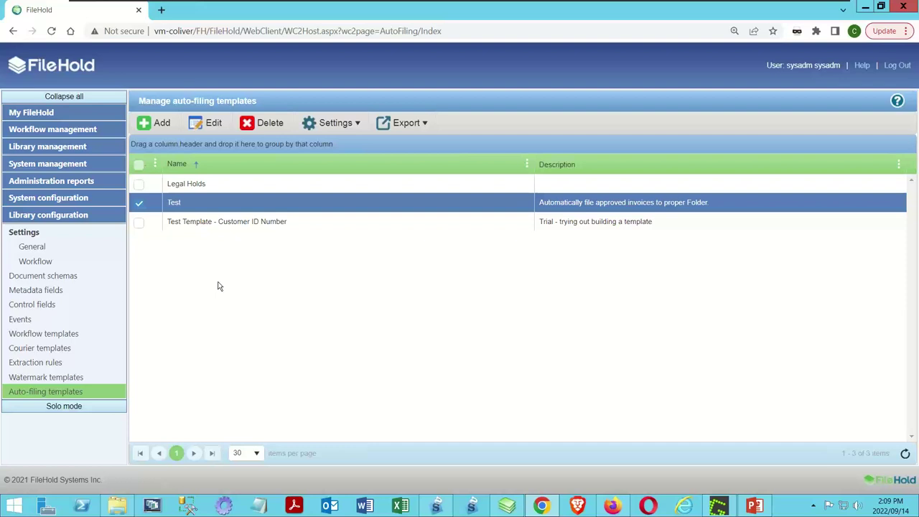
# - Add template 'SSC Capture Invoices' described 'For use with Capture when importing invoices'
pyautogui.click(157, 126)
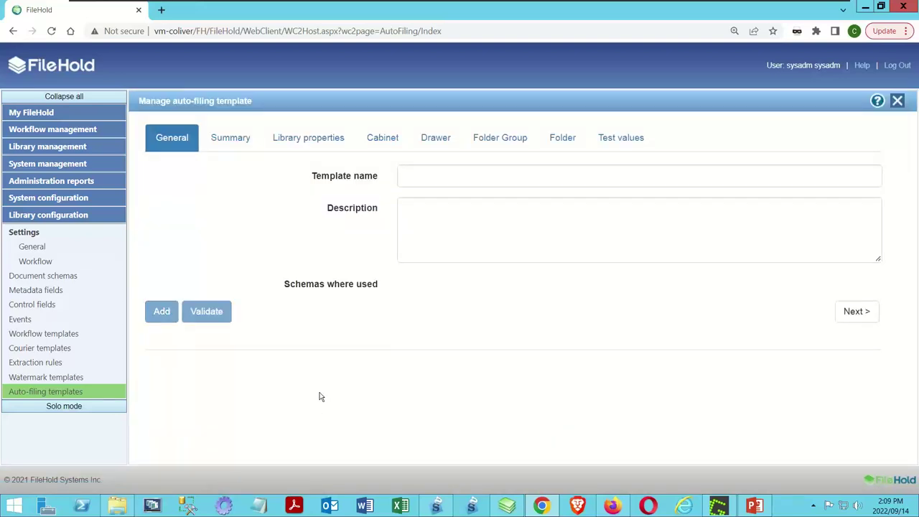
pyautogui.click(411, 175)
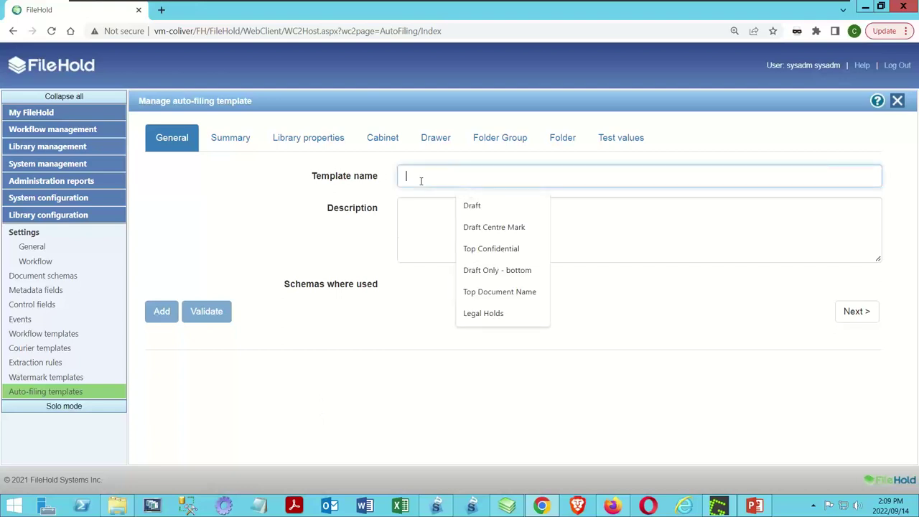
pyautogui.write('SSC Capture ')
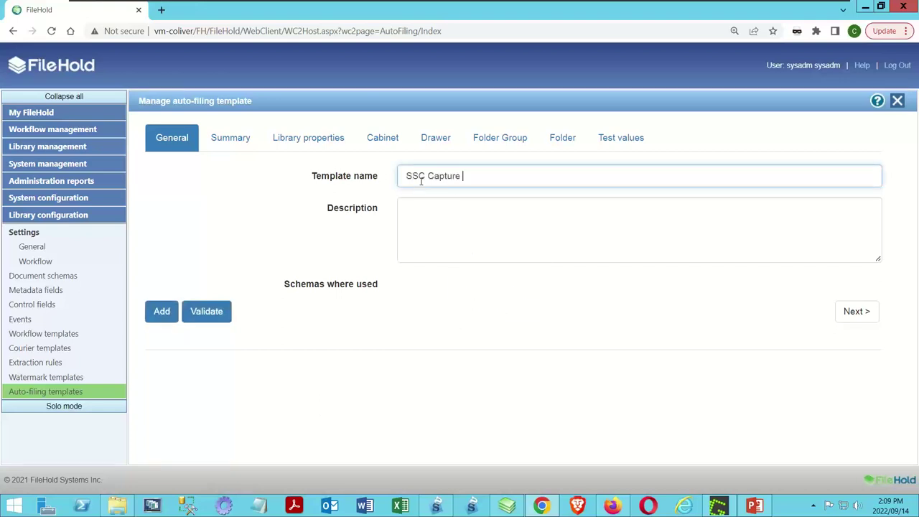
pyautogui.write('Invoices')
pyautogui.click(440, 223)
pyautogui.write('For use with ')
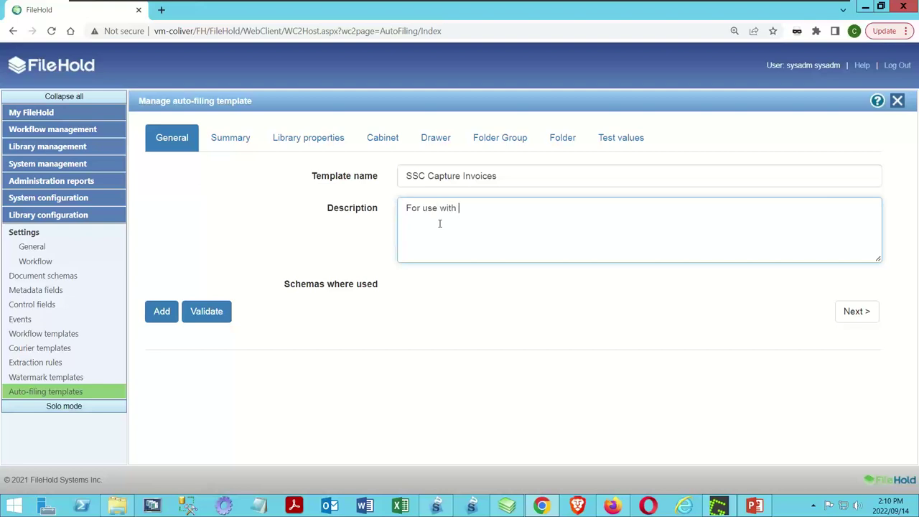
pyautogui.write('Capture when importing invoices')
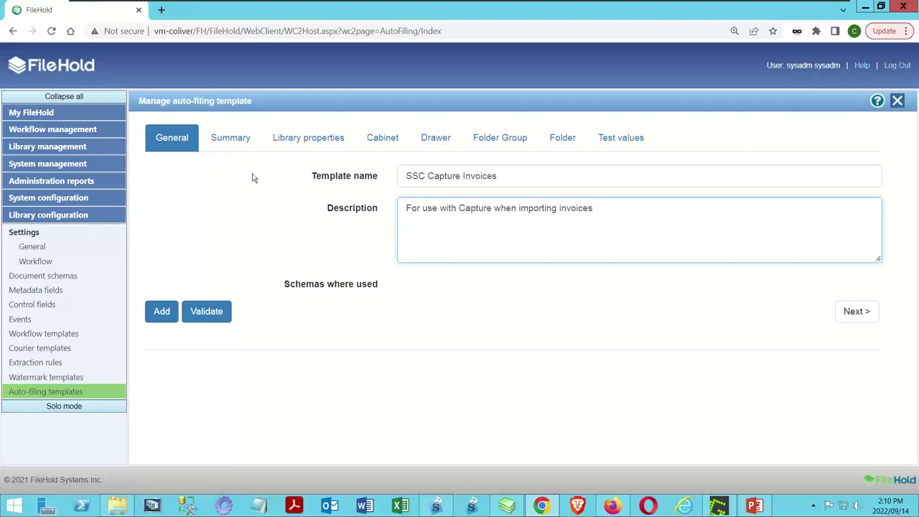
pyautogui.click(236, 139)
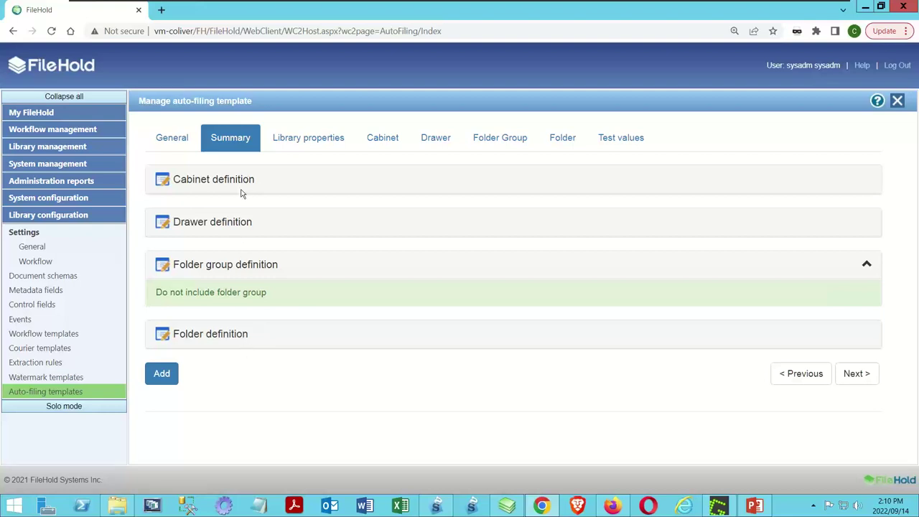
pyautogui.click(514, 508)
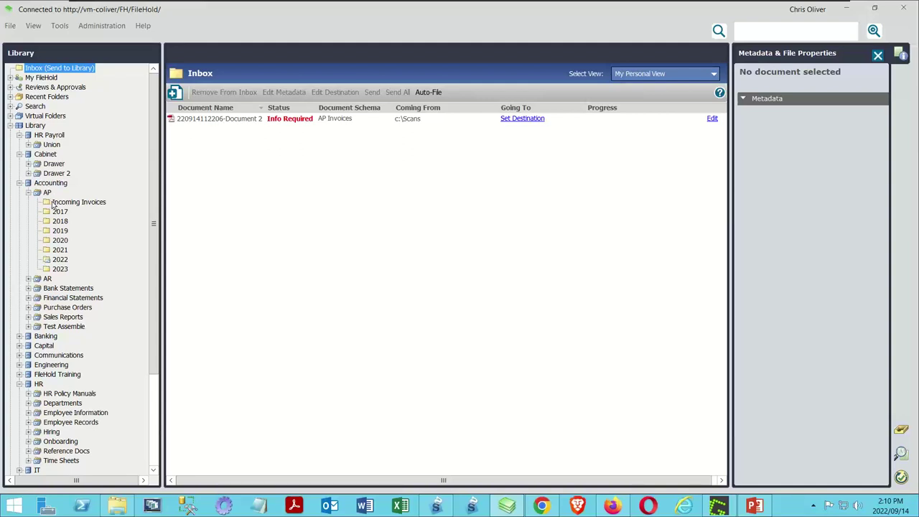
pyautogui.click(28, 173)
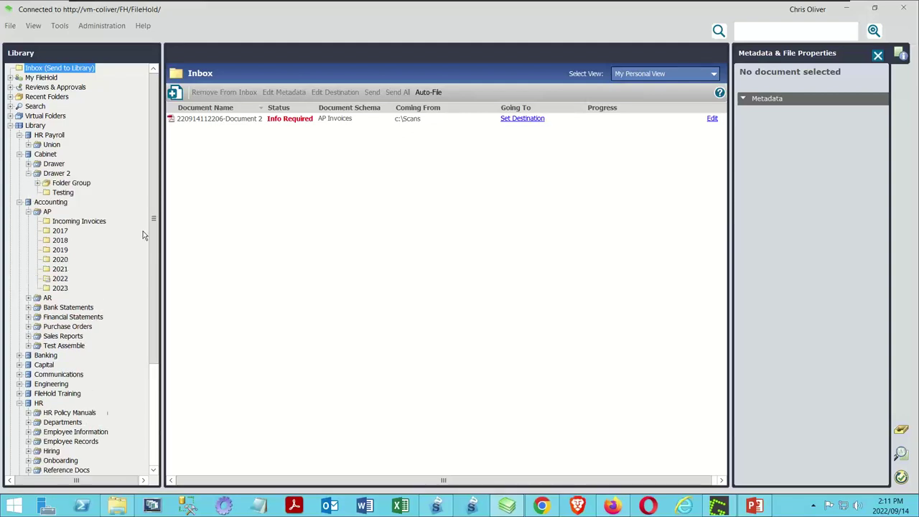
pyautogui.click(37, 183)
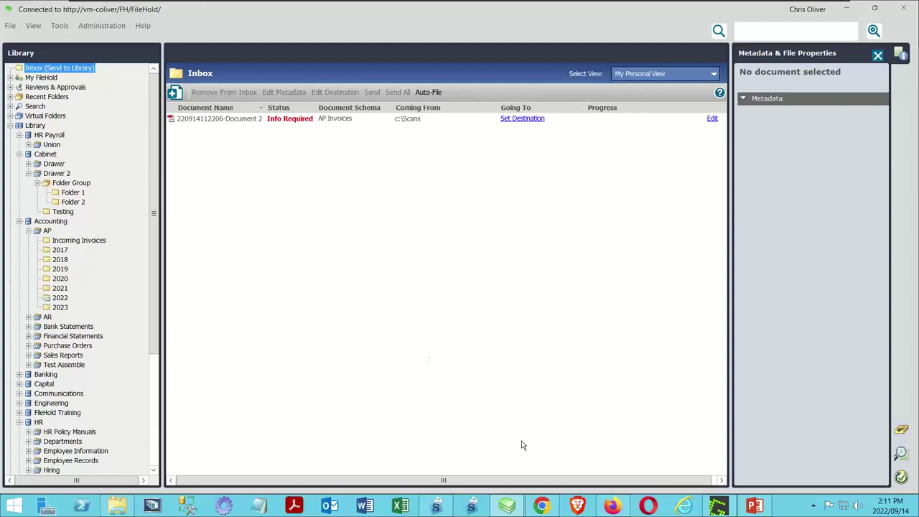
pyautogui.click(543, 507)
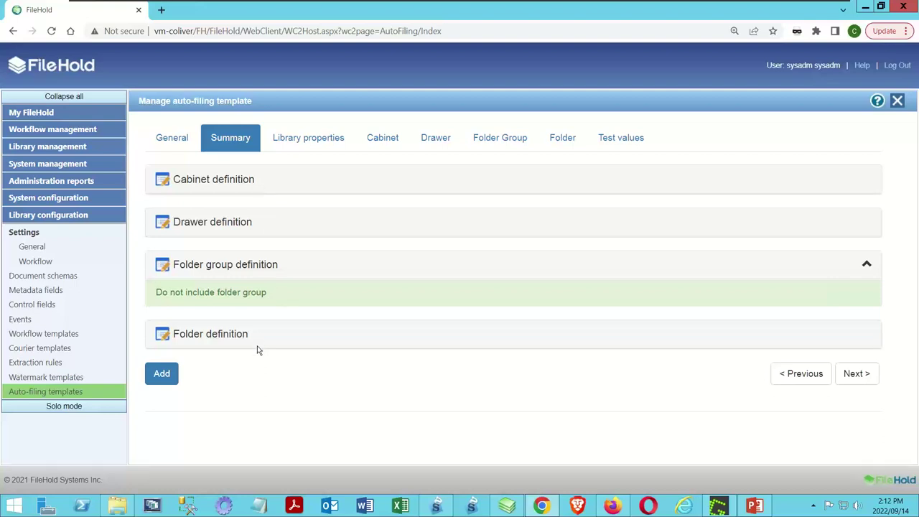
# - Look over the template's Library properties step, then go to its Cabinet step
pyautogui.click(309, 143)
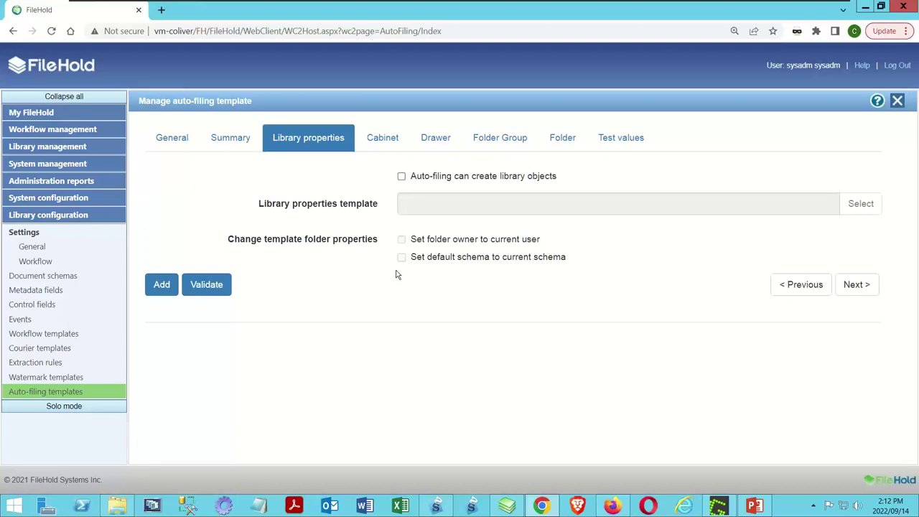
pyautogui.click(378, 142)
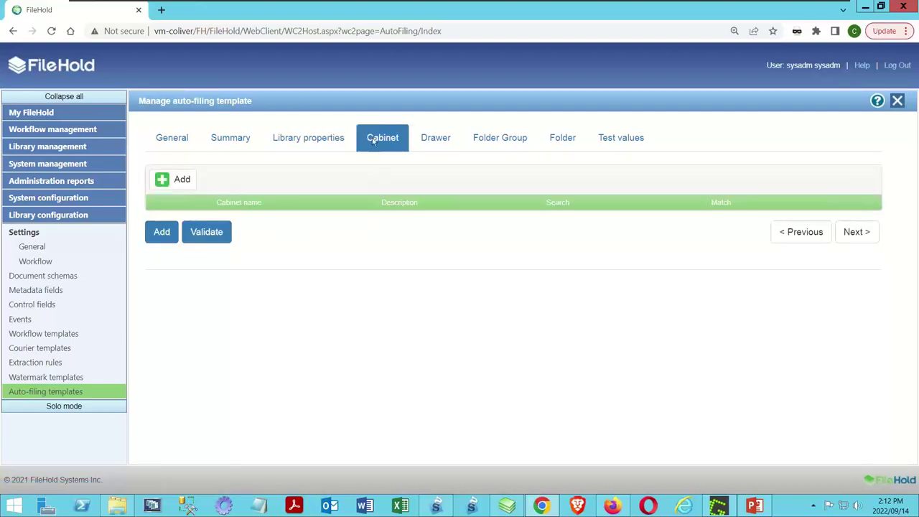
# - Add a cabinet definition named Accounting to the template and apply it
pyautogui.click(166, 183)
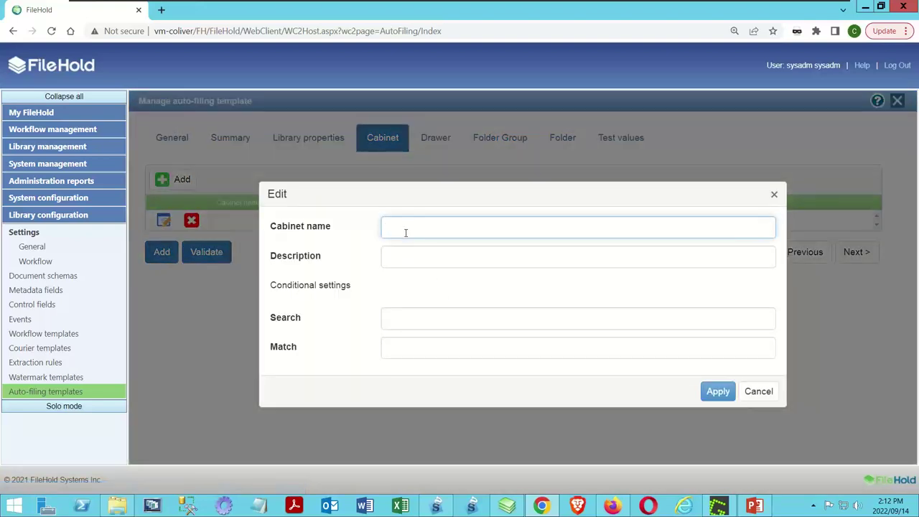
pyautogui.click(507, 506)
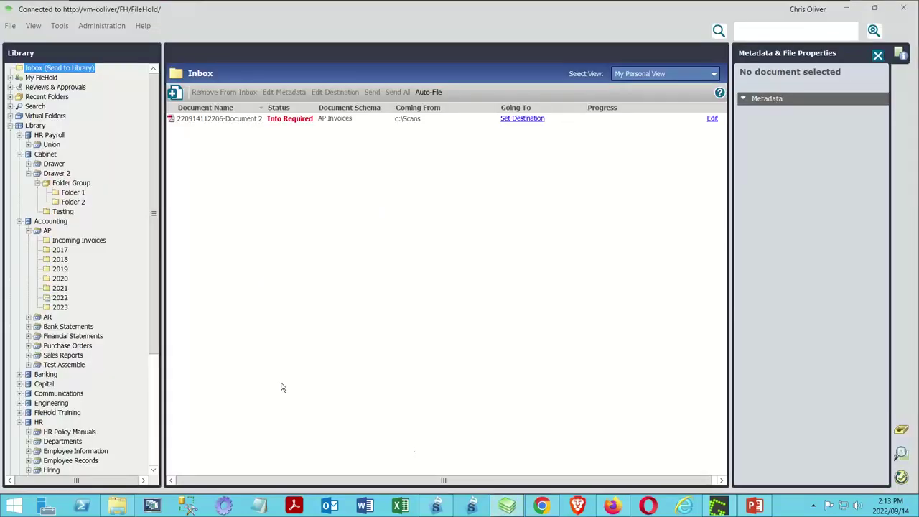
pyautogui.click(542, 504)
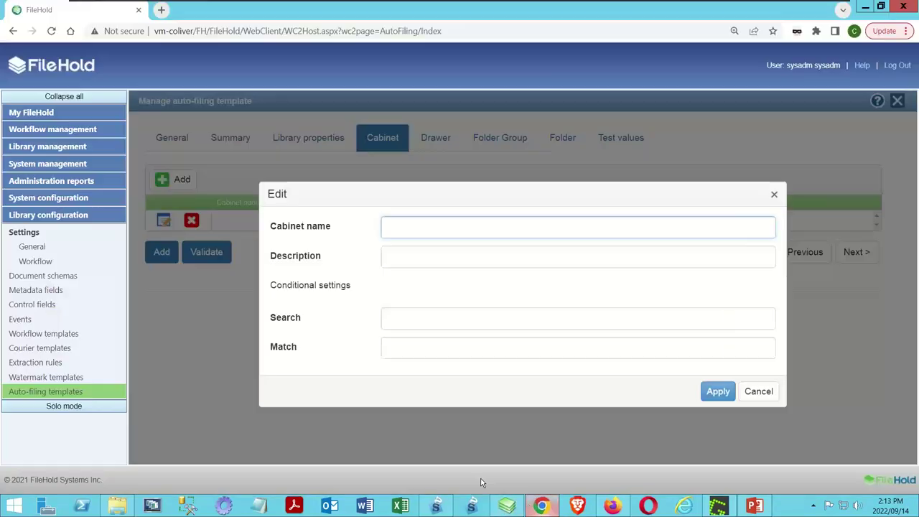
pyautogui.write('Accounting')
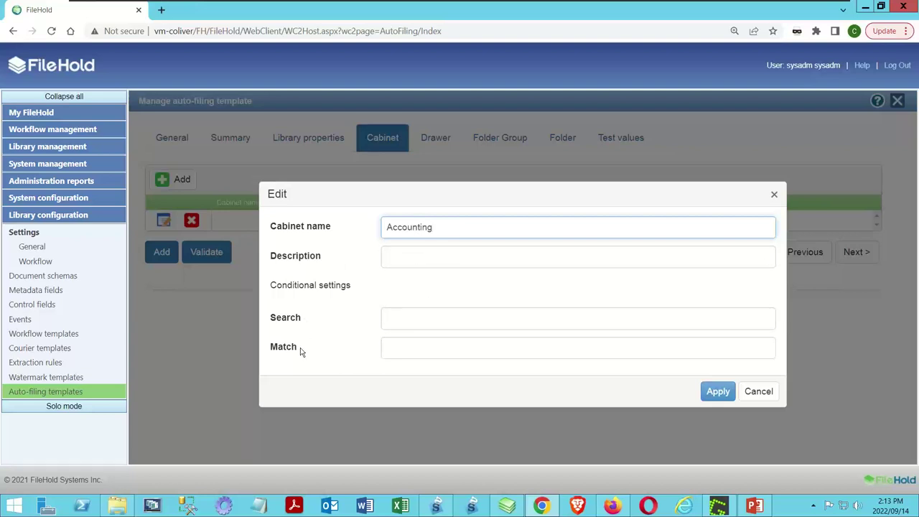
pyautogui.moveTo(294, 347)
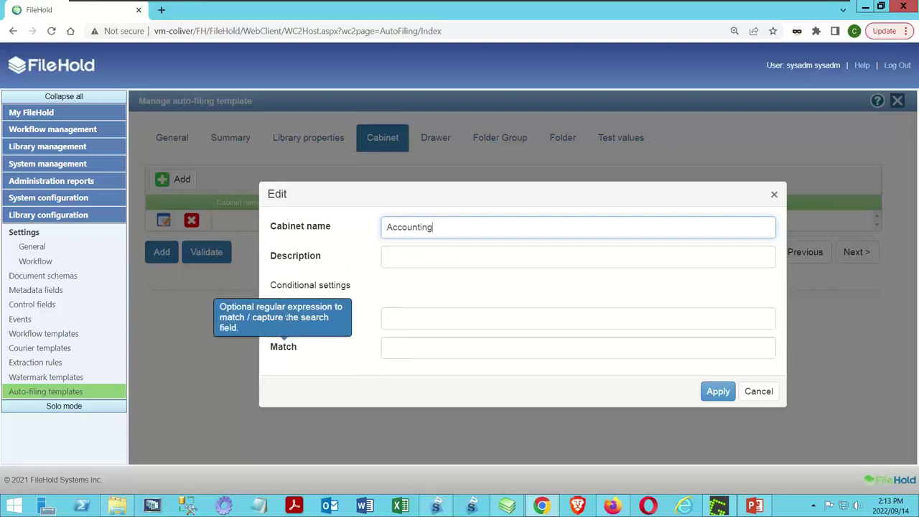
pyautogui.click(713, 392)
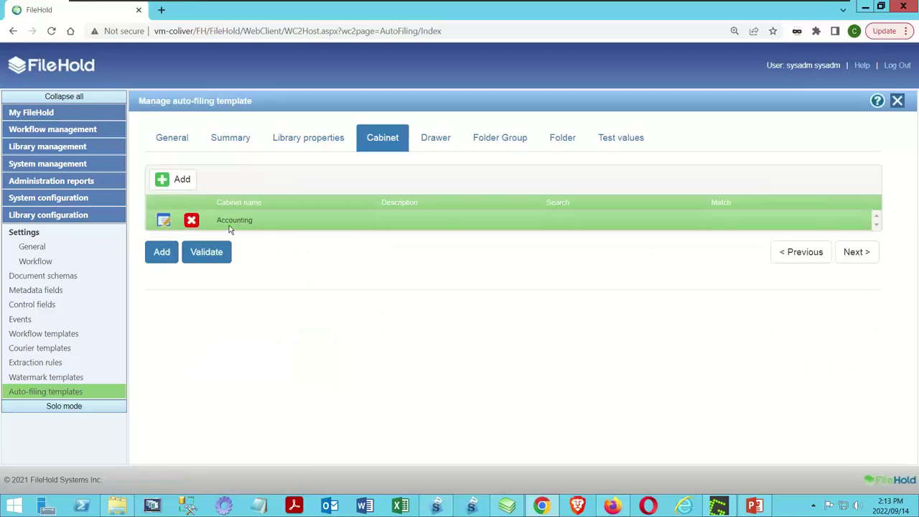
# - Add a drawer definition named AP and continue to the Folder Group step
pyautogui.click(426, 137)
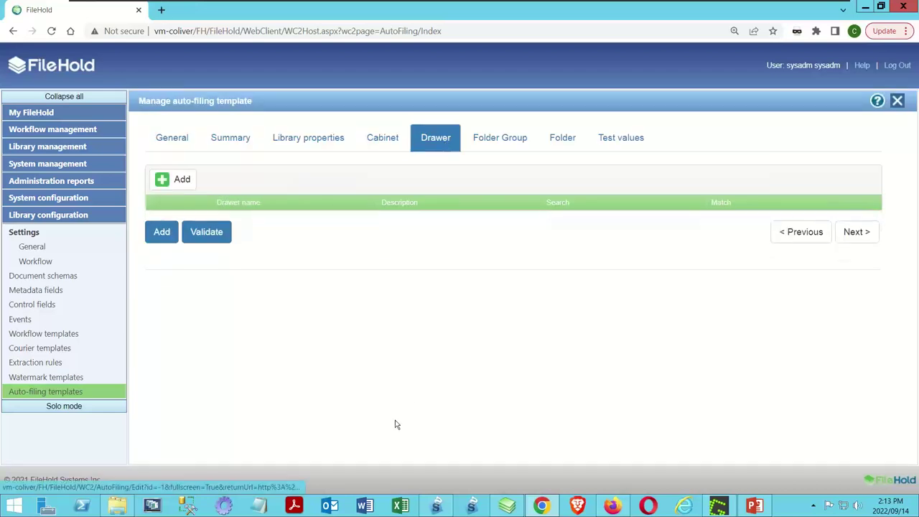
pyautogui.click(507, 506)
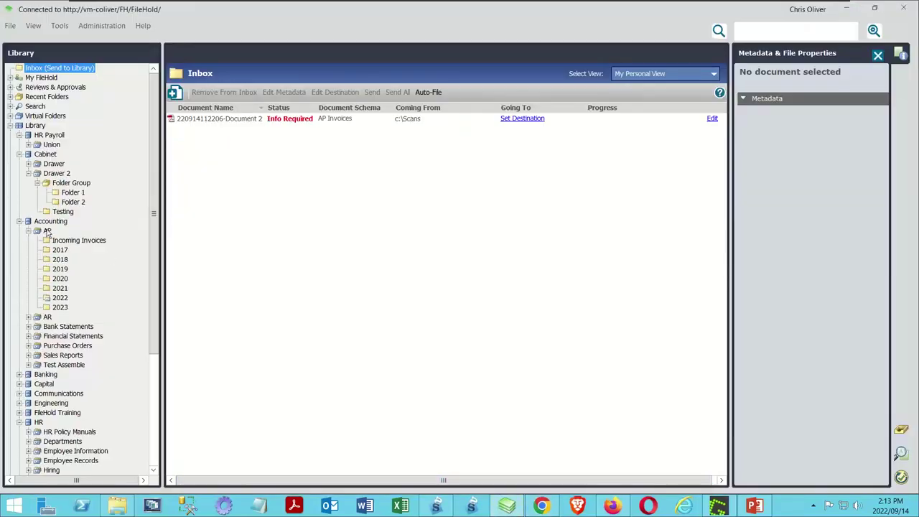
pyautogui.click(542, 506)
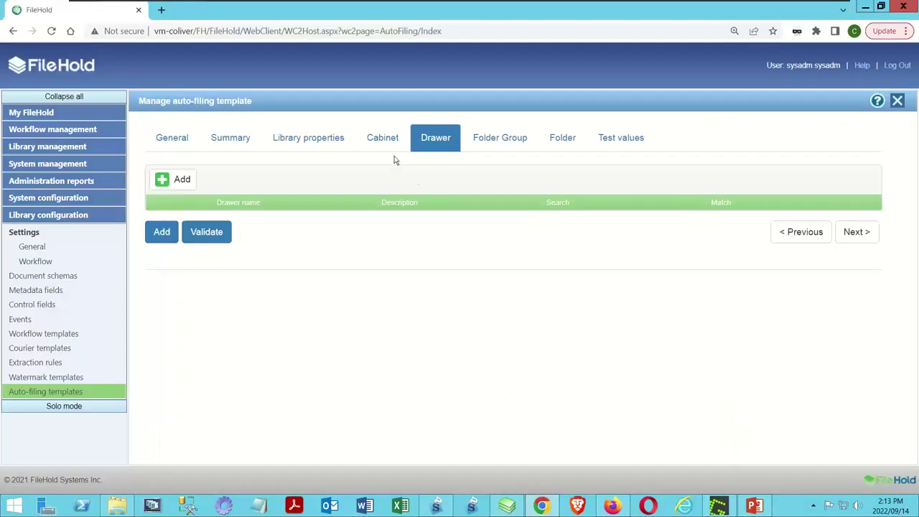
pyautogui.click(167, 181)
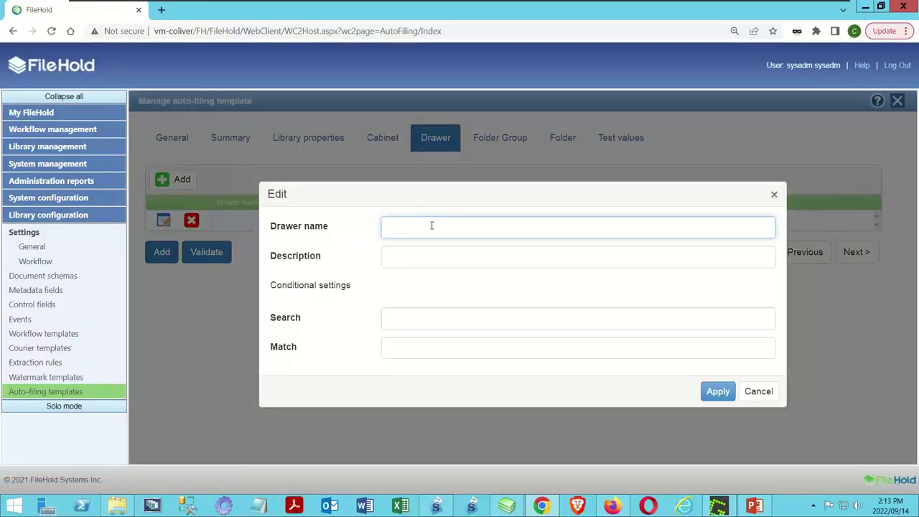
pyautogui.write('AP')
pyautogui.click(714, 392)
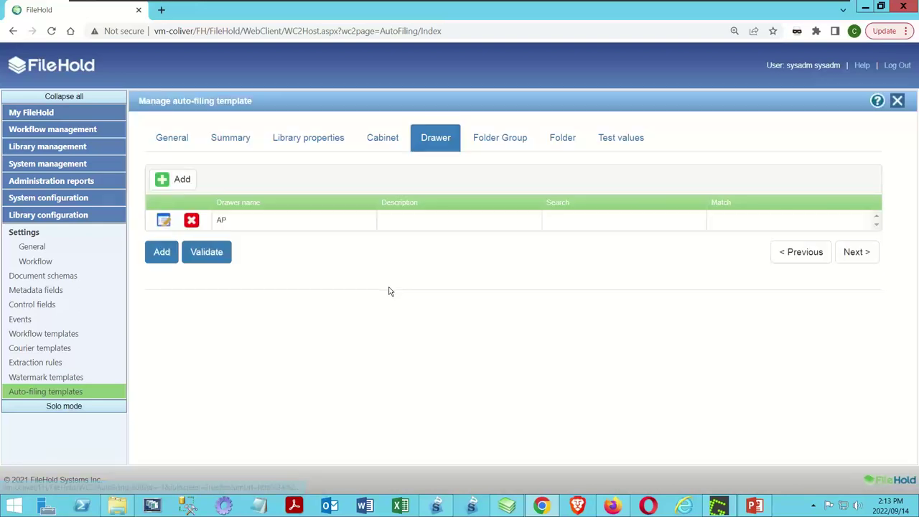
pyautogui.click(487, 147)
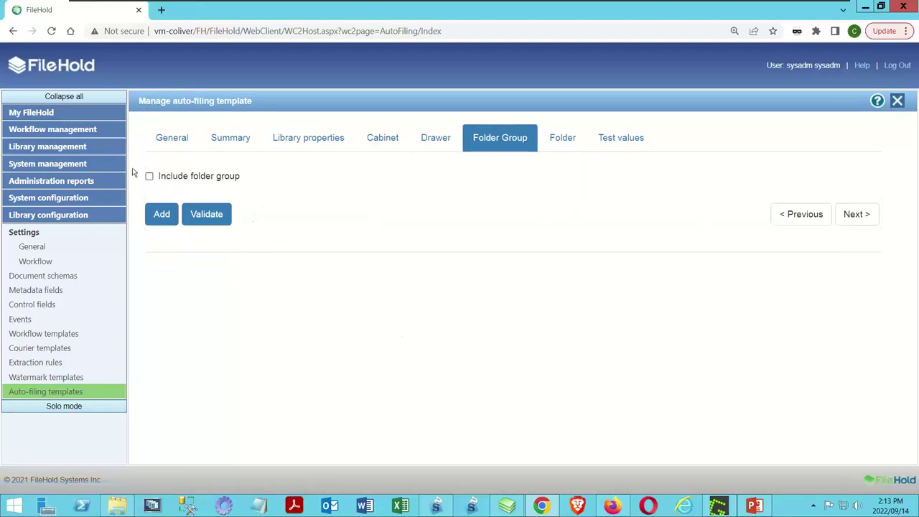
# - Add a folder definition named Incoming Invoices to the template and apply it
pyautogui.click(550, 141)
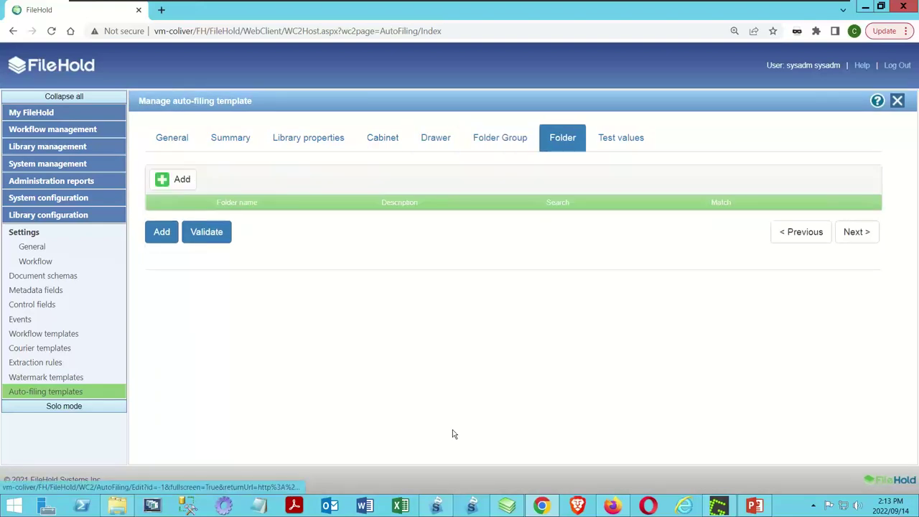
pyautogui.click(172, 179)
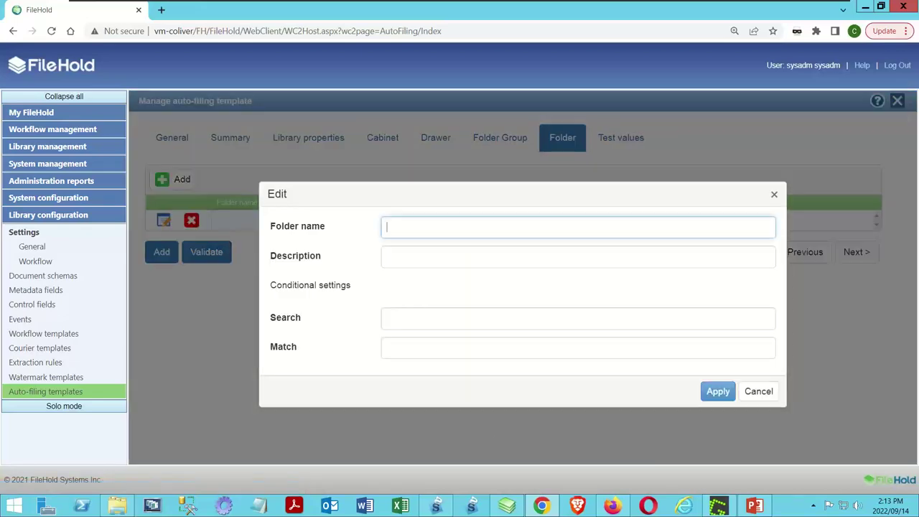
pyautogui.click(506, 506)
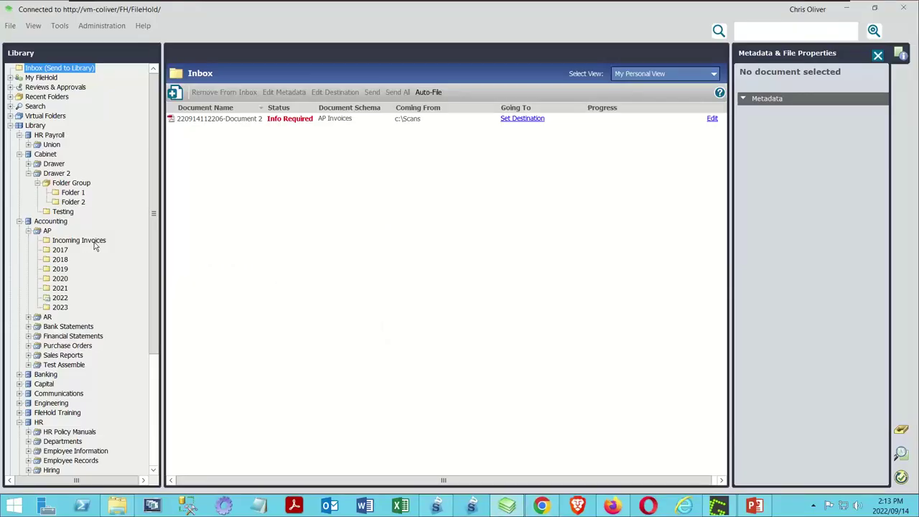
pyautogui.click(541, 506)
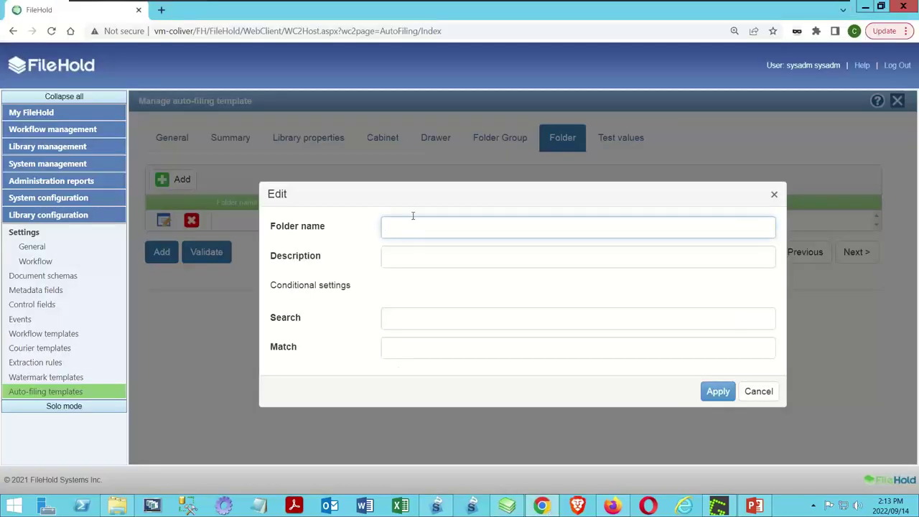
pyautogui.write('Incoming Invoices')
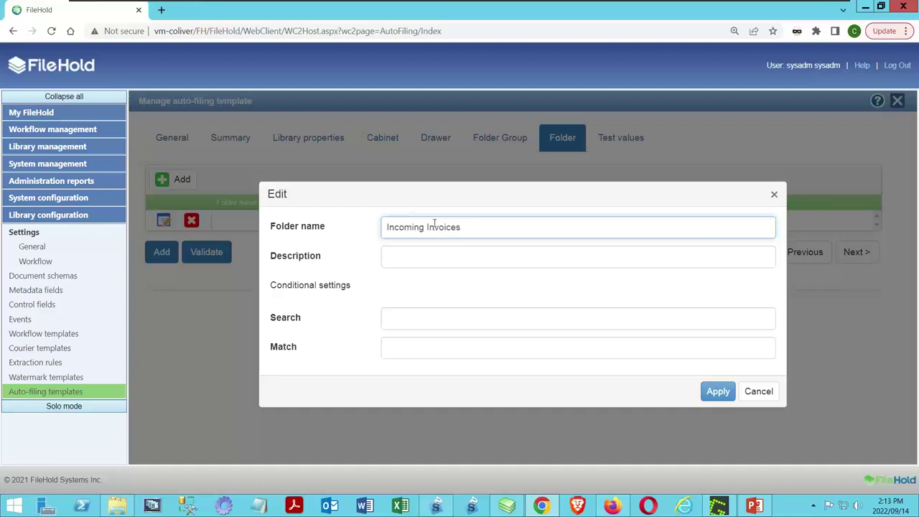
pyautogui.click(718, 392)
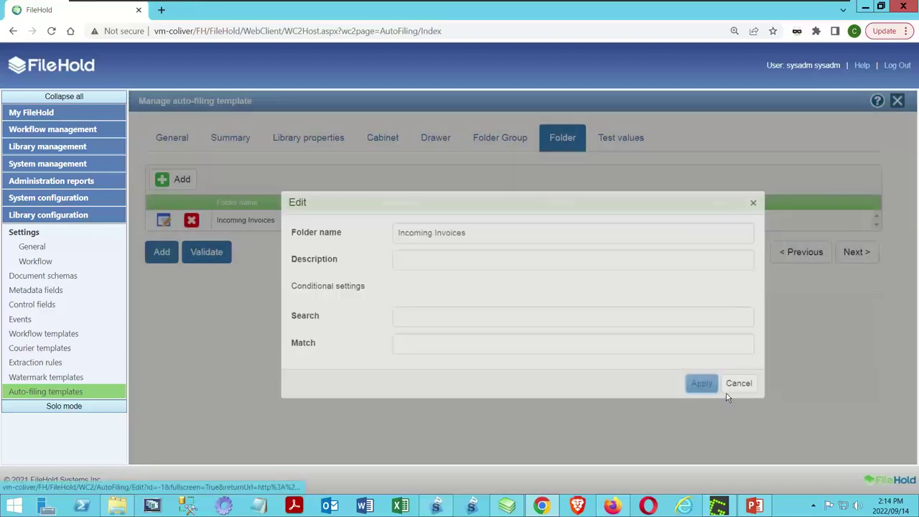
pyautogui.click(163, 252)
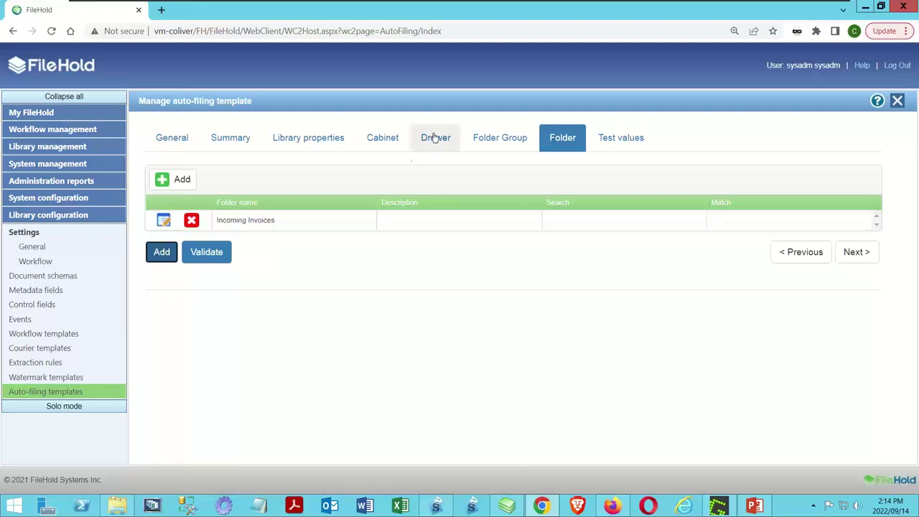
# - Validate the template on the test values step and attempt to save it
pyautogui.click(627, 148)
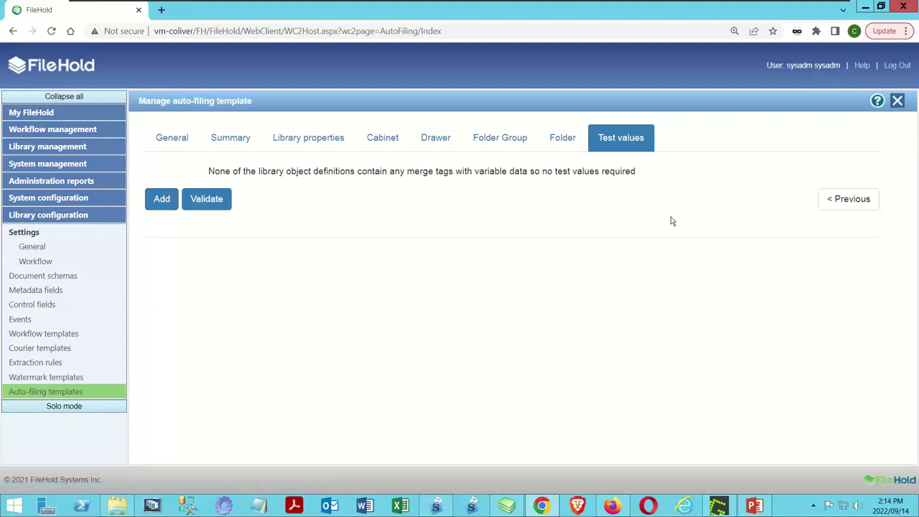
pyautogui.click(201, 198)
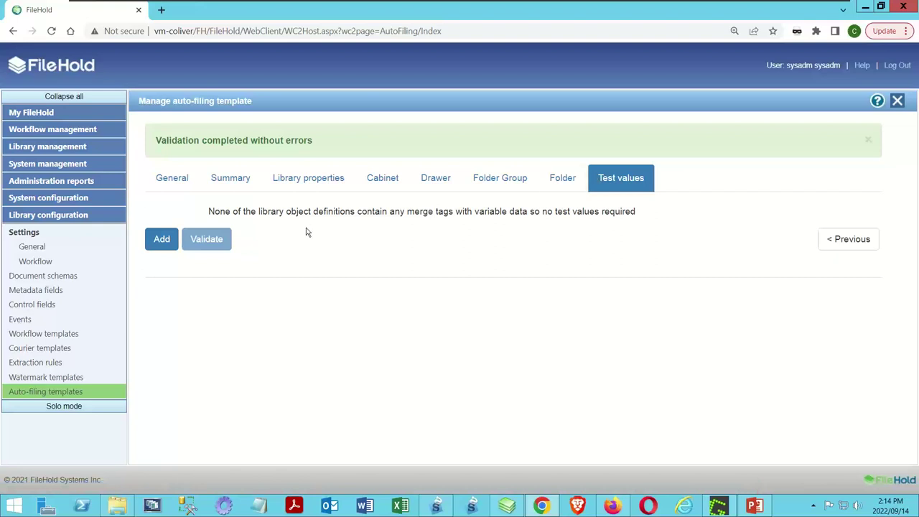
pyautogui.click(170, 244)
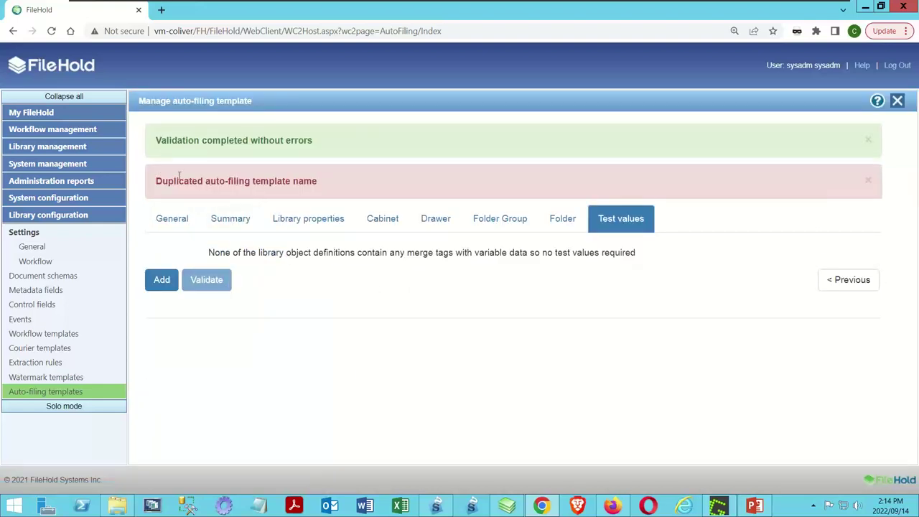
# - Rename the template to 'SSC Invoices', save it, and close the editor
pyautogui.click(173, 223)
pyautogui.moveTo(459, 256); pyautogui.dragTo(426, 251)
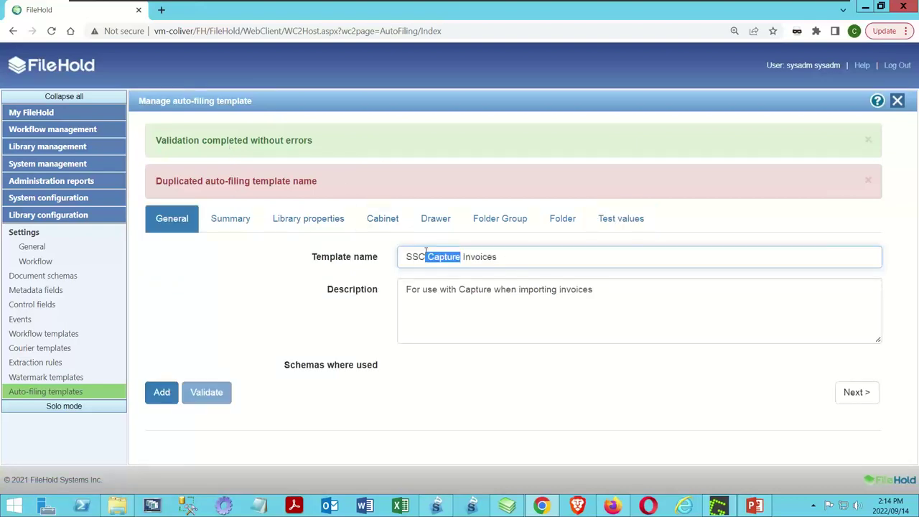
pyautogui.press('BackSpace')
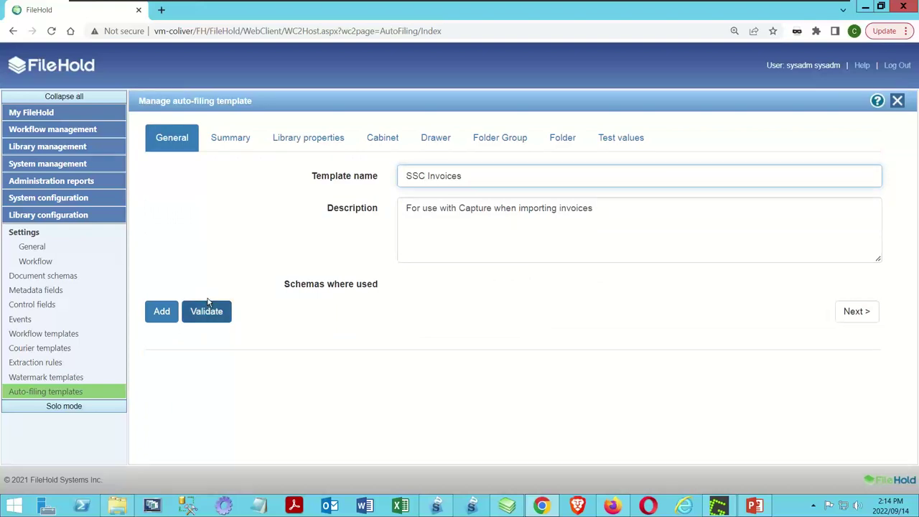
pyautogui.click(165, 316)
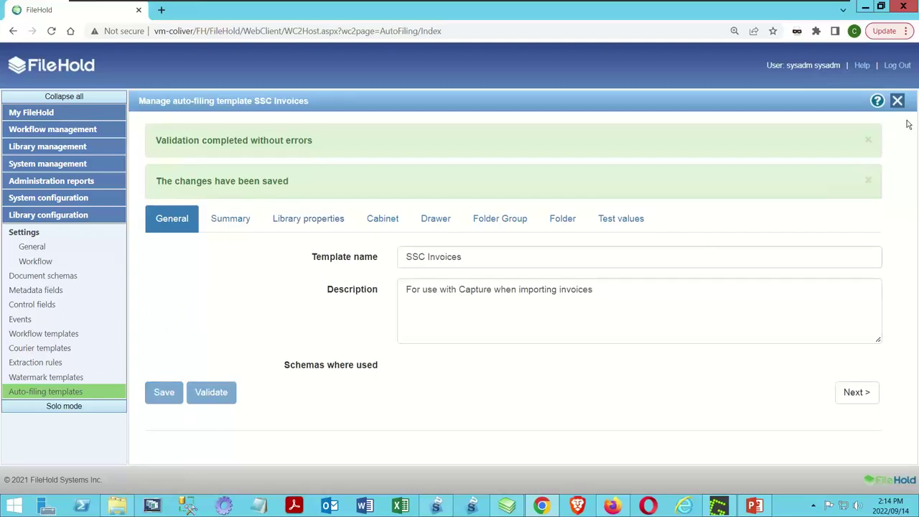
pyautogui.click(897, 100)
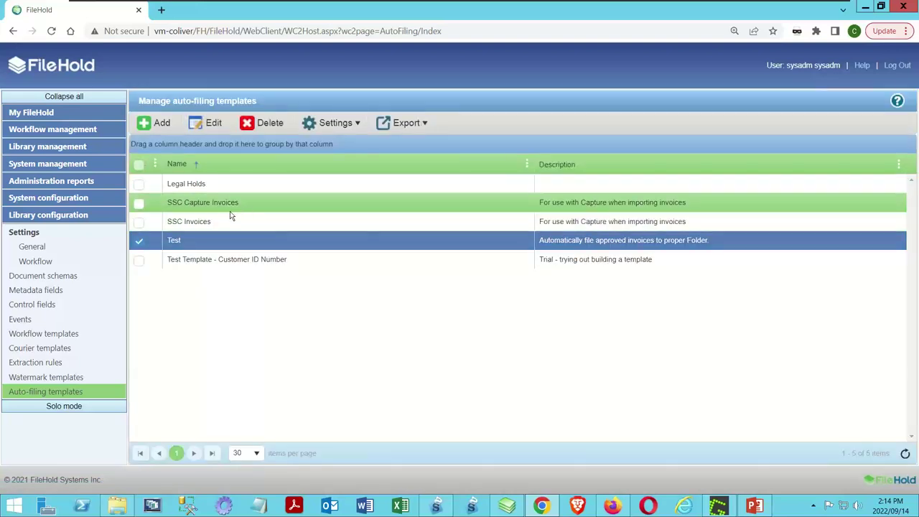
# - Deselect the Test auto-filing template and go to the Document Schemas list
pyautogui.click(139, 241)
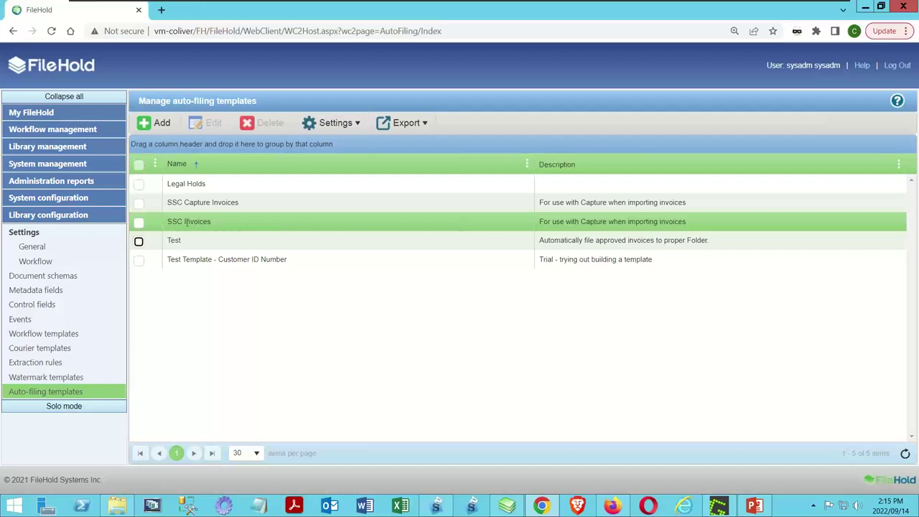
pyautogui.click(15, 276)
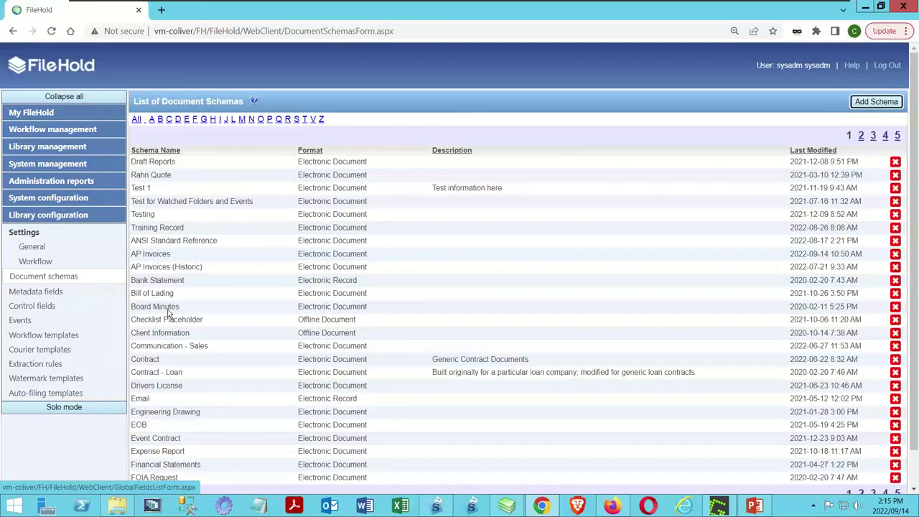
# - Open the AP Invoices schema for editing
pyautogui.click(147, 255)
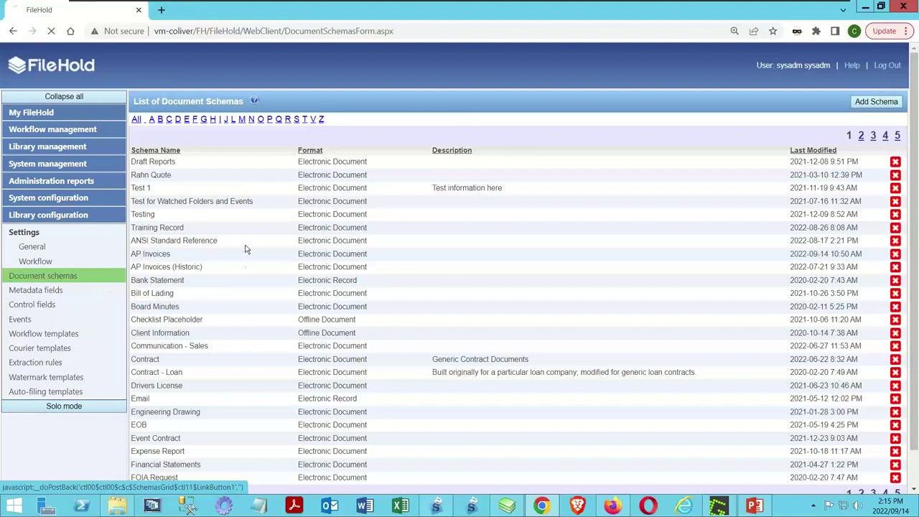
pyautogui.click(156, 255)
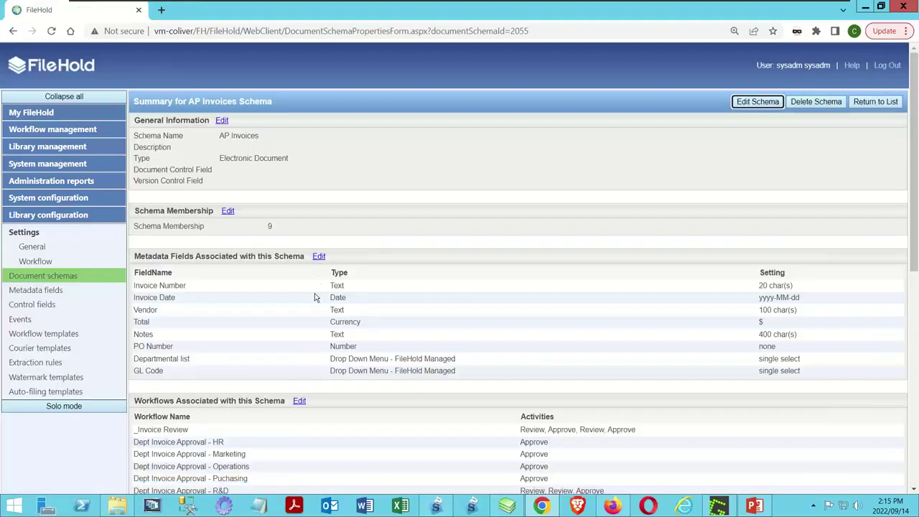
pyautogui.click(758, 101)
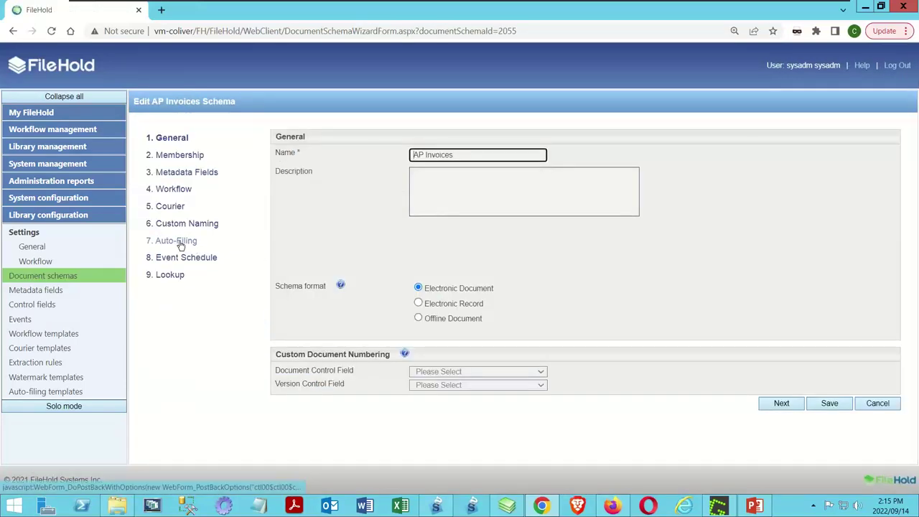
# - Set Auto-Filing to Automatically Detect with the SSC Invoices template, save, and return to the desktop client
pyautogui.click(180, 243)
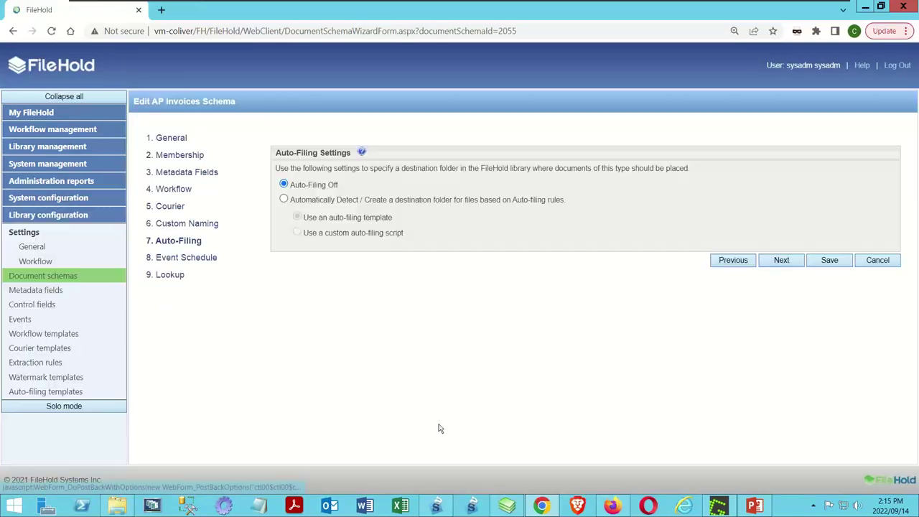
pyautogui.click(283, 199)
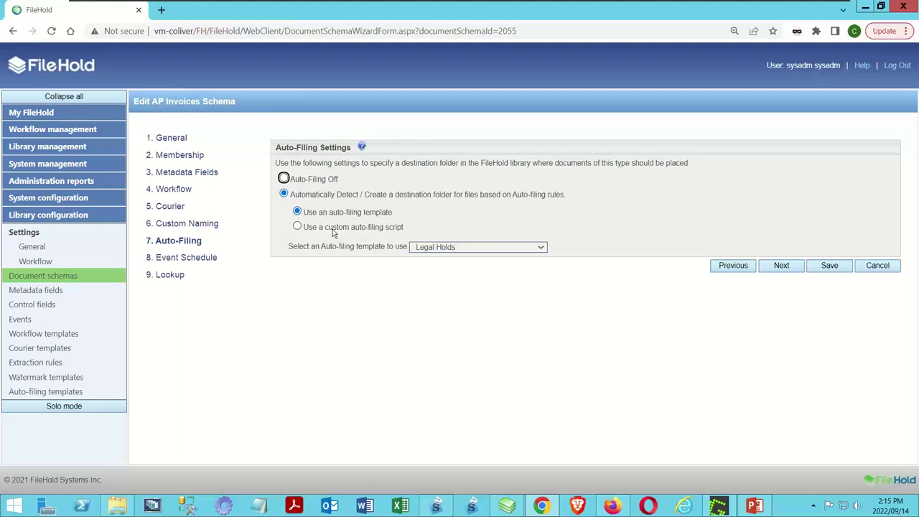
pyautogui.click(470, 252)
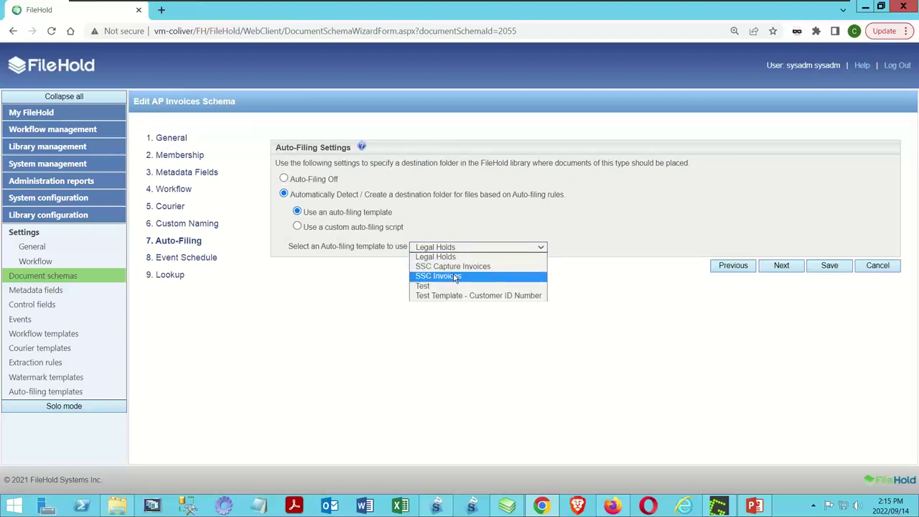
pyautogui.click(460, 269)
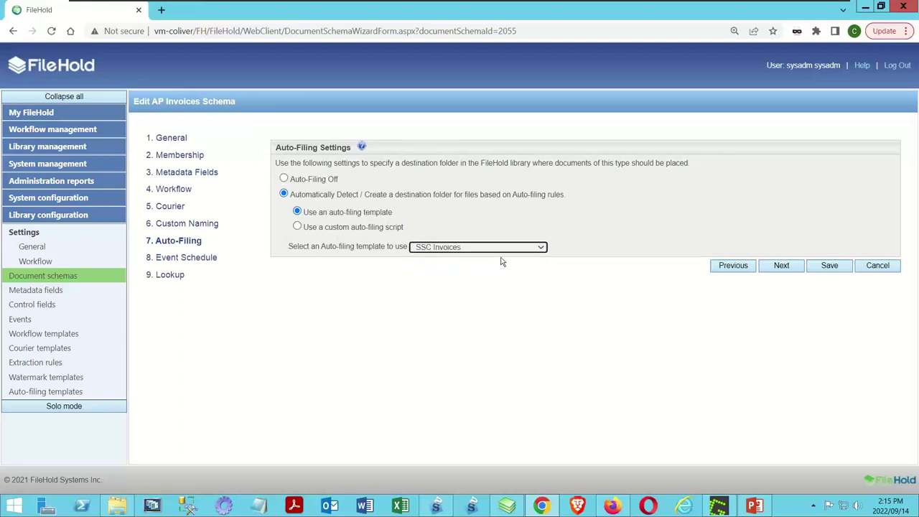
pyautogui.click(829, 265)
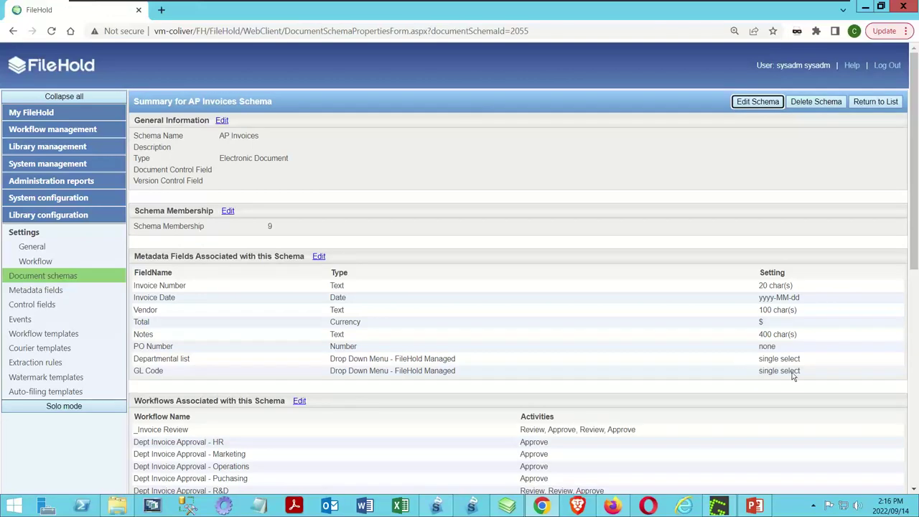
pyautogui.click(508, 506)
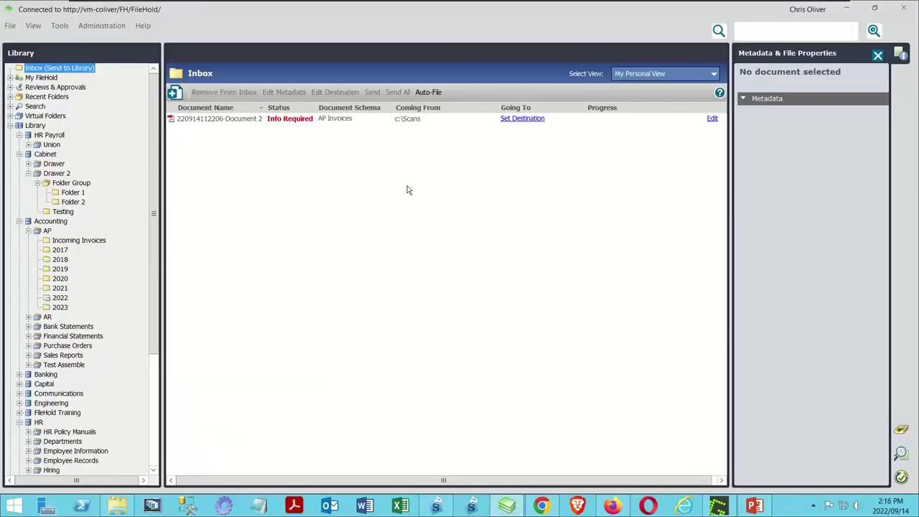
# - Refresh All, then auto-file the inbox invoice to Accounting \ AP \ Incoming Invoices and send it
pyautogui.click(10, 25)
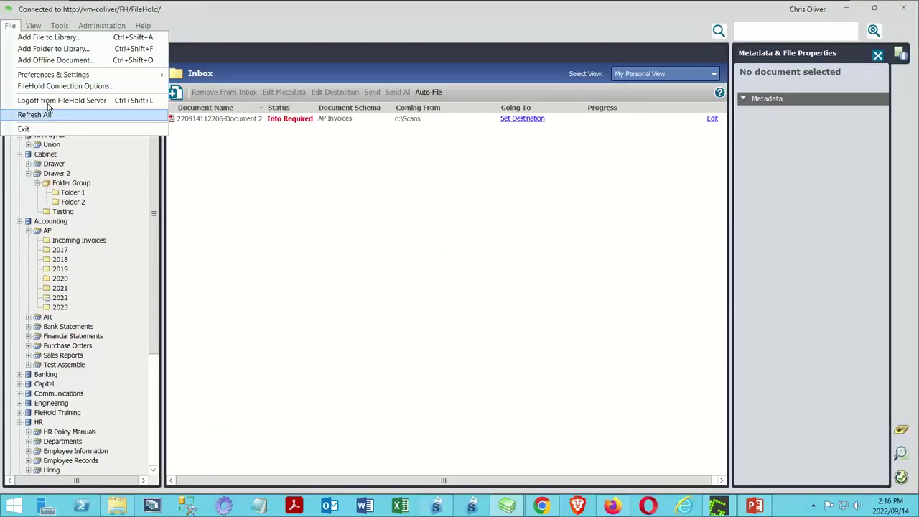
pyautogui.click(43, 115)
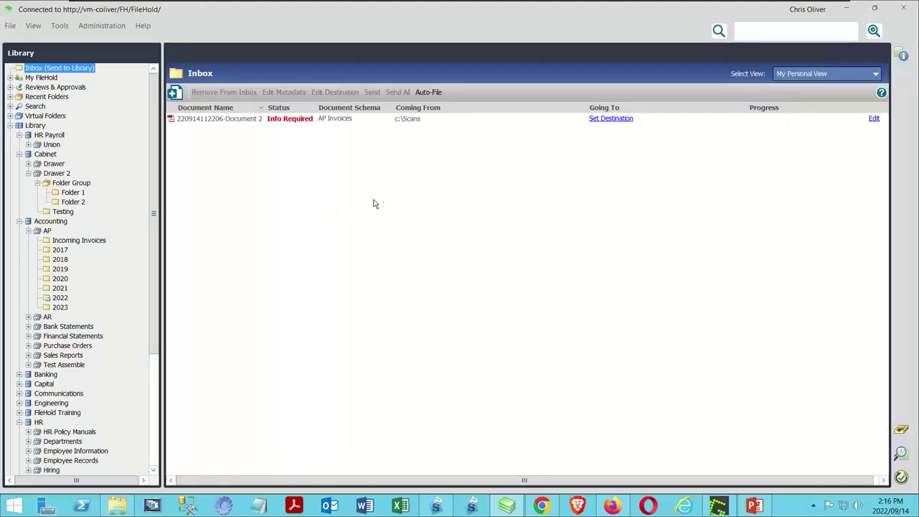
pyautogui.click(222, 121)
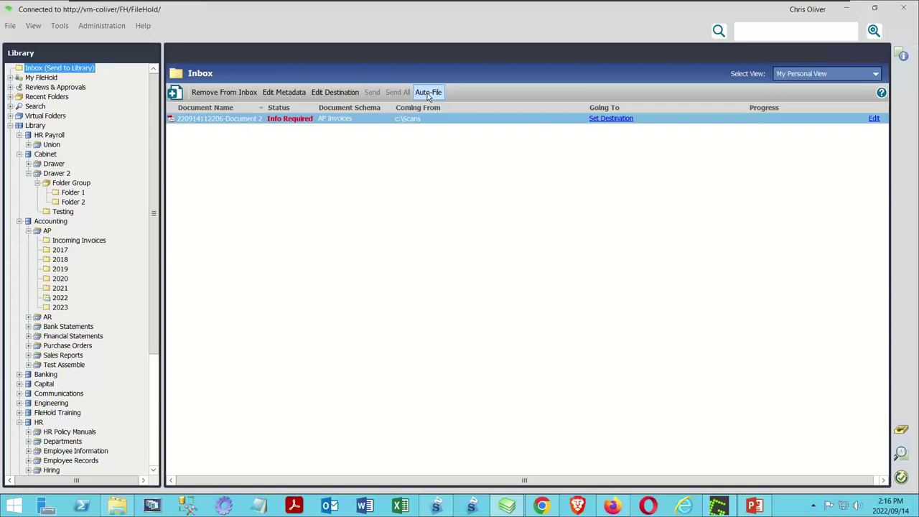
pyautogui.click(428, 94)
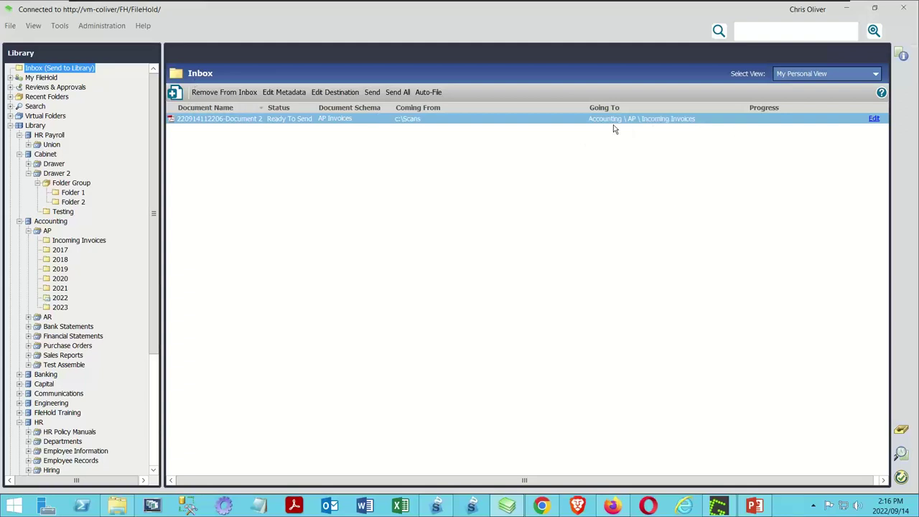
pyautogui.click(371, 92)
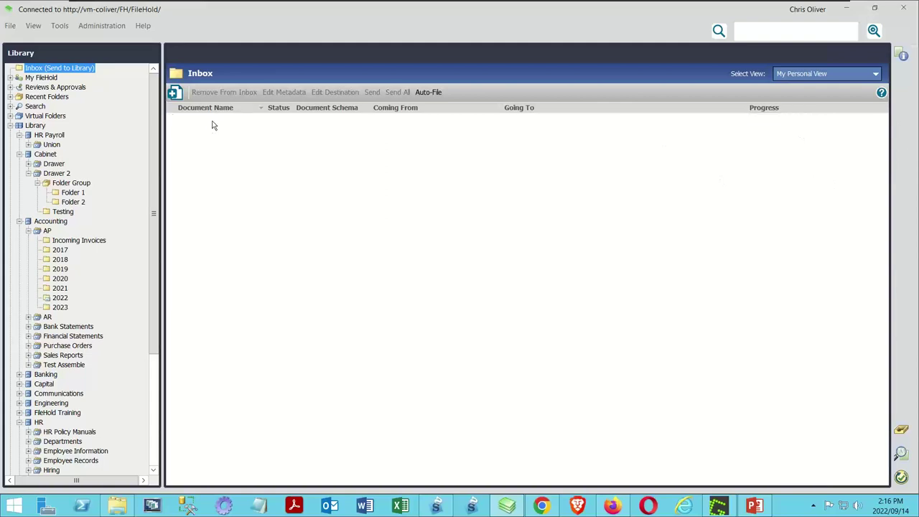
# - Show the metadata of the 82204_FileHold Systems invoice in the Incoming Invoices folder
pyautogui.click(96, 242)
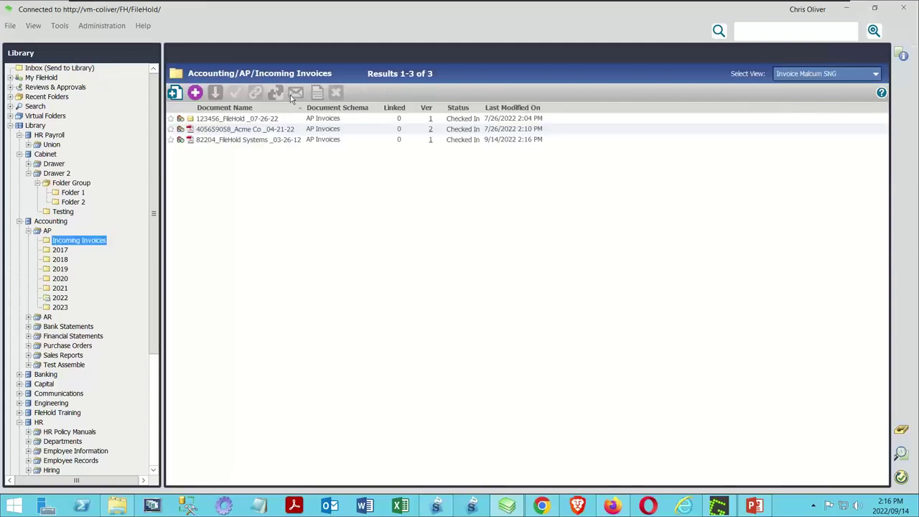
pyautogui.click(242, 140)
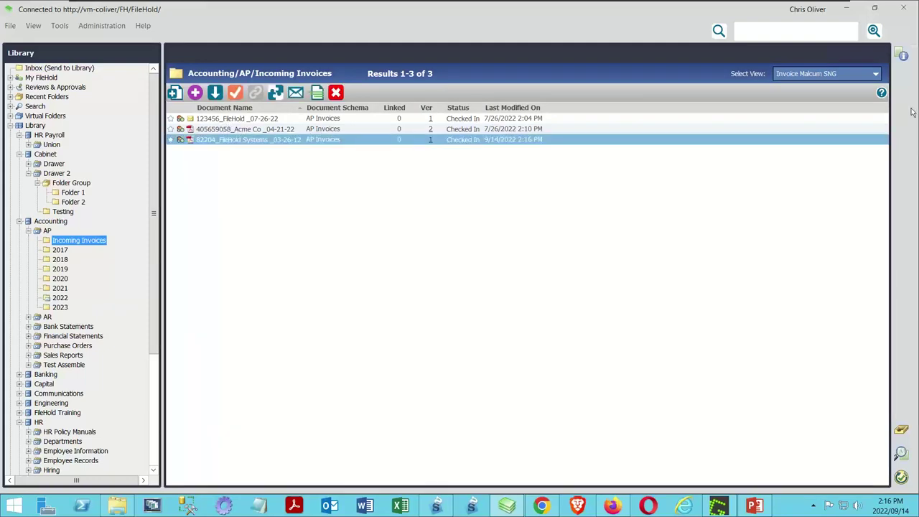
pyautogui.click(902, 56)
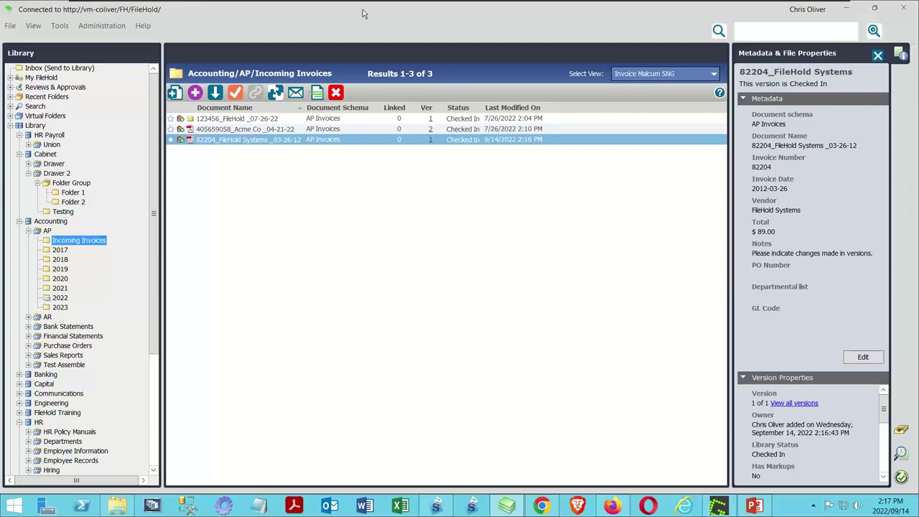
# - Review the watched folders list under Tools and close it
pyautogui.click(59, 26)
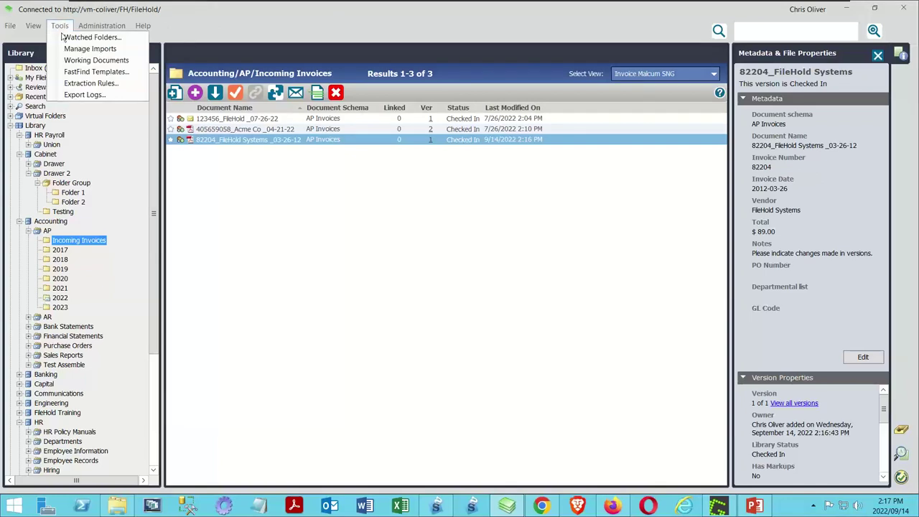
pyautogui.click(65, 39)
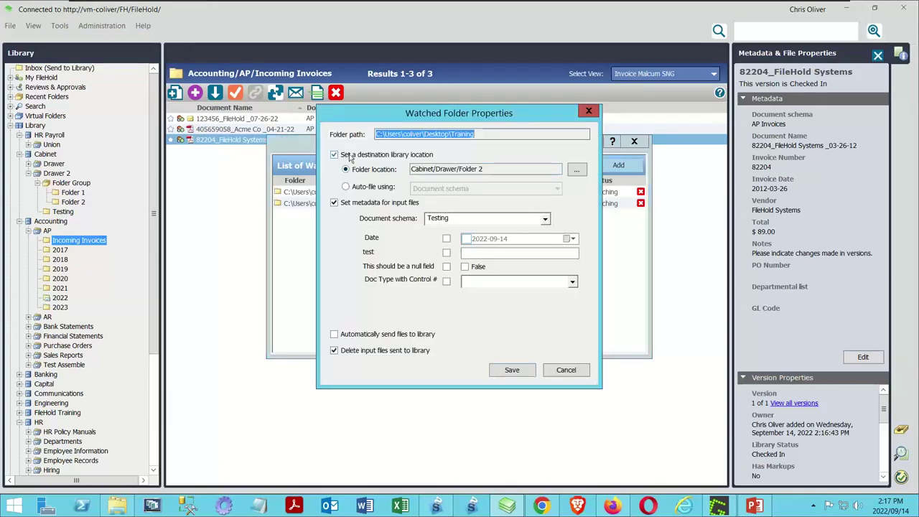
pyautogui.click(588, 114)
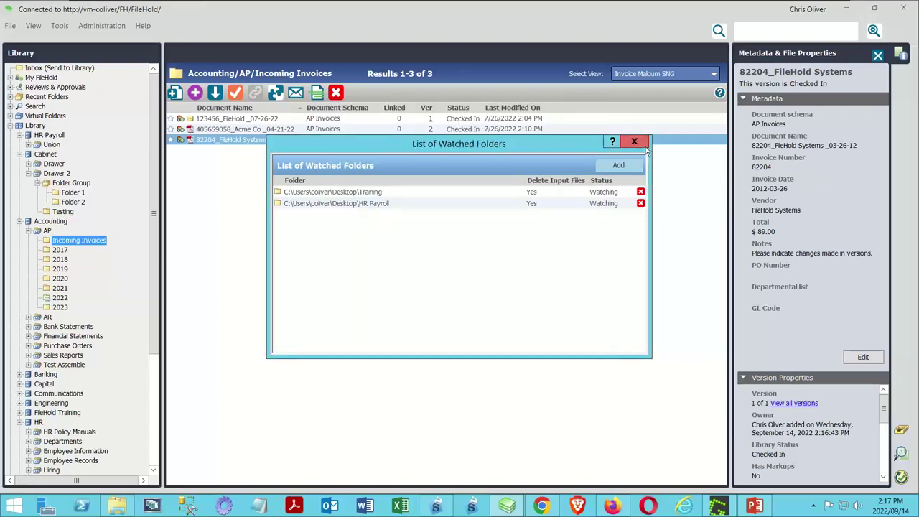
pyautogui.click(634, 142)
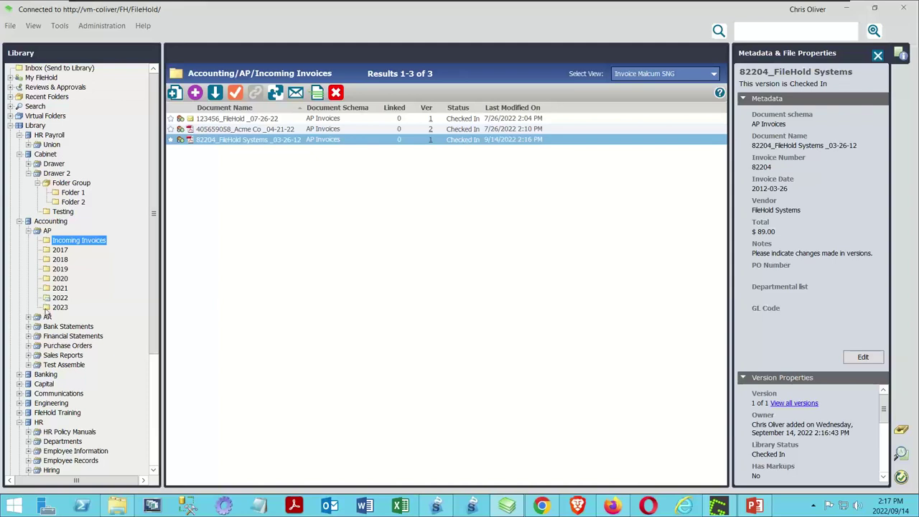
# - Inspect the SSC Invoices import's Auto-Filing settings in Manage Imports, then cancel without changes
pyautogui.click(60, 25)
pyautogui.click(72, 47)
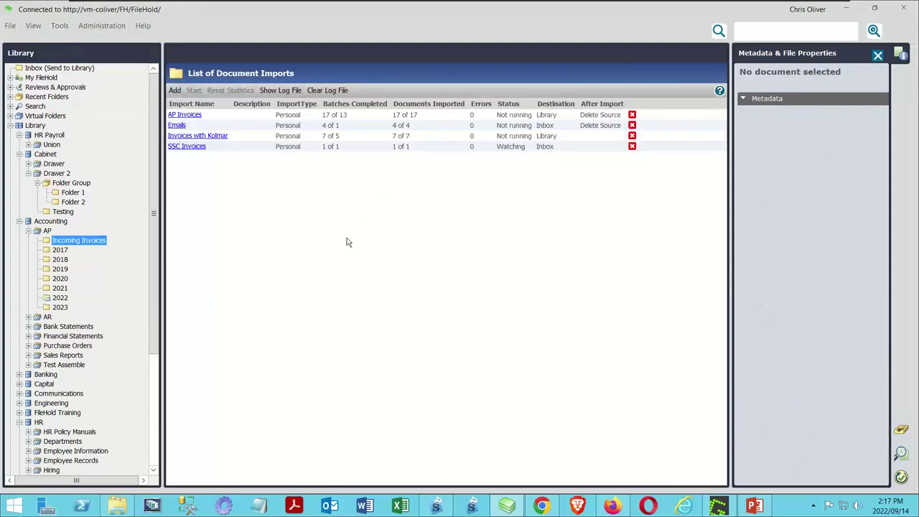
pyautogui.click(184, 148)
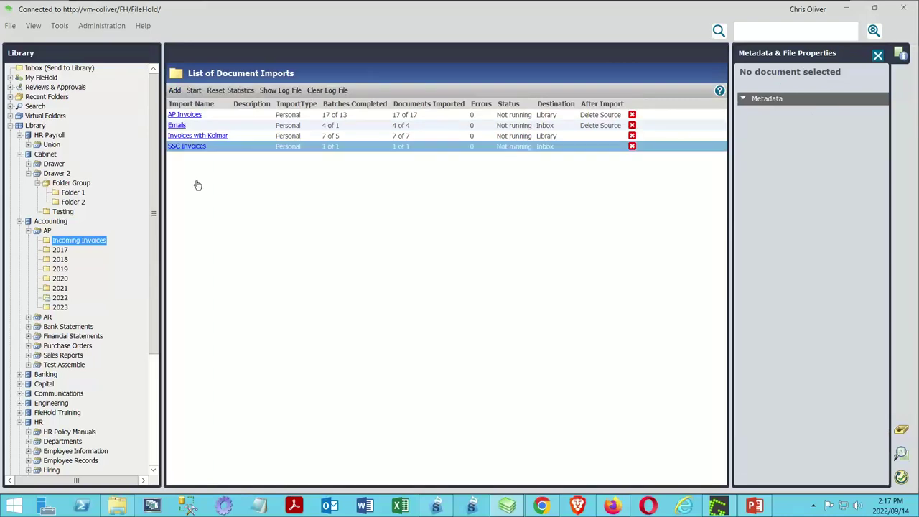
pyautogui.click(389, 116)
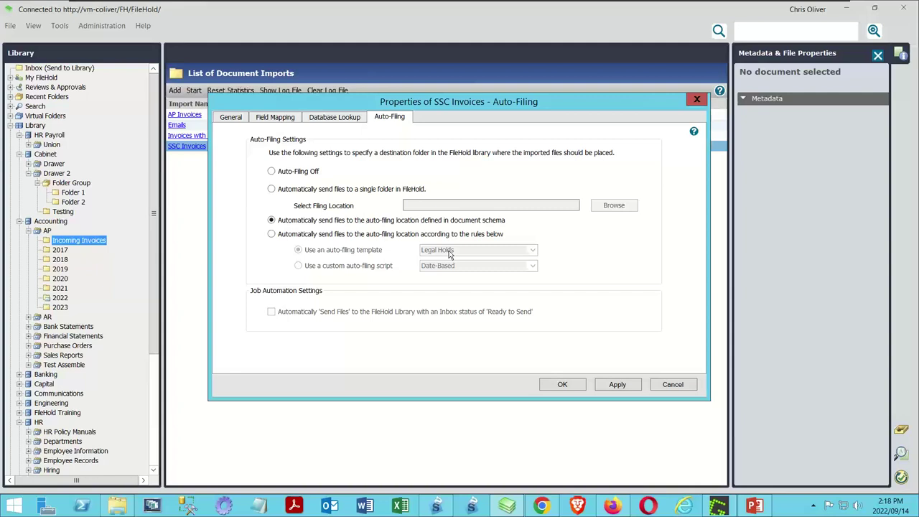
pyautogui.click(673, 384)
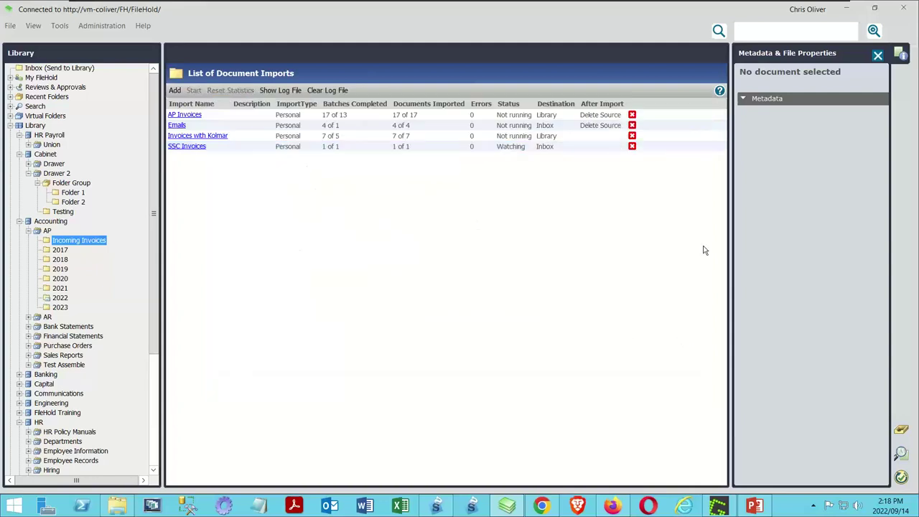
pyautogui.click(84, 244)
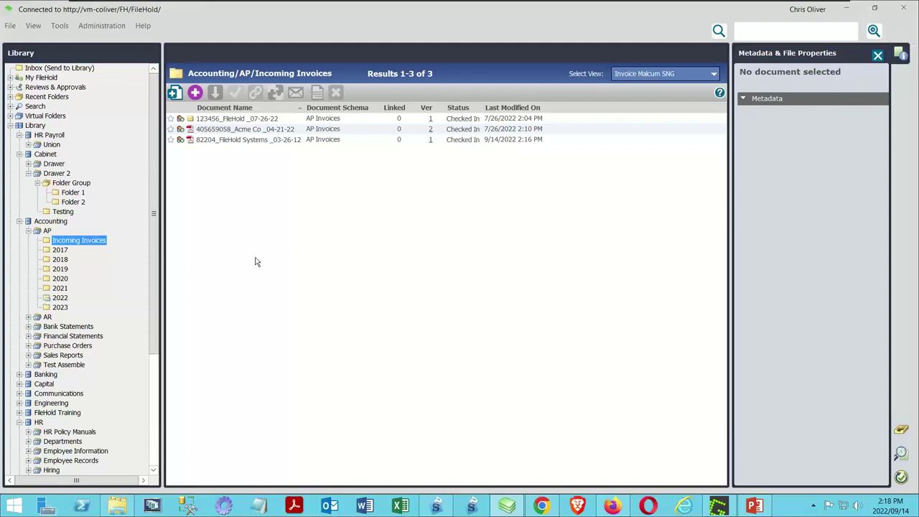
# - Check the Accounting/AP/2022 folder's two invoices, then switch to SmartSoft Capture
pyautogui.click(65, 299)
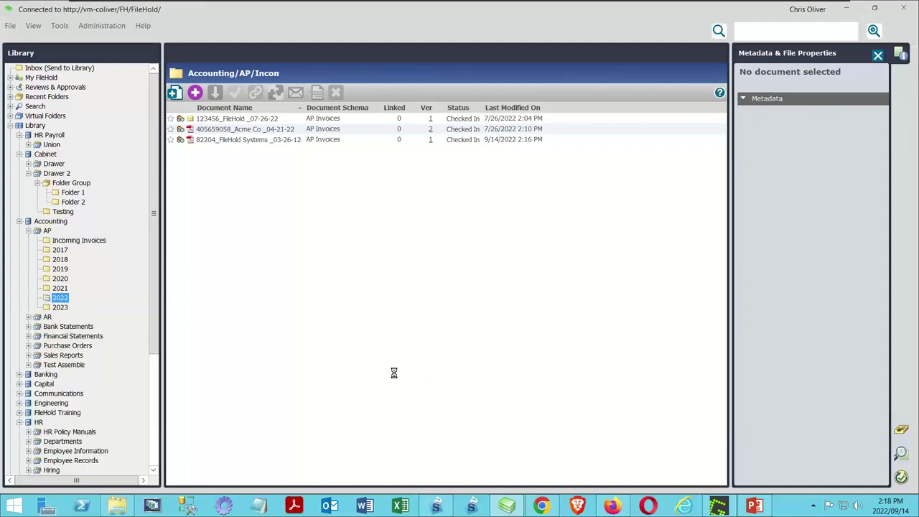
pyautogui.click(436, 505)
# - Complete the invoice date as 3/26/2022, add the vendor to the vendor list, then show FileHold's empty Inbox
pyautogui.click(246, 64)
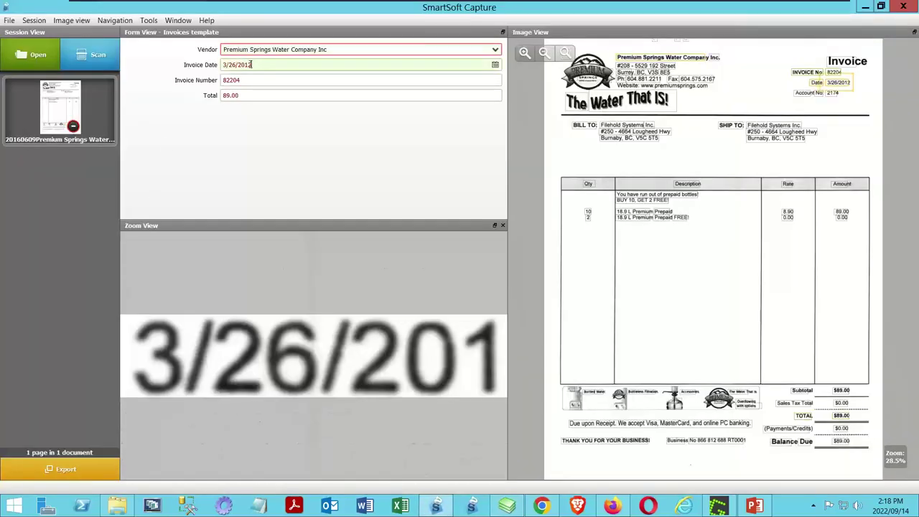
pyautogui.write('22')
pyautogui.rightClick(405, 51)
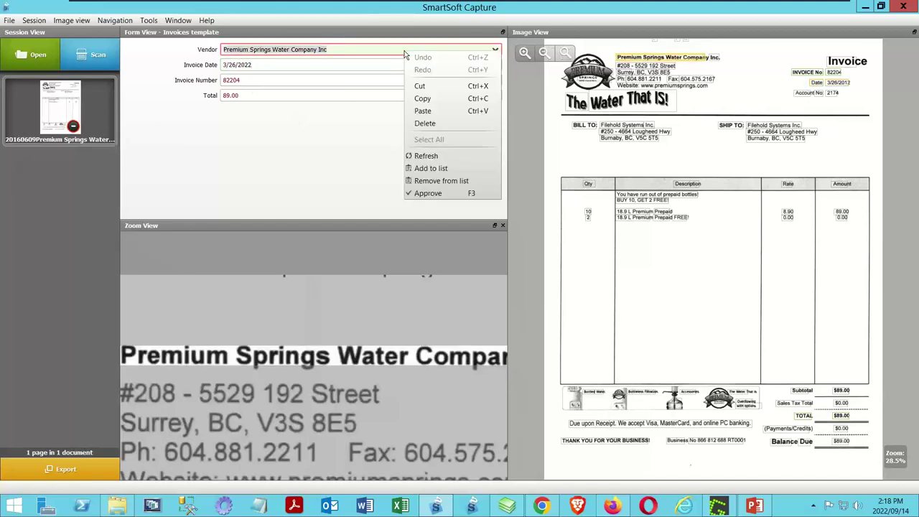
pyautogui.click(454, 168)
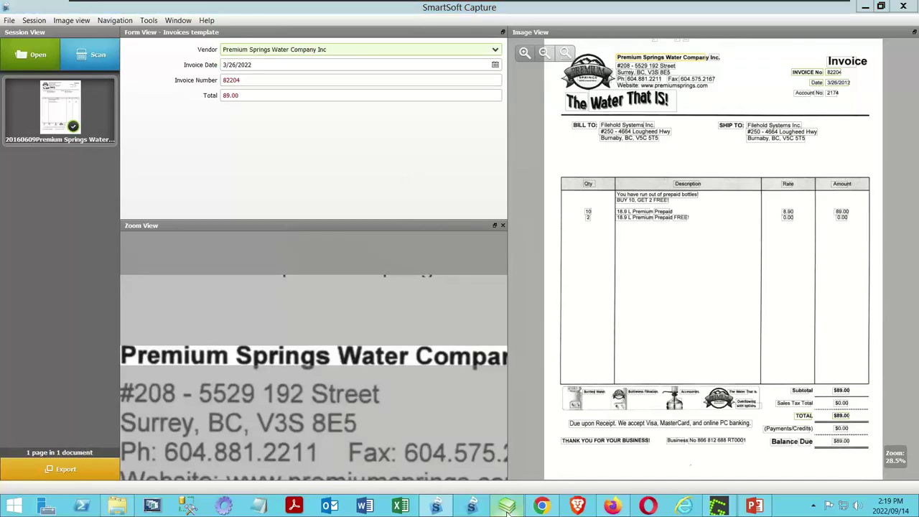
pyautogui.hotkey('alt', 'Tab')
pyautogui.click(63, 68)
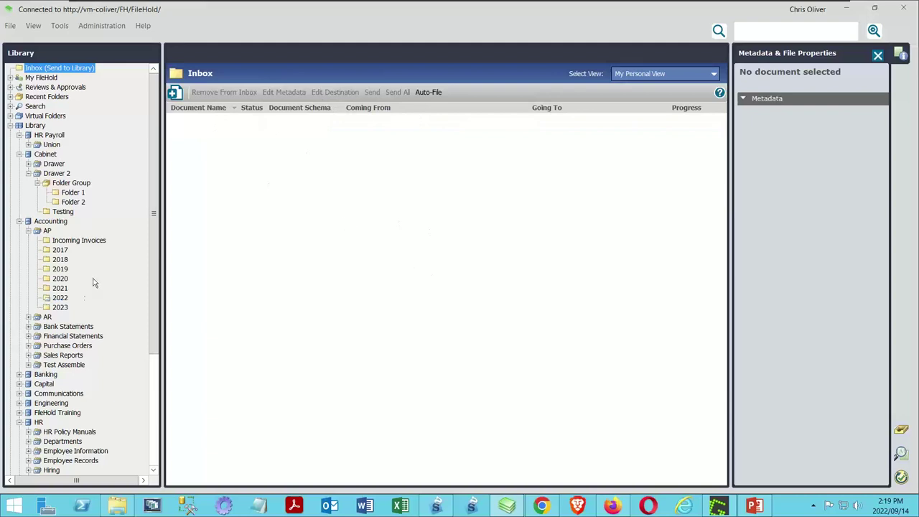
# - Start the SSC Invoices document import and select the new AP Invoices document in the Inbox
pyautogui.click(65, 27)
pyautogui.click(90, 49)
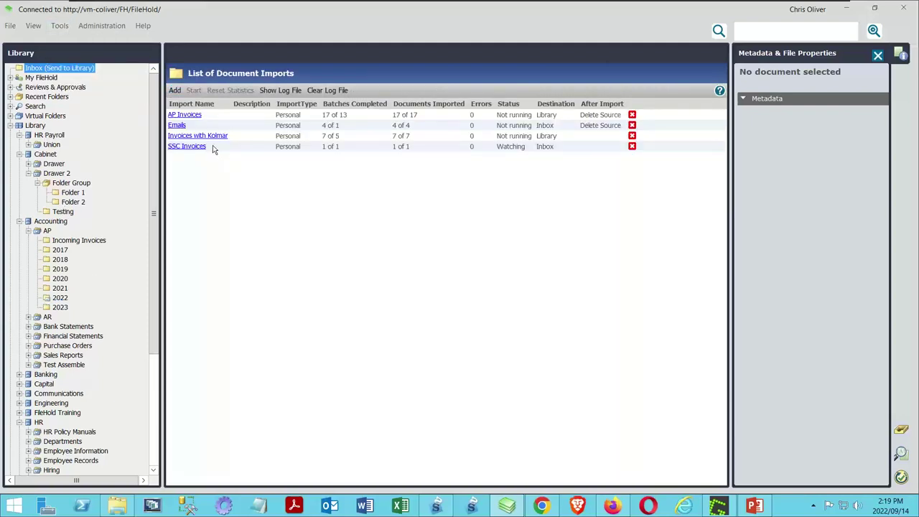
pyautogui.click(290, 147)
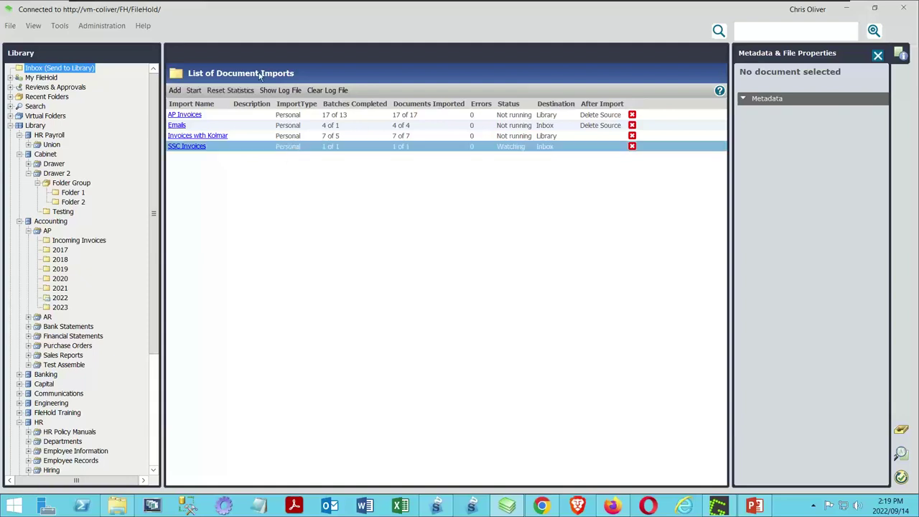
pyautogui.click(195, 91)
pyautogui.click(84, 70)
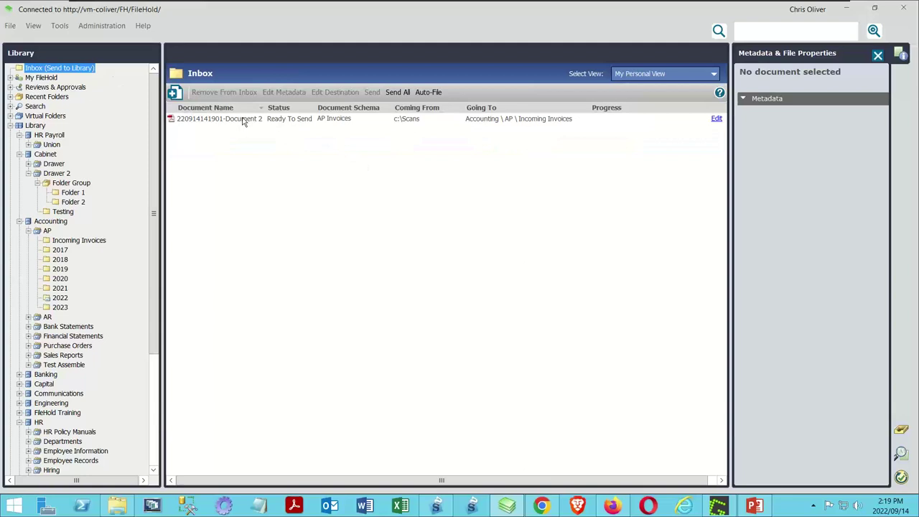
pyautogui.click(330, 120)
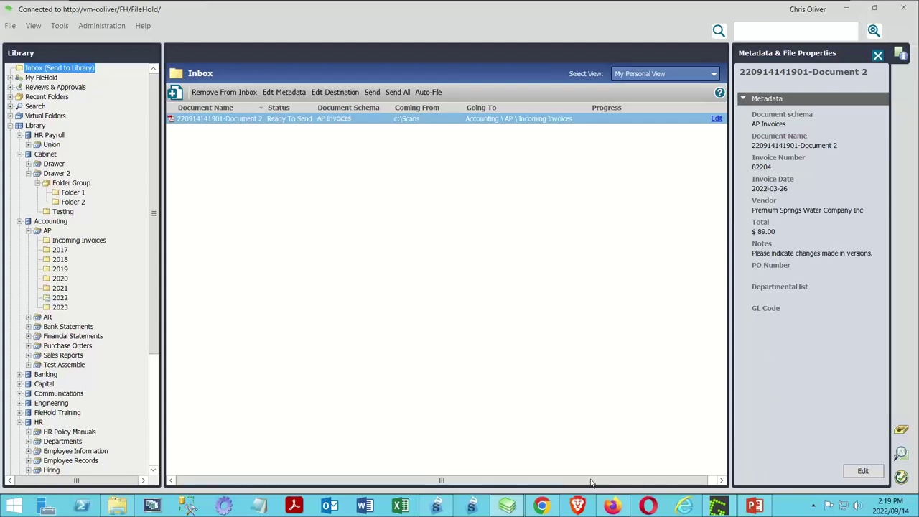
# - In Chrome, pick SSC Invoices under Auto-filing templates and open it for editing
pyautogui.click(539, 506)
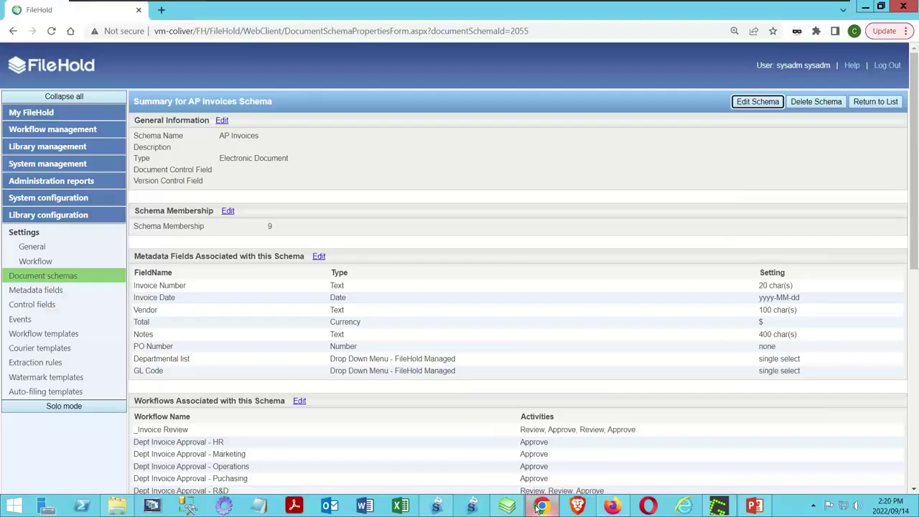
pyautogui.click(30, 393)
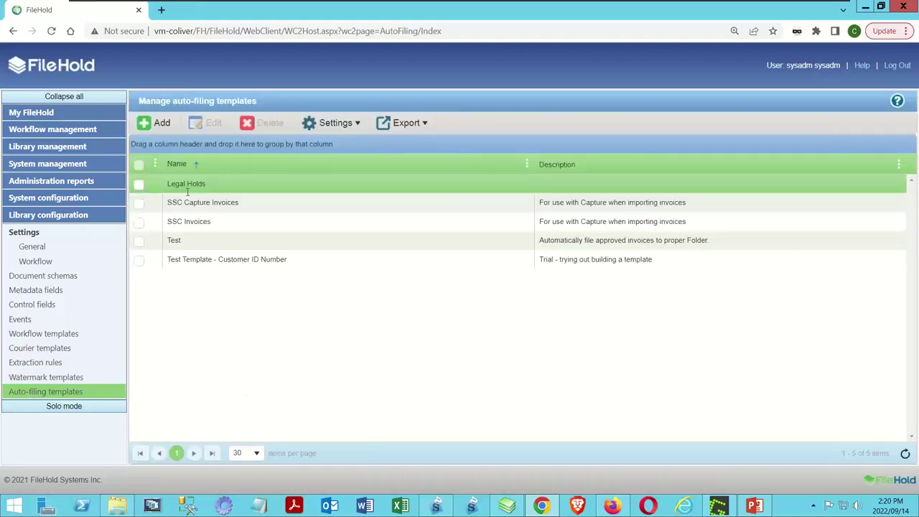
pyautogui.click(139, 223)
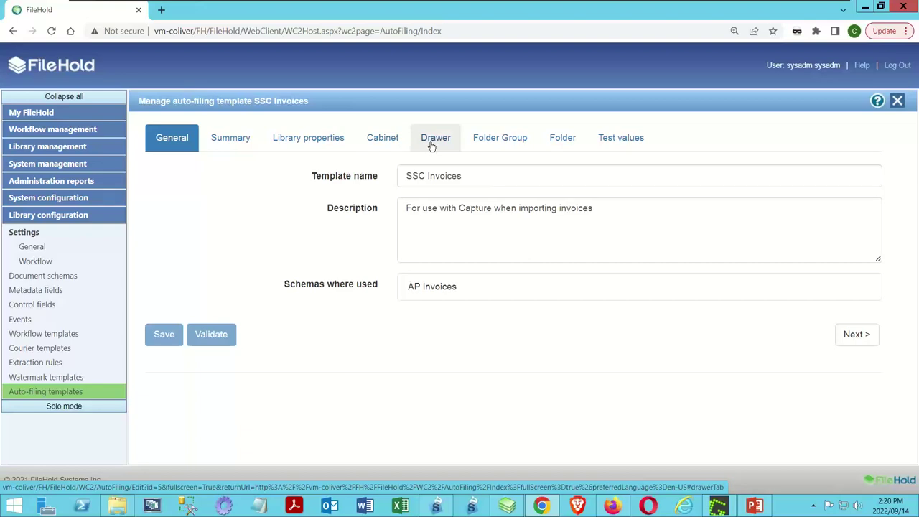
# - On the Folder tab, rename the Incoming Invoices entry to [[md|Invoice Date]] and apply
pyautogui.click(572, 148)
pyautogui.click(222, 227)
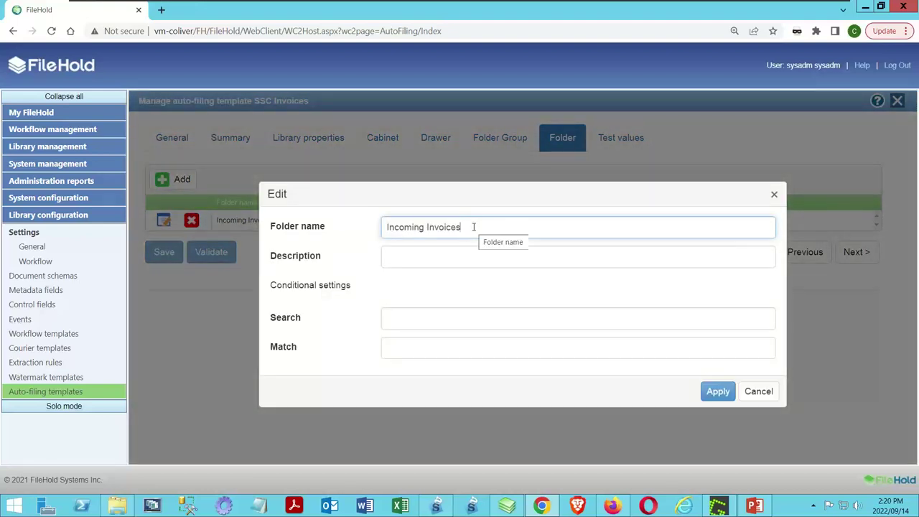
pyautogui.moveTo(473, 227); pyautogui.dragTo(296, 226)
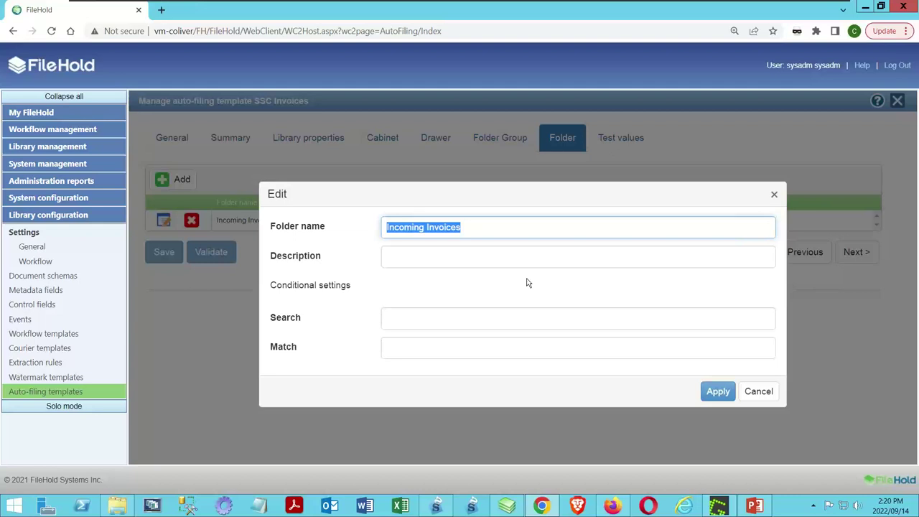
pyautogui.write('[[')
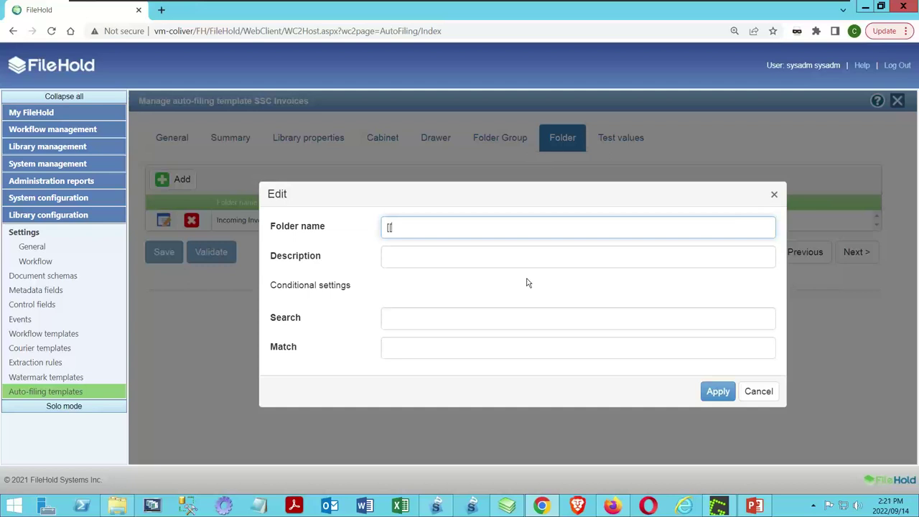
pyautogui.write('md')
pyautogui.write(']Invoice Date')
pyautogui.write(']]')
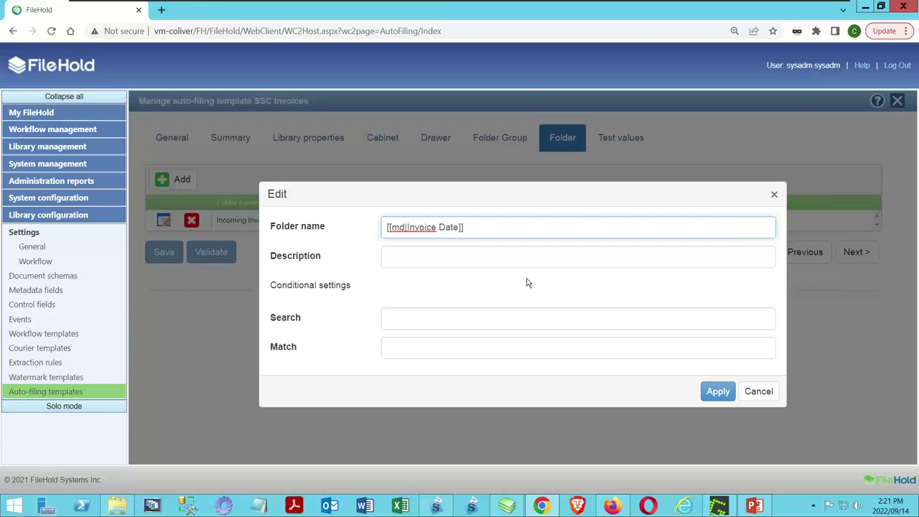
pyautogui.click(709, 395)
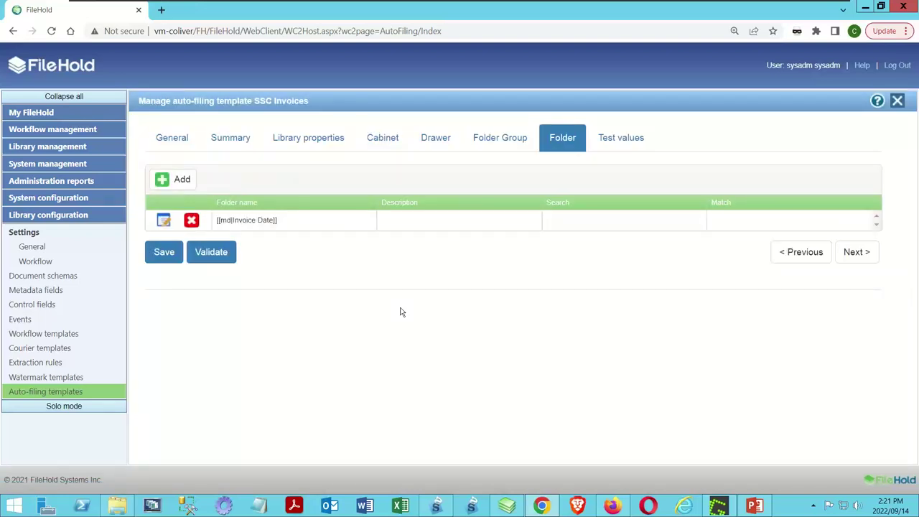
# - Validate the SSC Invoices template against test Invoice Date 09/14/2022 18:21:40 and save it
pyautogui.click(637, 142)
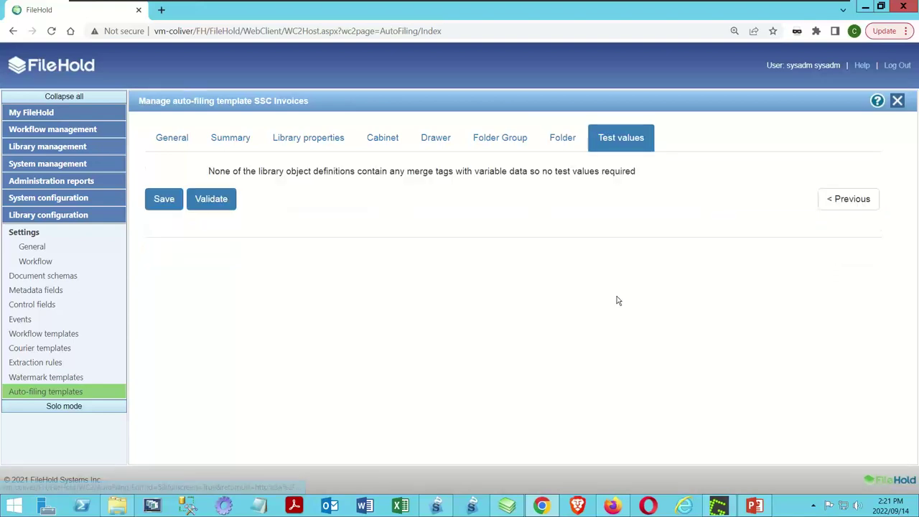
pyautogui.click(189, 195)
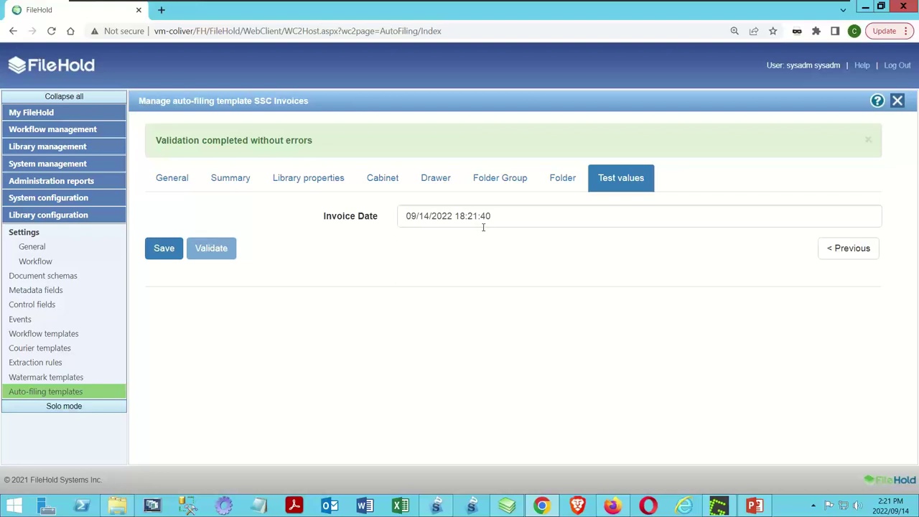
pyautogui.click(154, 250)
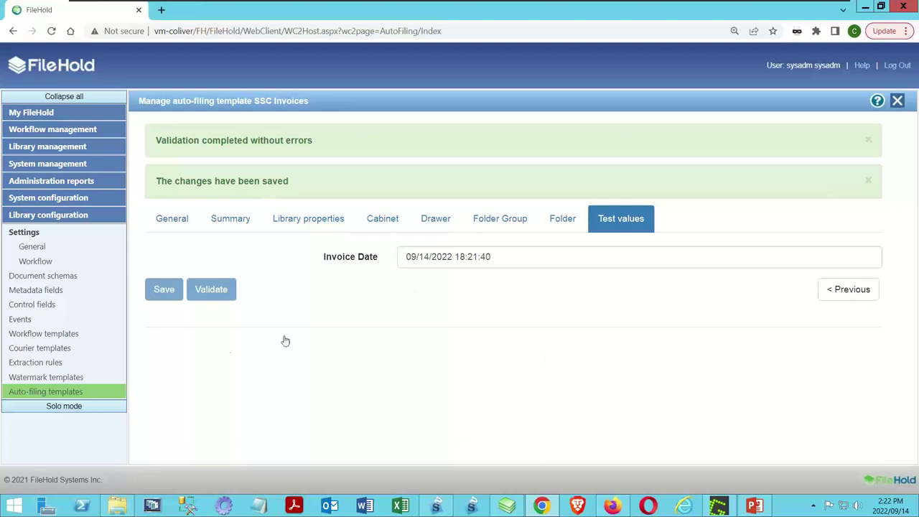
# - Check that the AP Invoices schema properties use the SSC Invoices auto-filing template
pyautogui.click(65, 276)
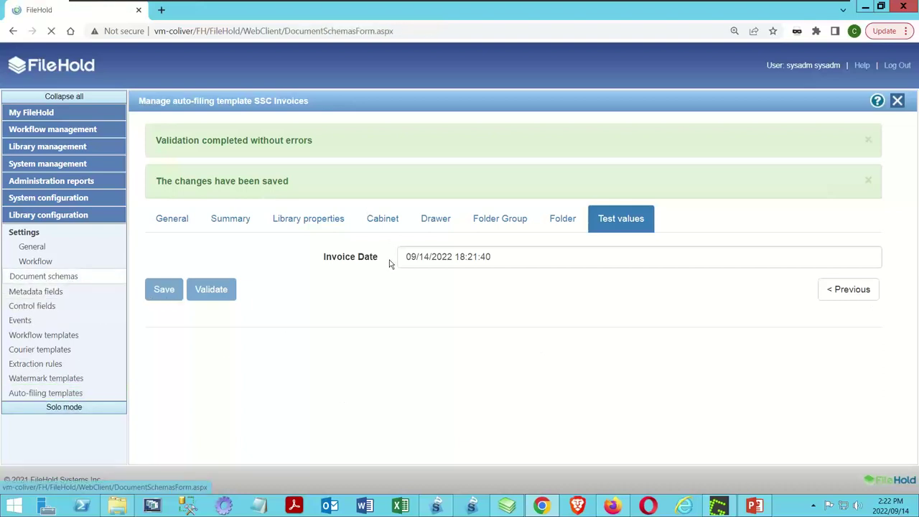
pyautogui.click(138, 256)
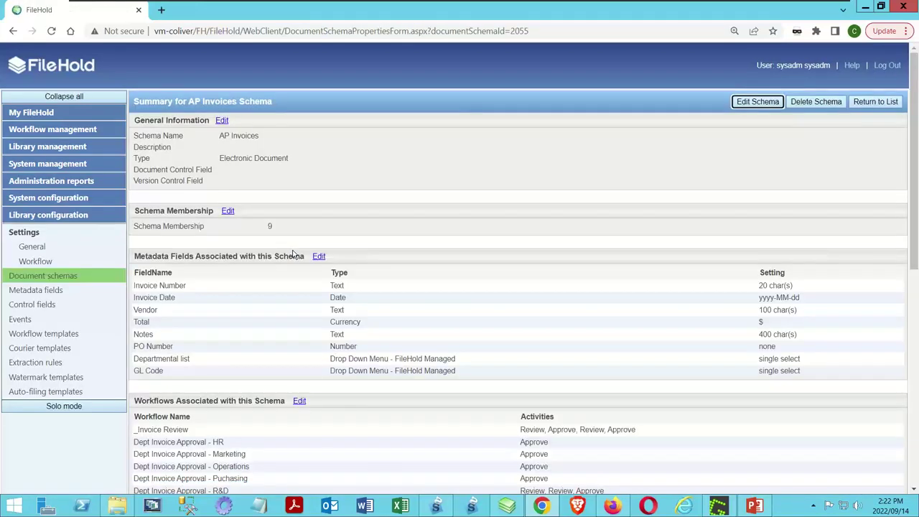
pyautogui.scroll(-5, 459, 258)
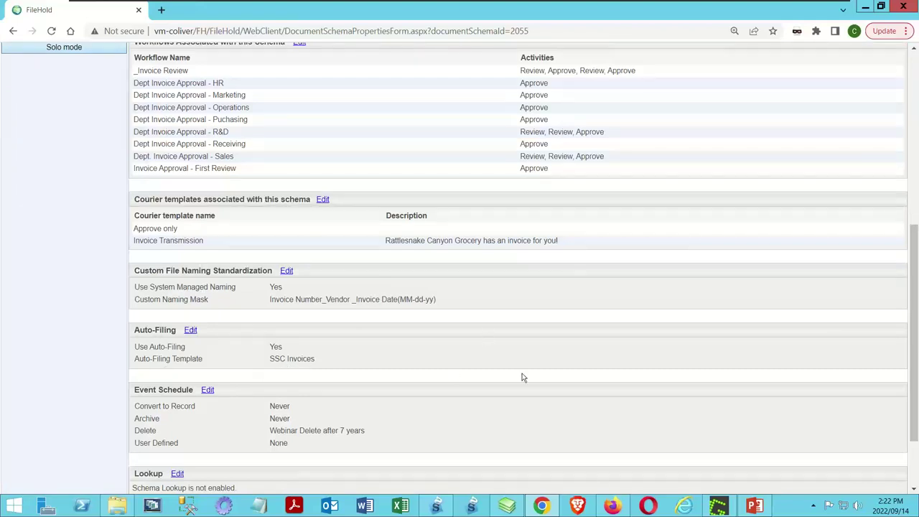
# - Refresh the desktop client and auto-file the inbox invoice to Accounting\AP\2022-03-26
pyautogui.click(501, 508)
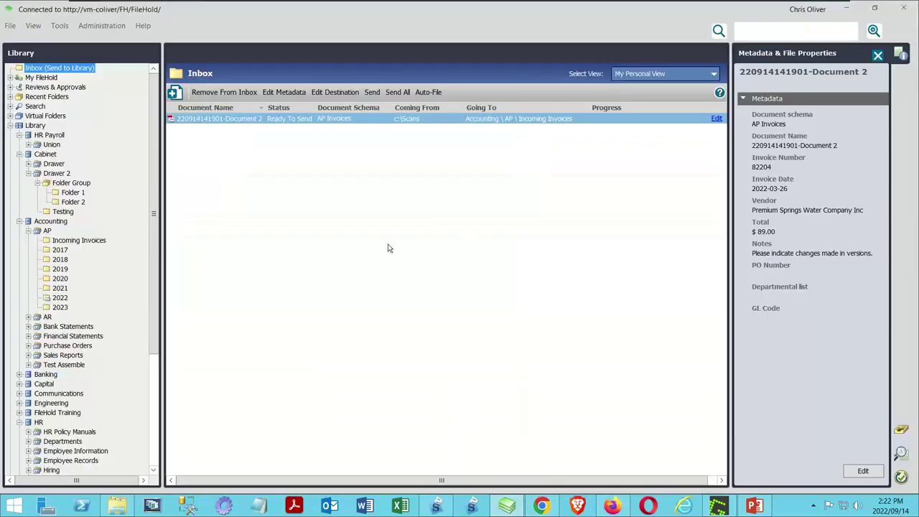
pyautogui.click(17, 27)
pyautogui.click(36, 115)
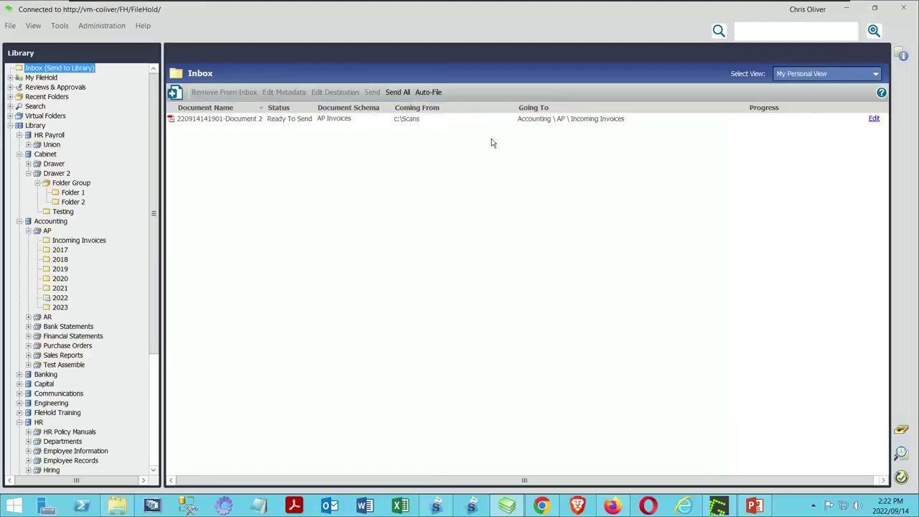
pyautogui.click(546, 120)
pyautogui.click(428, 92)
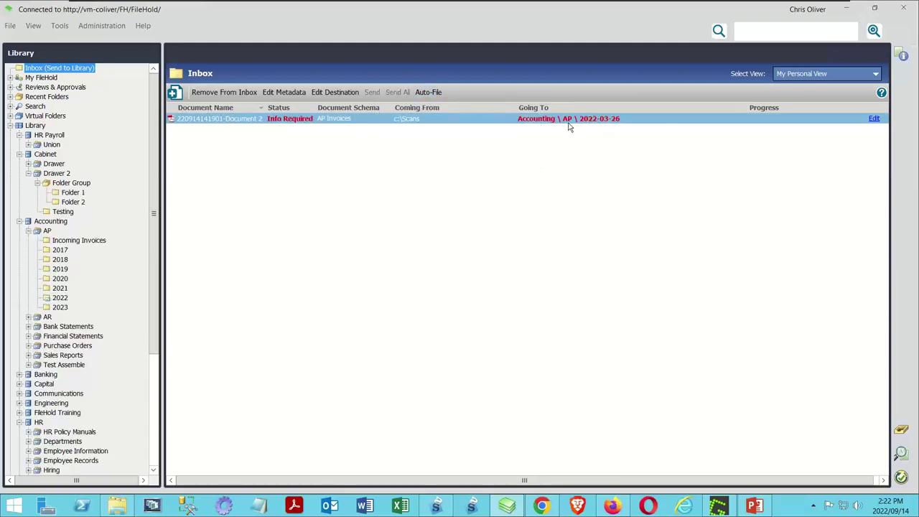
pyautogui.moveTo(570, 126)
pyautogui.click(541, 506)
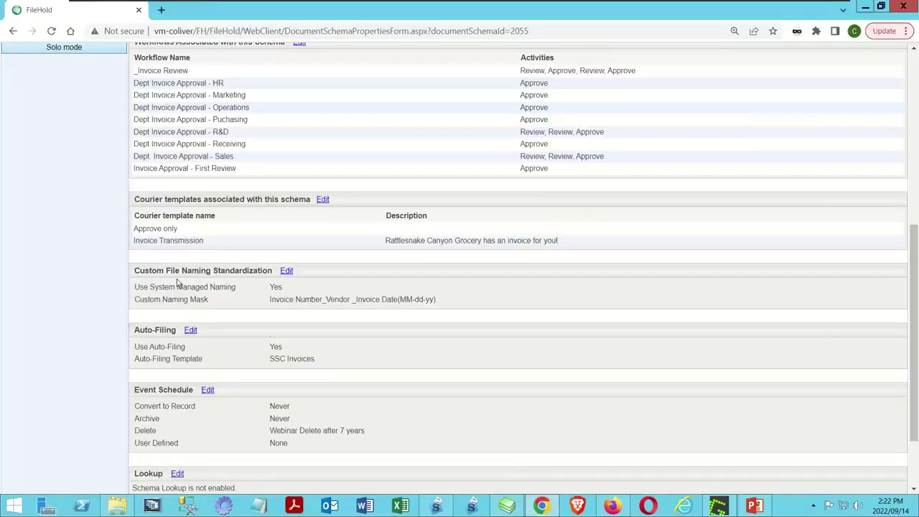
# - Change the SSC Invoices folder definition to [[md|Invoice Date|yyyy]]
pyautogui.scroll(5, 102, 247)
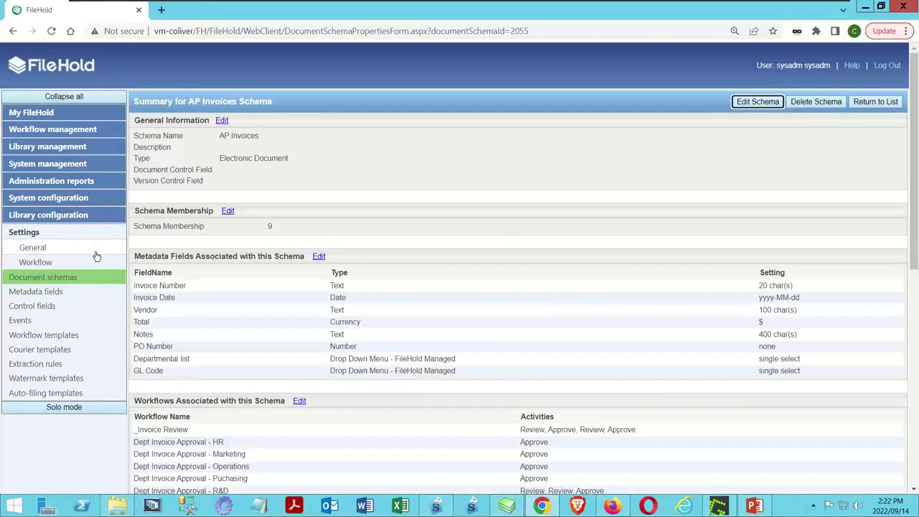
pyautogui.click(47, 393)
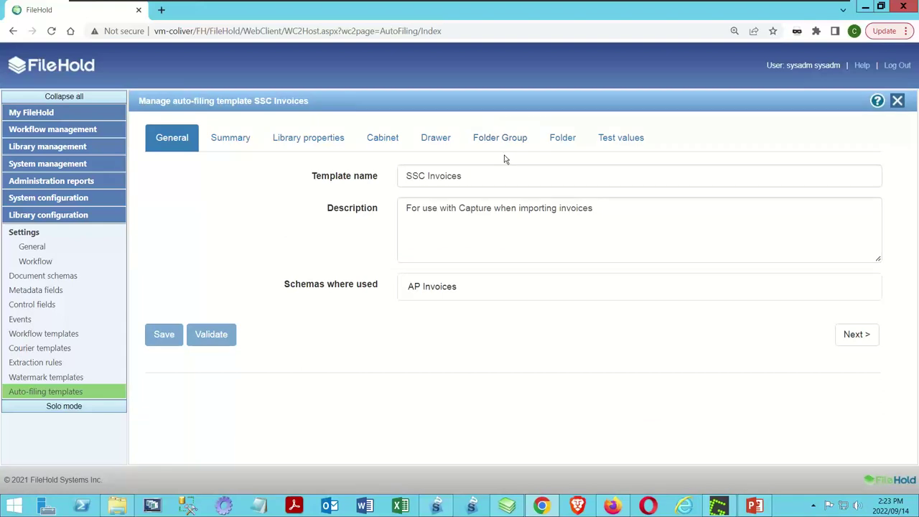
pyautogui.click(562, 137)
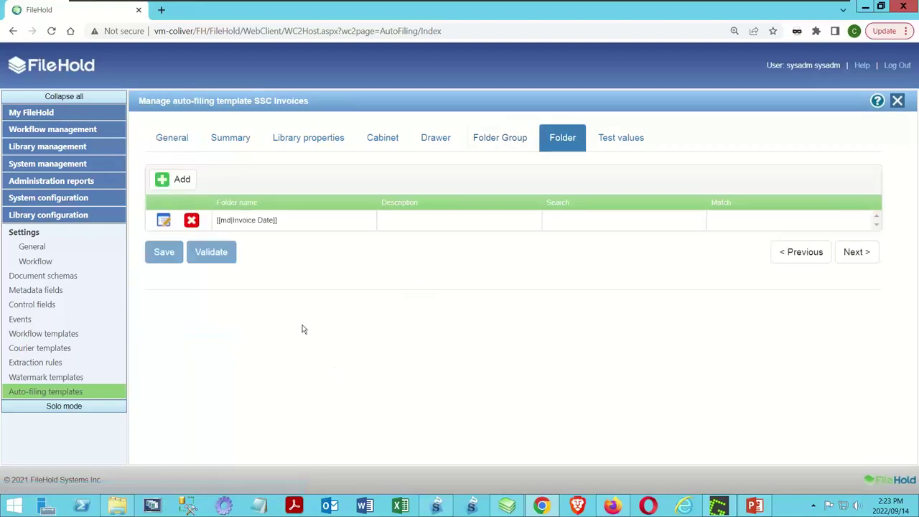
pyautogui.click(163, 221)
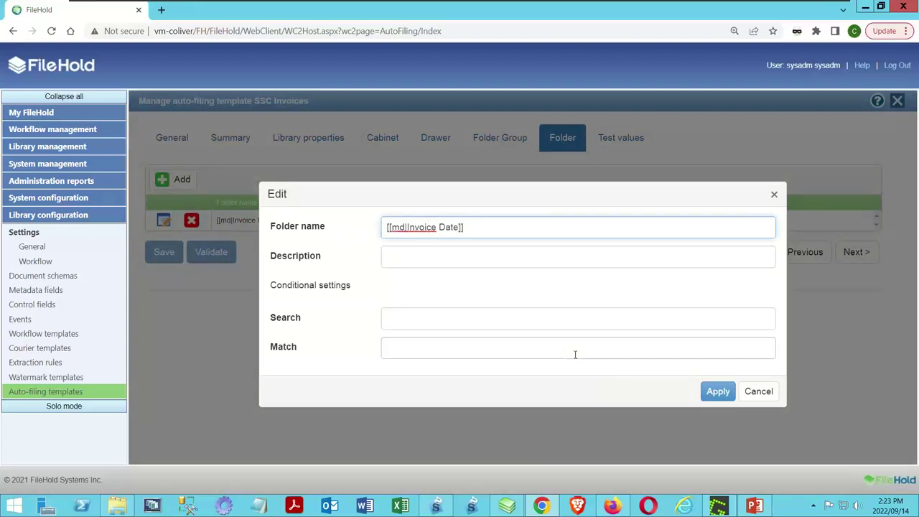
pyautogui.write('|yyyy')
pyautogui.click(718, 391)
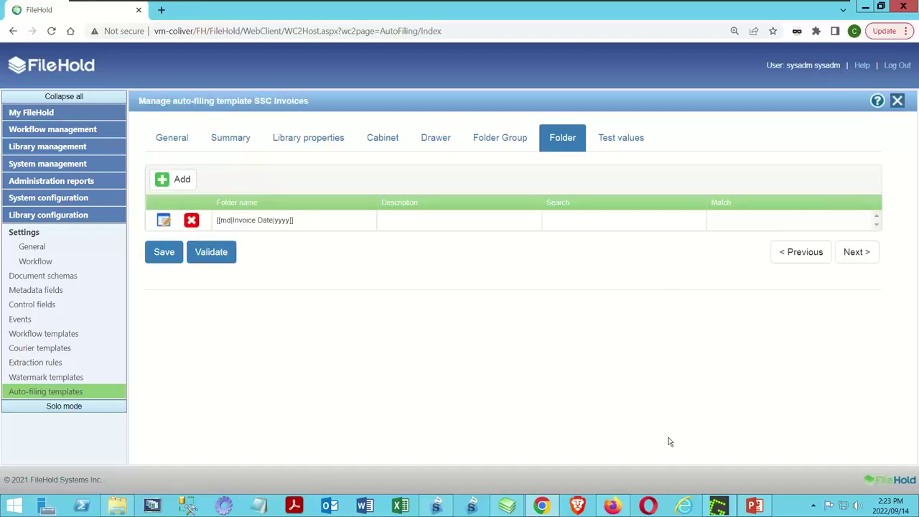
# - Validate the template, confirming the folder resolves to 2022, and save it
pyautogui.click(209, 252)
pyautogui.scroll(-1, 263, 298)
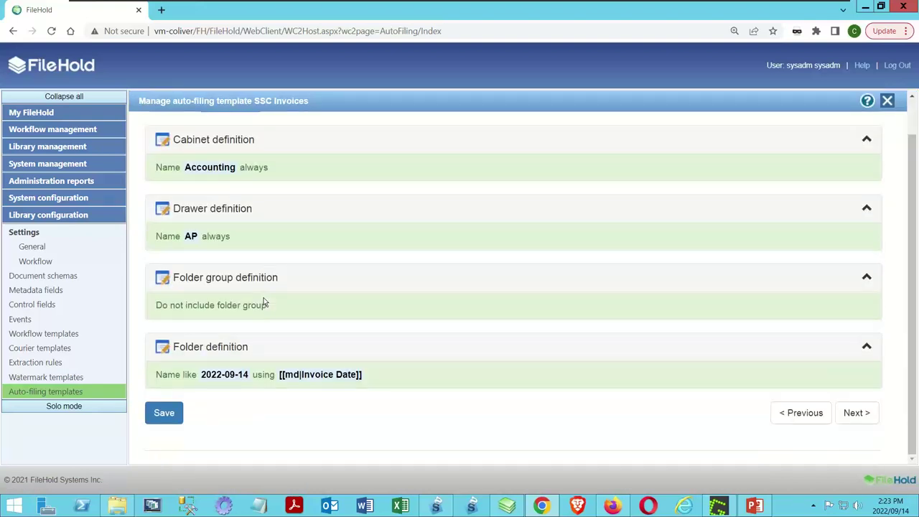
pyautogui.click(165, 412)
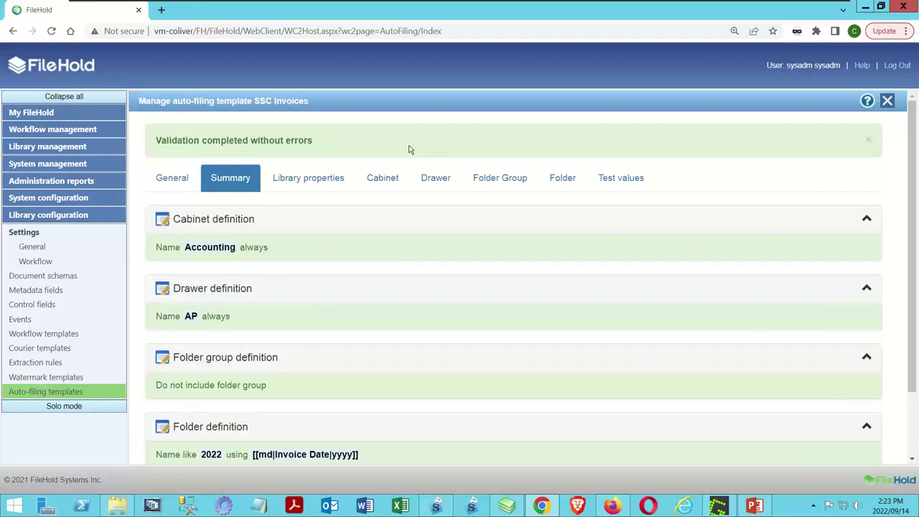
pyautogui.scroll(-2, 264, 351)
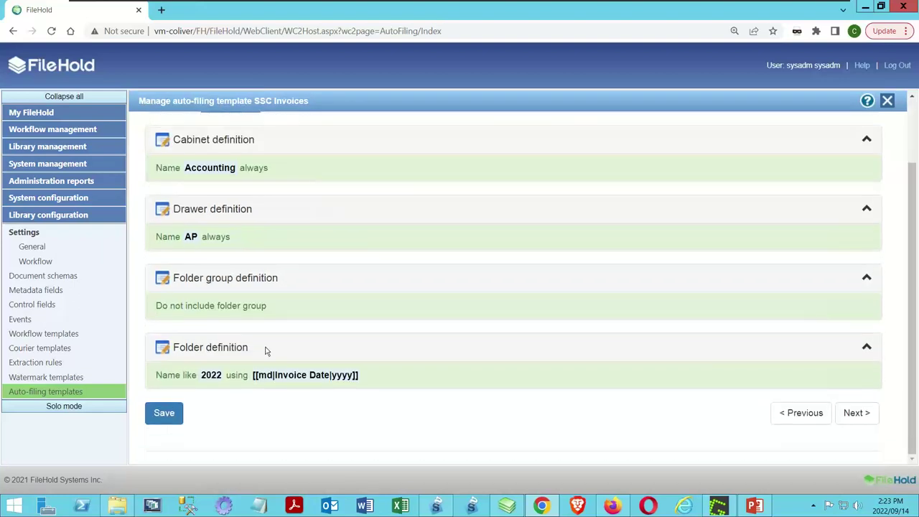
pyautogui.click(153, 407)
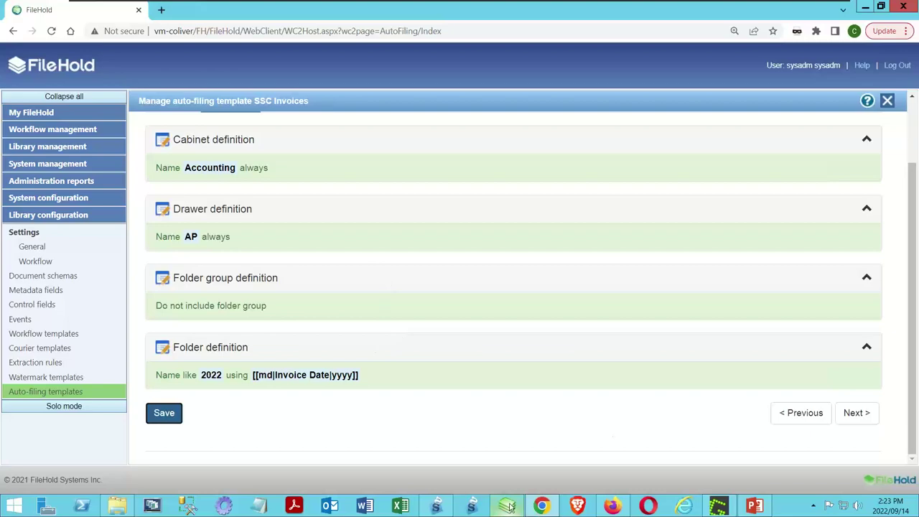
# - Refresh FileHold Desktop, auto-file the inbox invoice to Accounting \ AP \ 2022, and show the metadata pane
pyautogui.moveTo(508, 506)
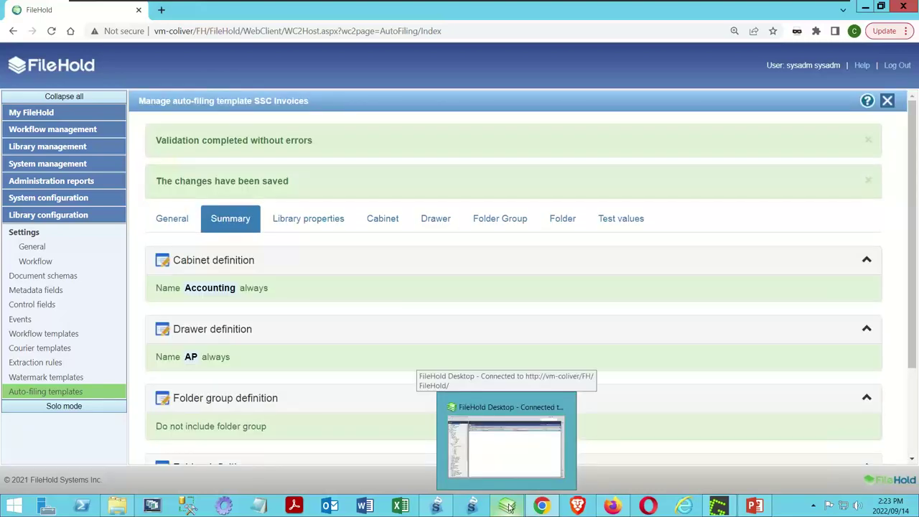
pyautogui.click(508, 506)
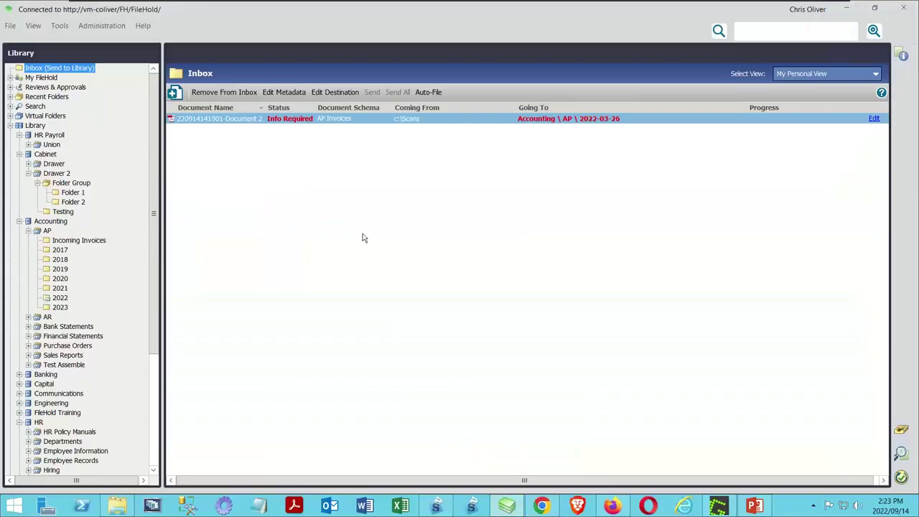
pyautogui.click(10, 27)
pyautogui.click(38, 113)
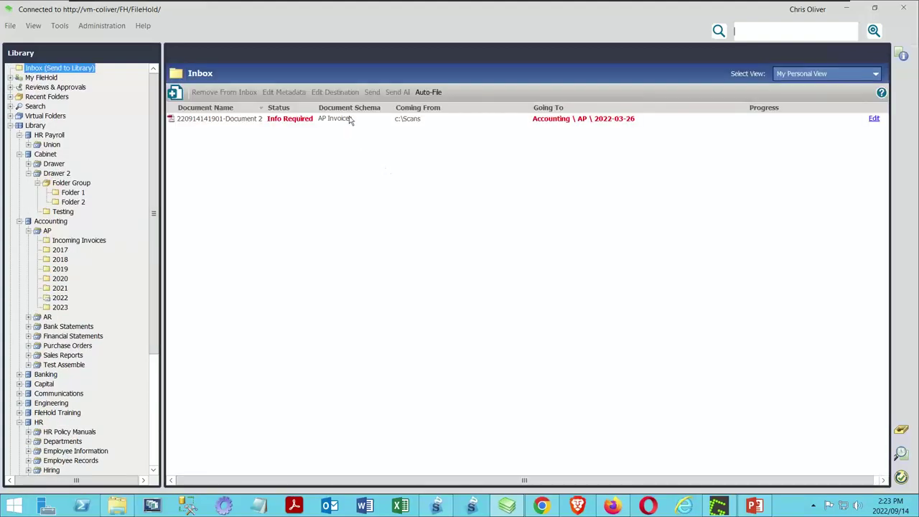
pyautogui.click(398, 119)
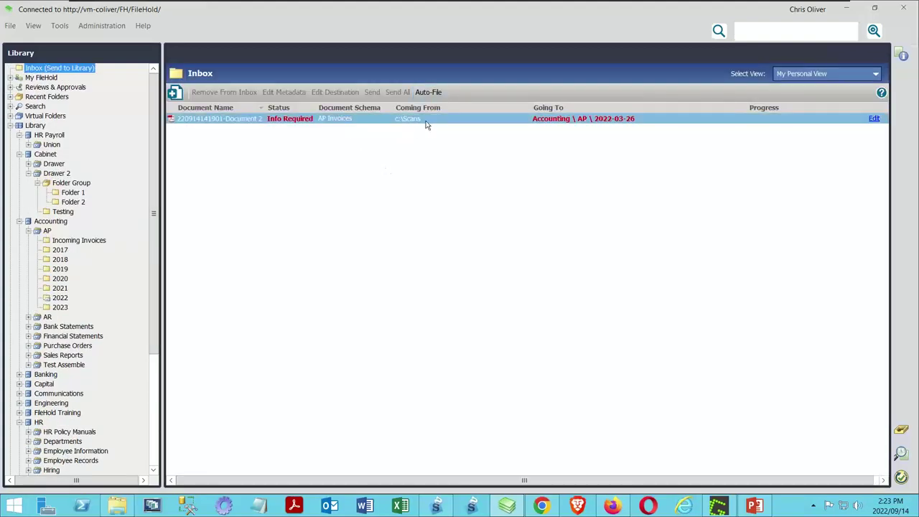
pyautogui.click(429, 93)
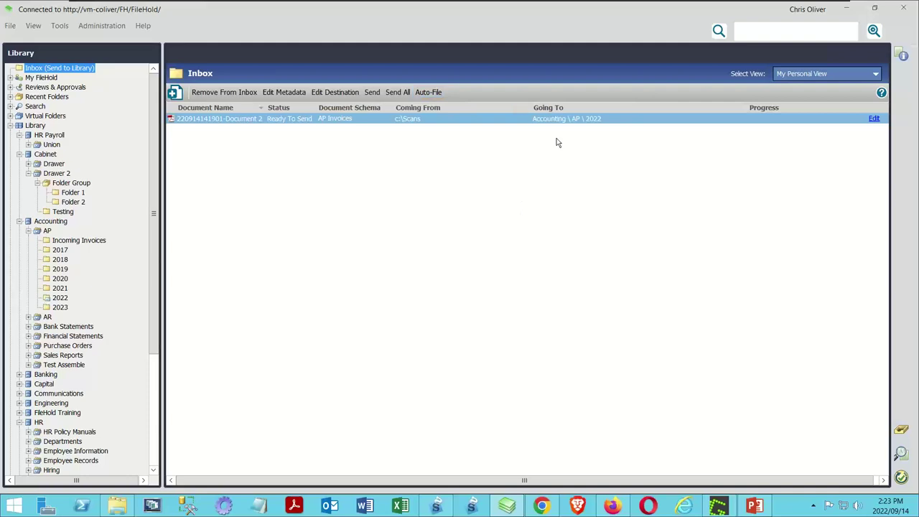
pyautogui.click(314, 158)
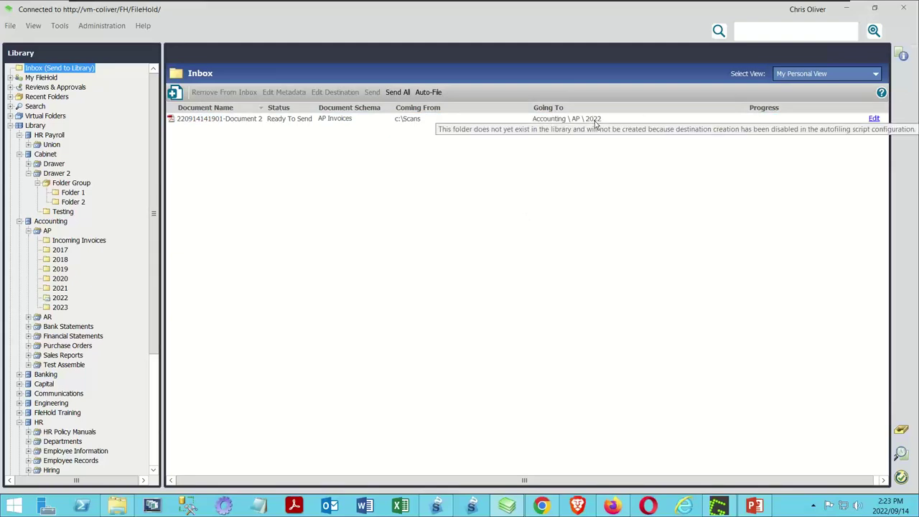
pyautogui.click(902, 55)
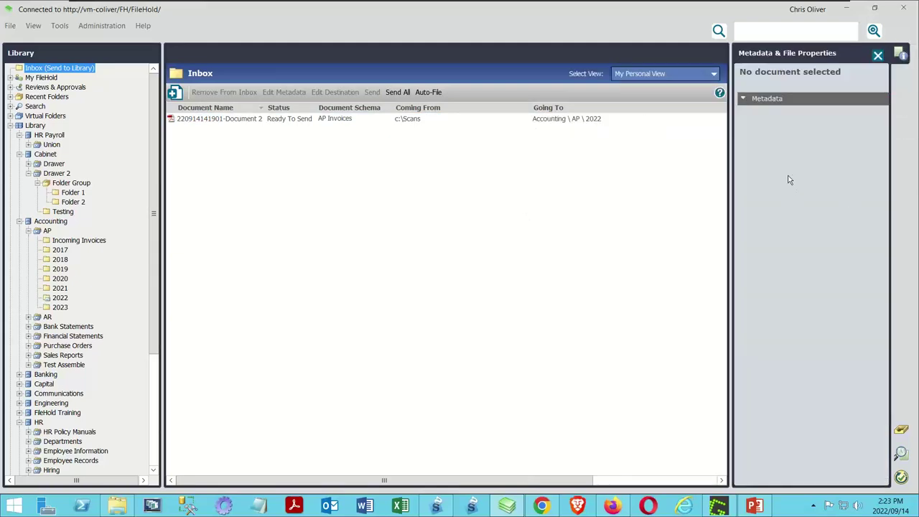
# - Change the invoice's Invoice Date year to 2021, making it 2021-03-26
pyautogui.click(280, 119)
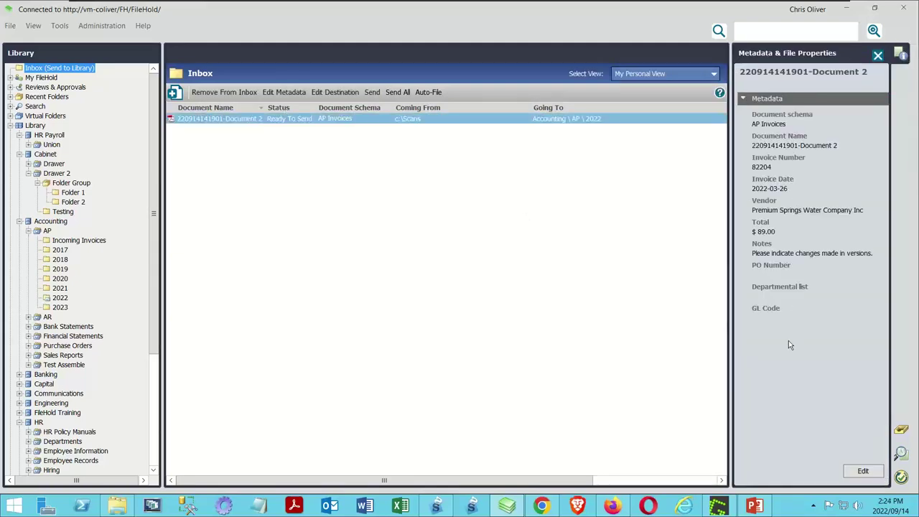
pyautogui.click(858, 473)
pyautogui.click(778, 224)
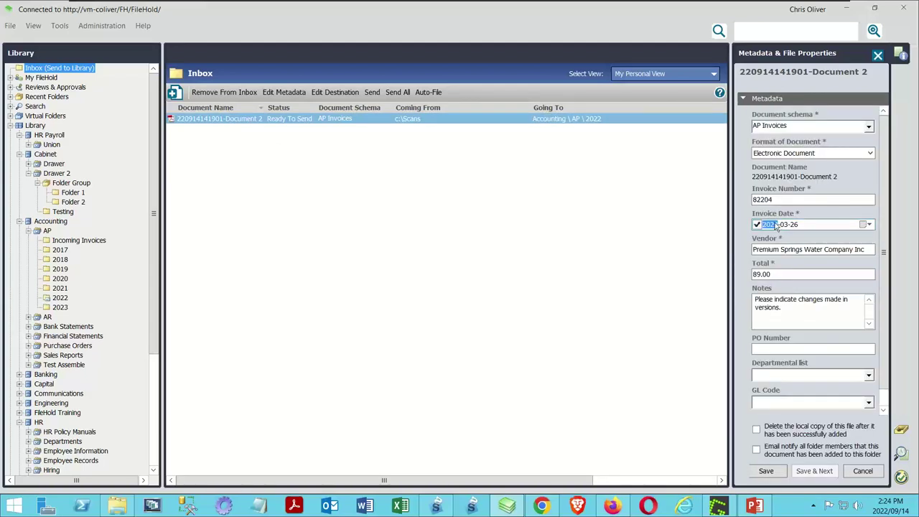
pyautogui.write('2021')
pyautogui.click(767, 471)
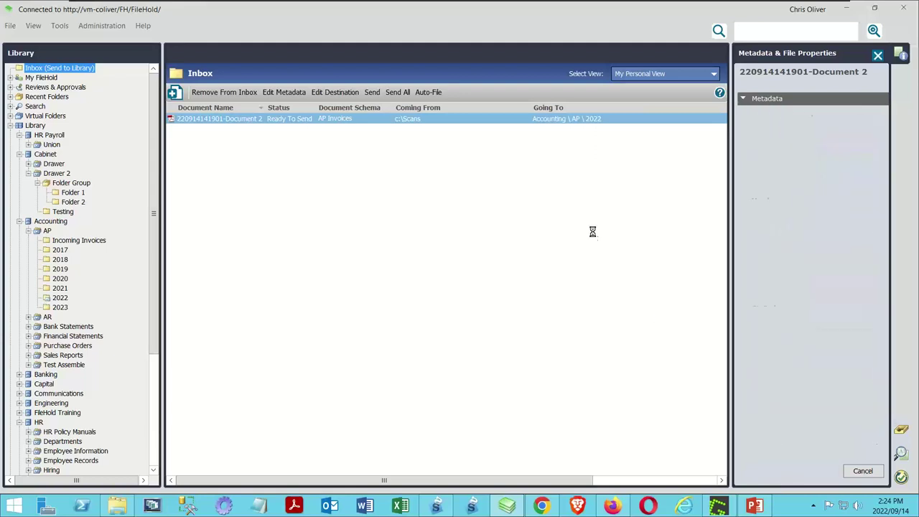
# - Auto-file and send the invoice into Accounting \ AP \ 2021
pyautogui.click(427, 92)
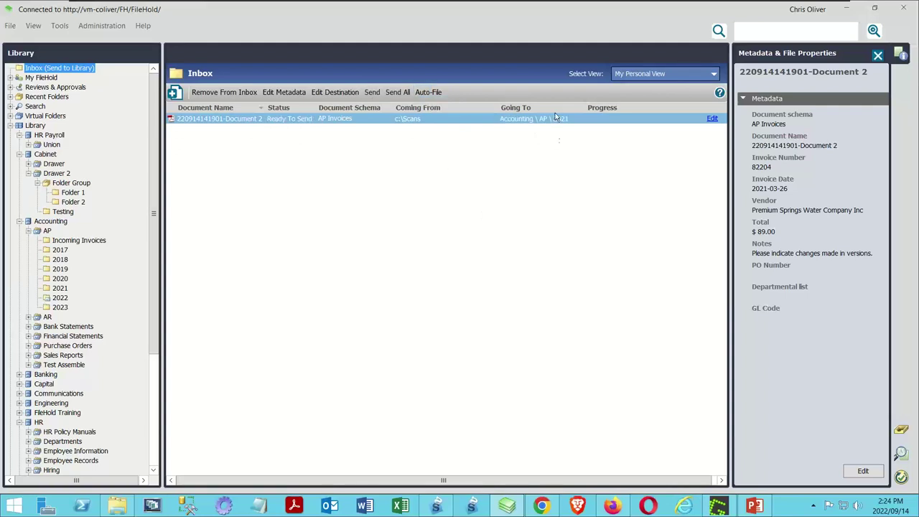
pyautogui.click(372, 92)
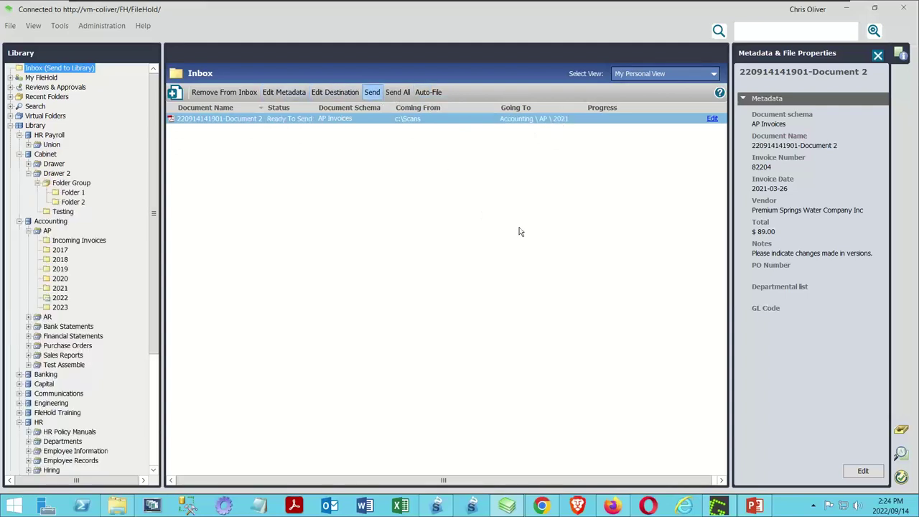
pyautogui.click(60, 288)
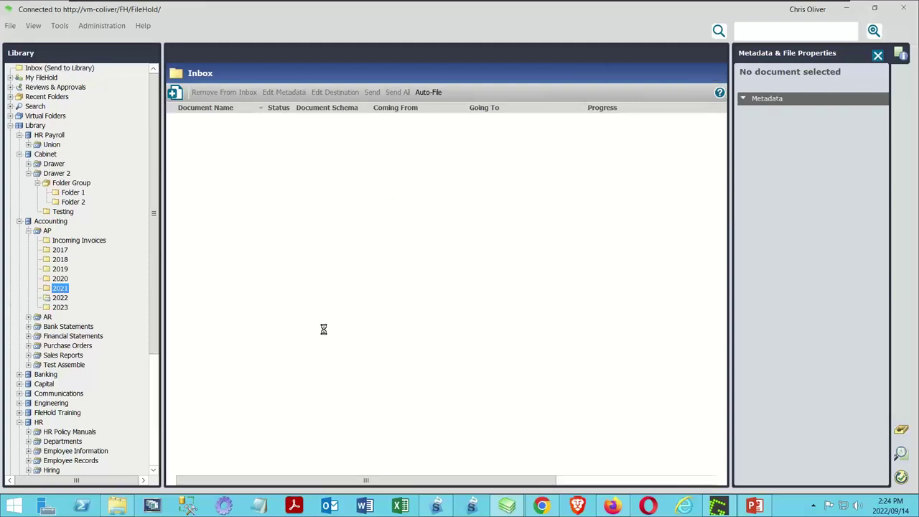
# - Review the 82204_Premium Springs Water invoice in the 2021 folder, then open Tools > Manage Imports
pyautogui.click(224, 130)
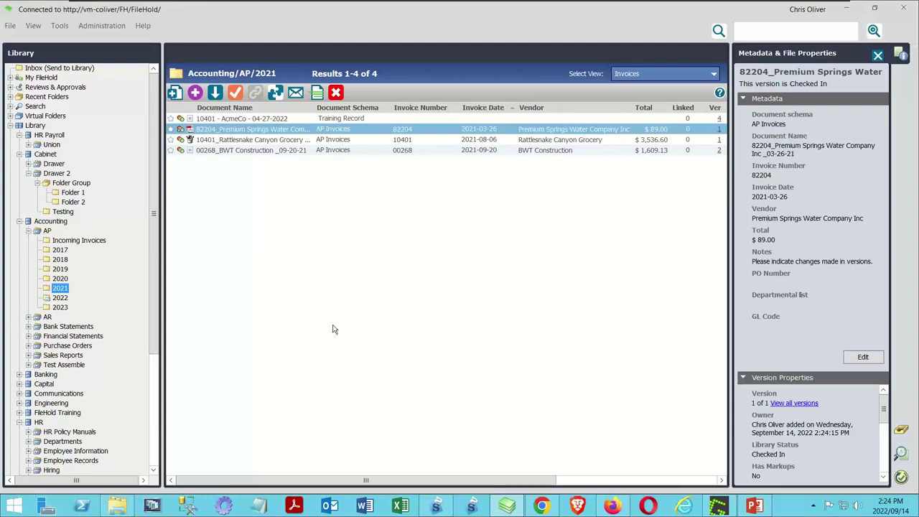
pyautogui.click(59, 26)
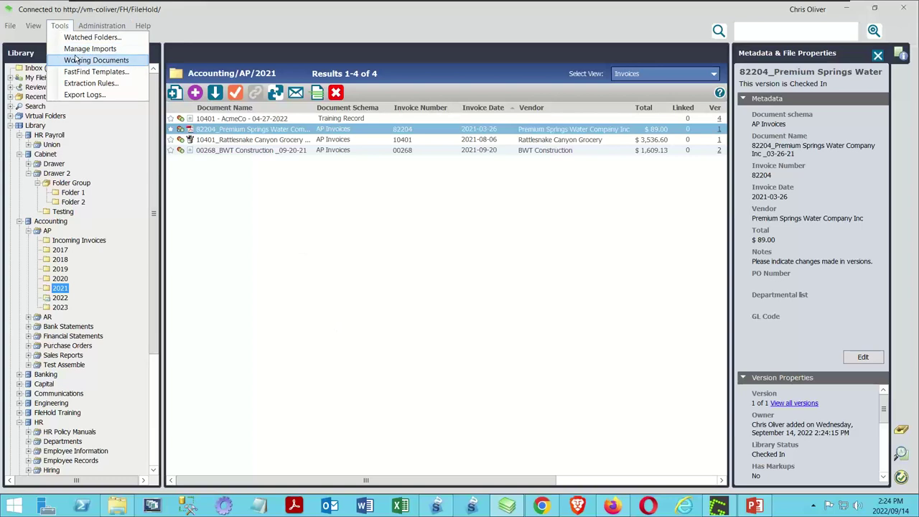
pyautogui.click(79, 49)
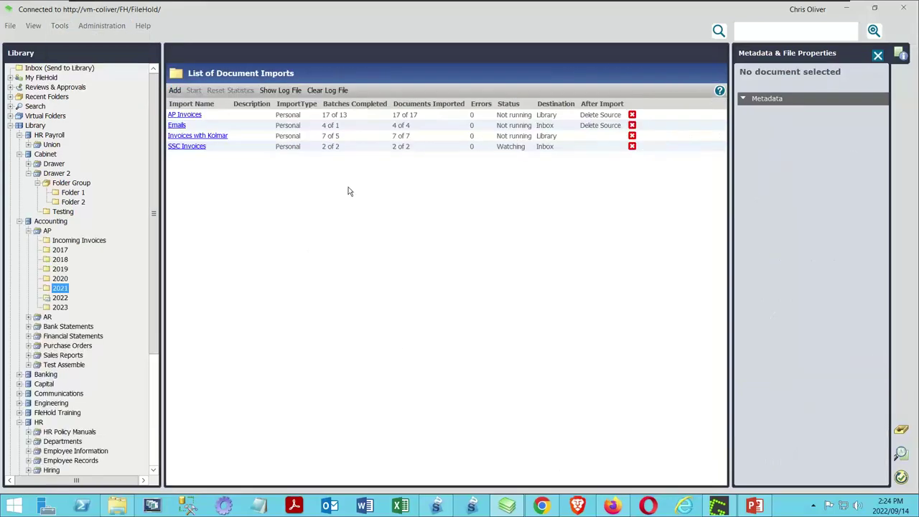
# - Set the SSC Invoices import to auto-file by the SSC Invoices template and auto-send files as Ready to Send
pyautogui.doubleClick(187, 147)
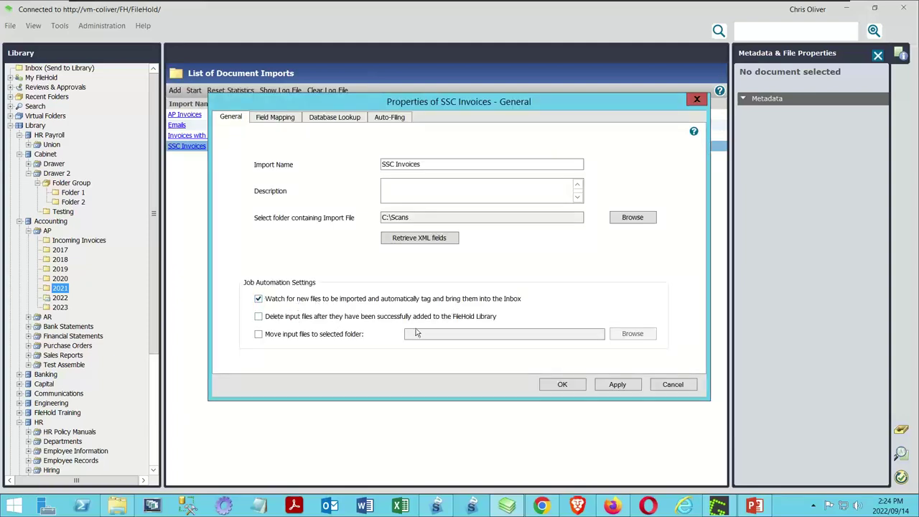
pyautogui.click(391, 117)
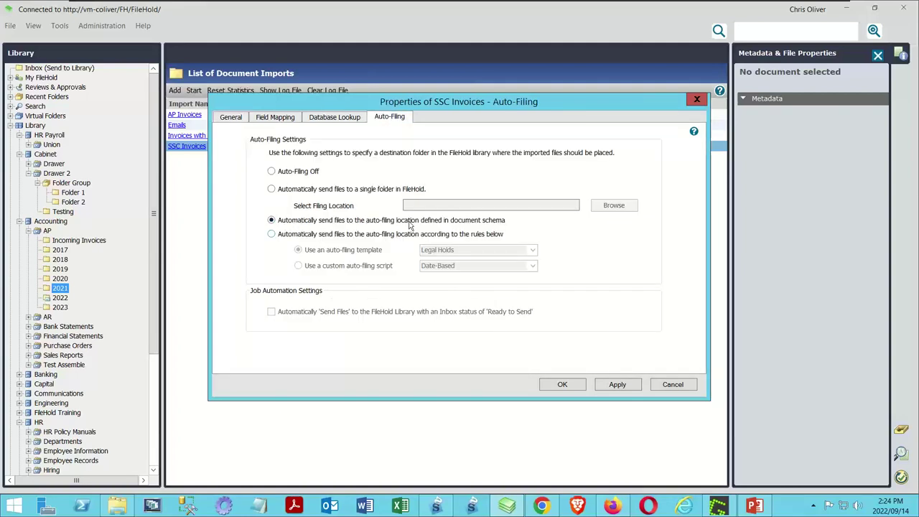
pyautogui.click(274, 234)
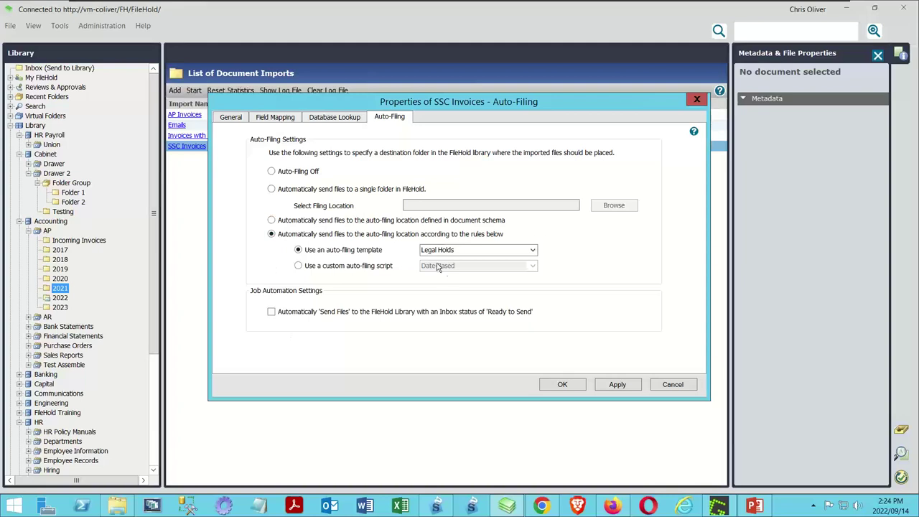
pyautogui.click(471, 249)
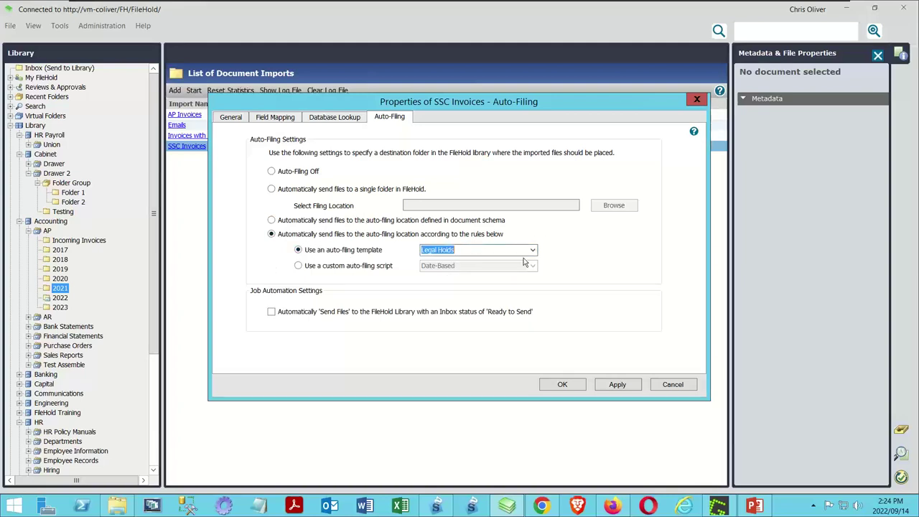
pyautogui.click(532, 250)
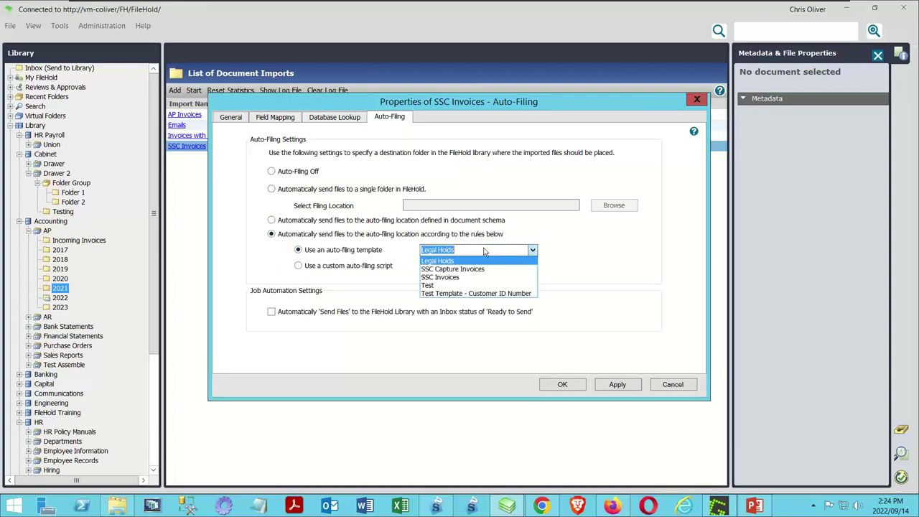
pyautogui.click(447, 277)
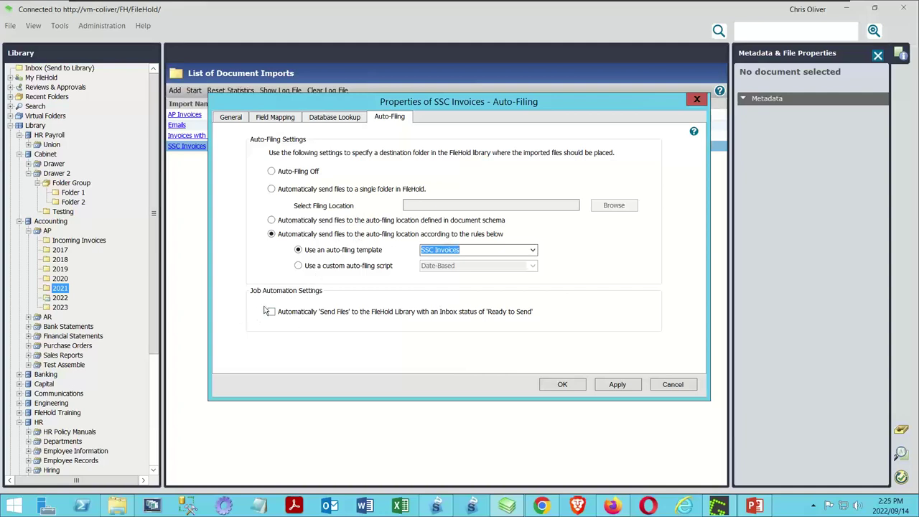
pyautogui.click(271, 221)
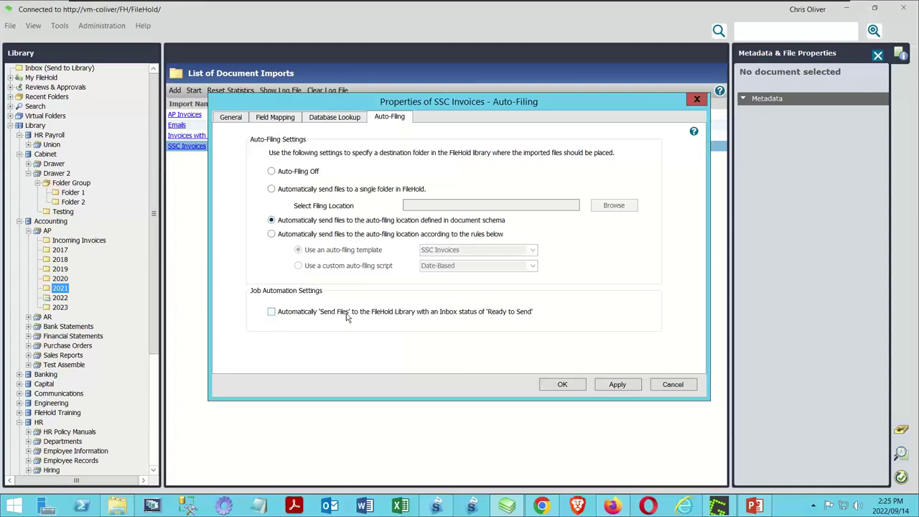
pyautogui.click(270, 234)
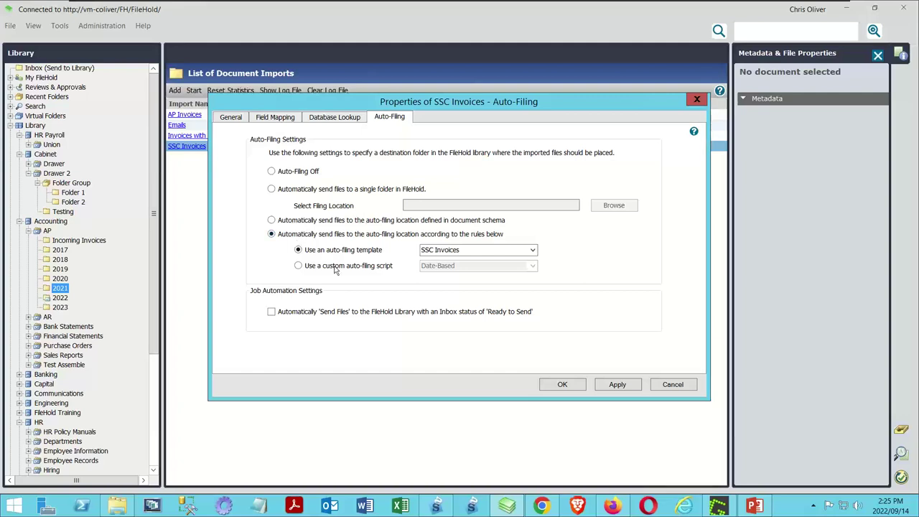
pyautogui.click(271, 311)
pyautogui.click(221, 120)
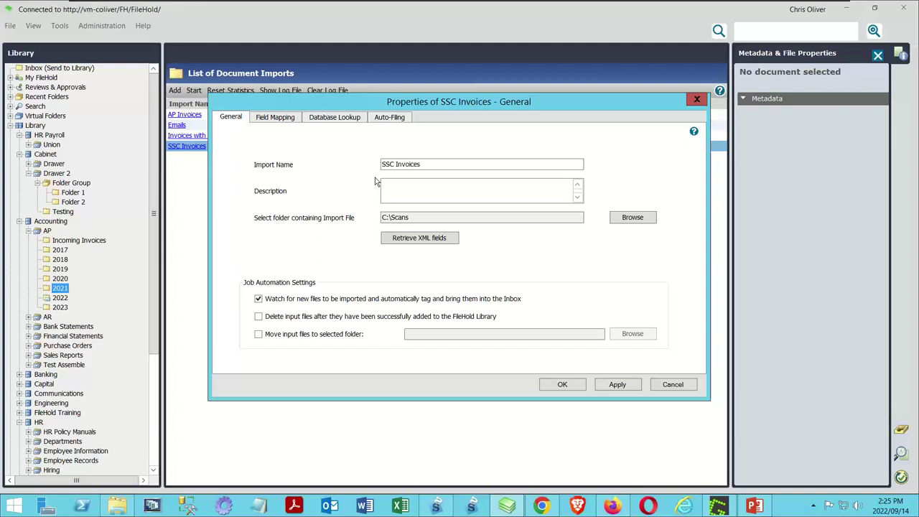
pyautogui.click(562, 384)
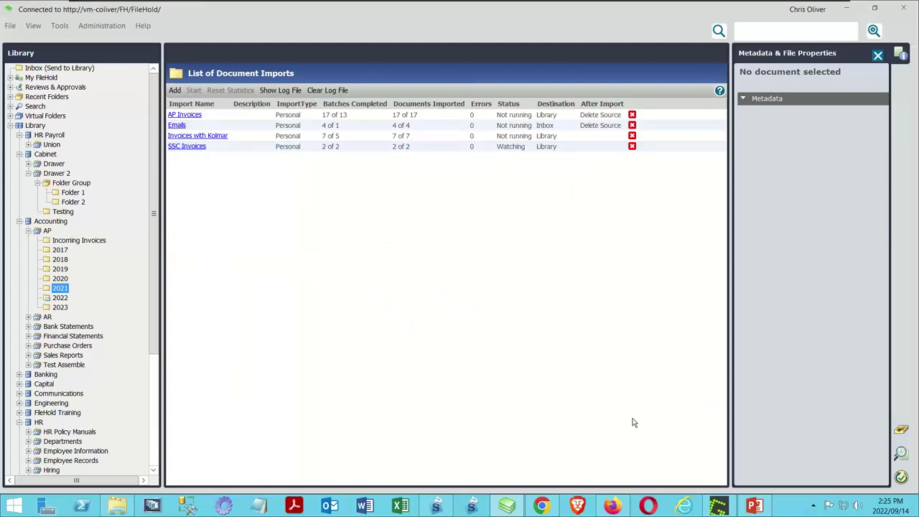
# - Change the Premium Springs invoice date year in SmartSoft Capture to 2017, making it 3/26/2017
pyautogui.click(433, 507)
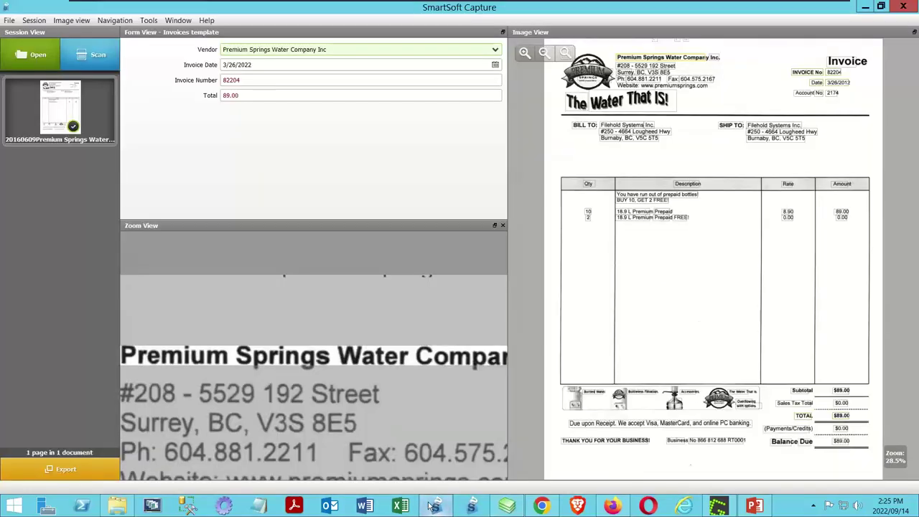
pyautogui.click(258, 65)
pyautogui.press('BackSpace')
pyautogui.press('BackSpace')
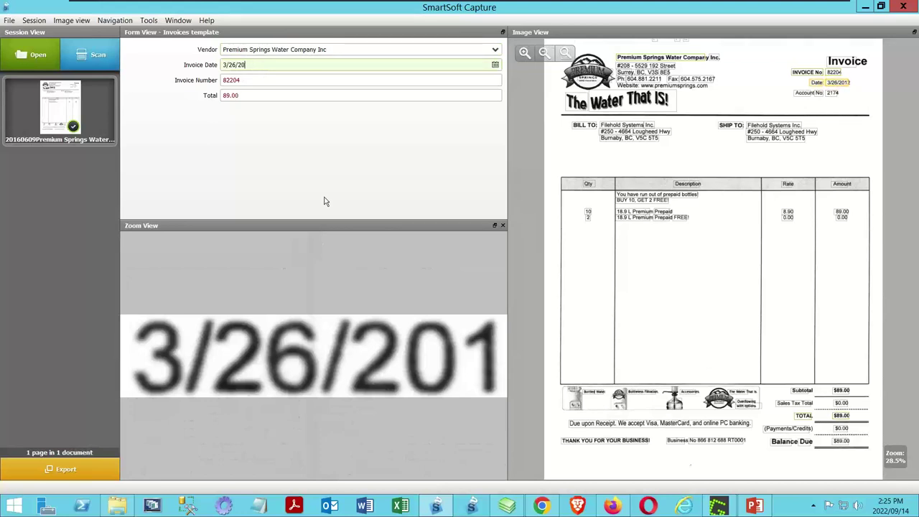
pyautogui.write('17')
# - Check the Accounting/AP/2017 folder in the FileHold library for the filed invoice
pyautogui.click(507, 505)
pyautogui.click(57, 251)
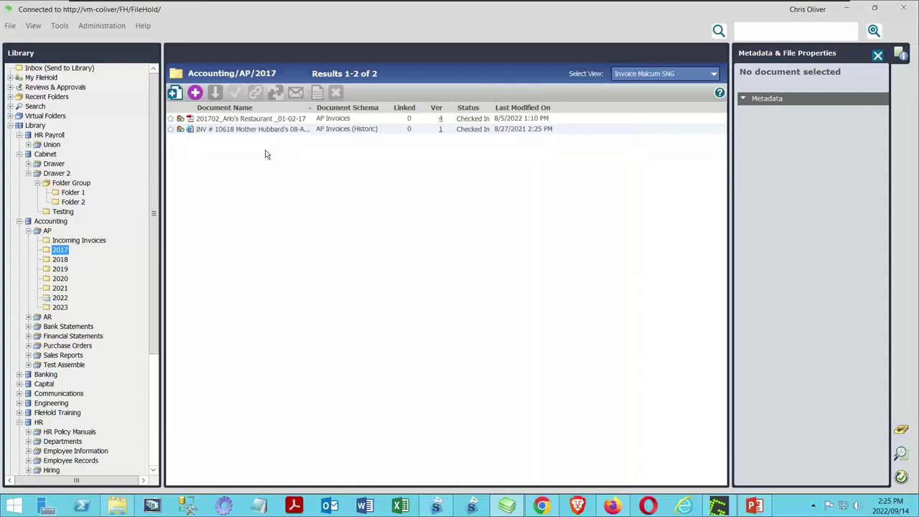
pyautogui.click(435, 505)
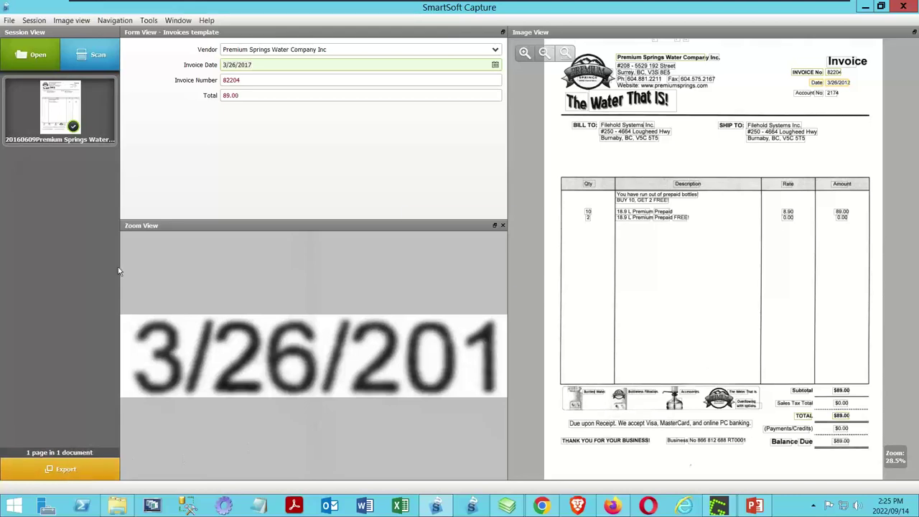
pyautogui.click(506, 505)
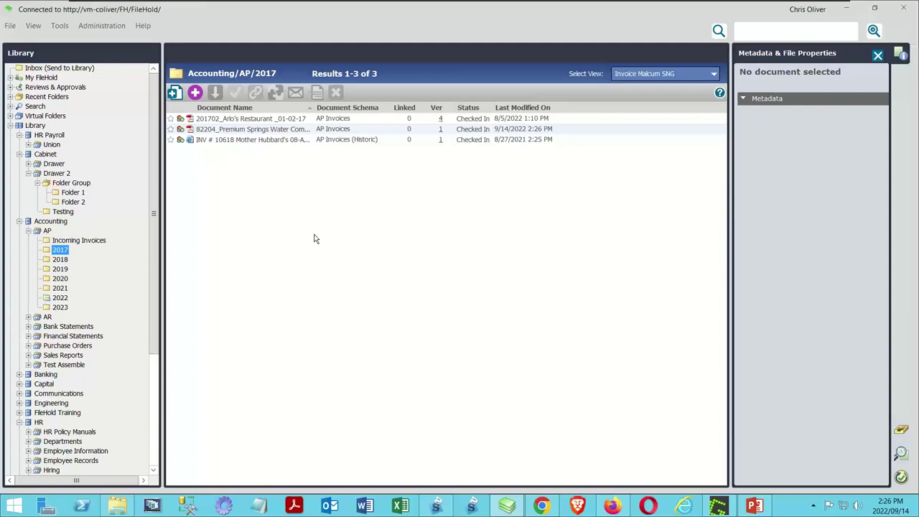
# - Review the filed 82204_Premium Springs invoice's metadata, then return to the SSC Invoices template page
pyautogui.click(253, 128)
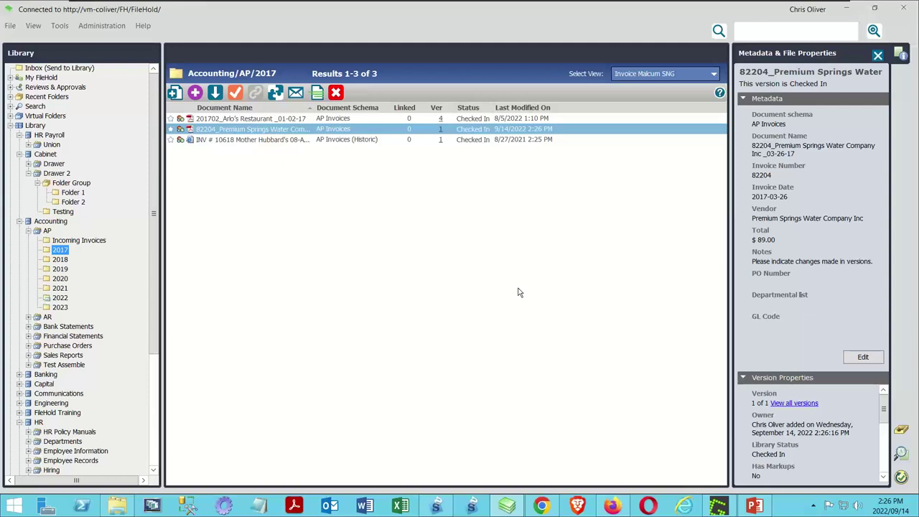
pyautogui.click(537, 506)
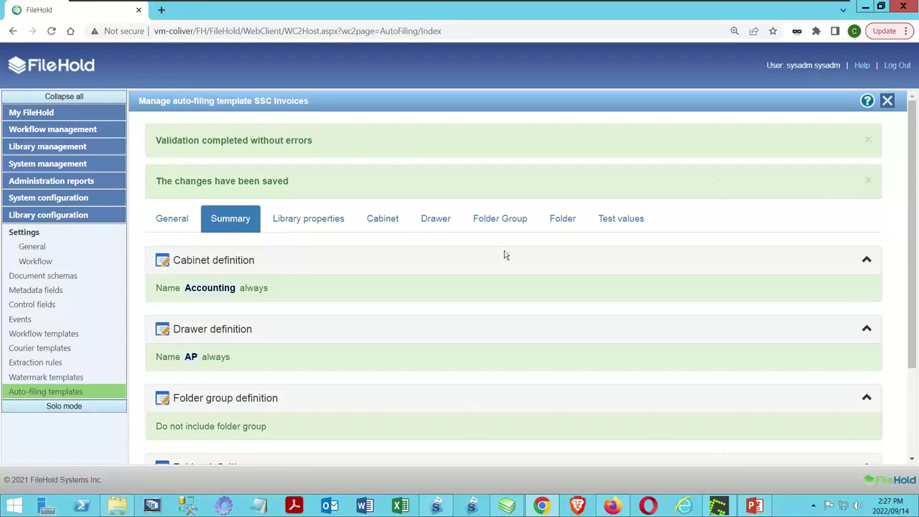
# - Save the template and set its library properties template to the Accounting / AP / 2022 folder
pyautogui.scroll(-2, 431, 230)
pyautogui.click(176, 421)
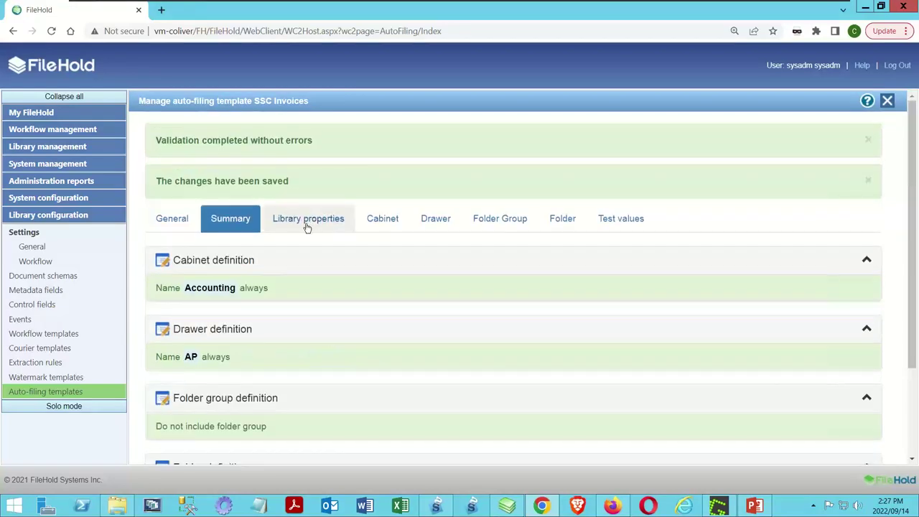
pyautogui.click(307, 224)
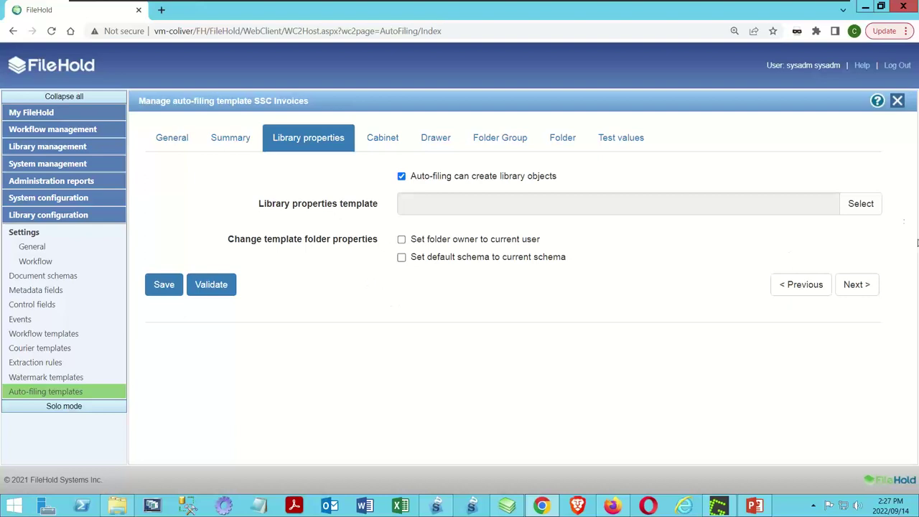
pyautogui.click(859, 204)
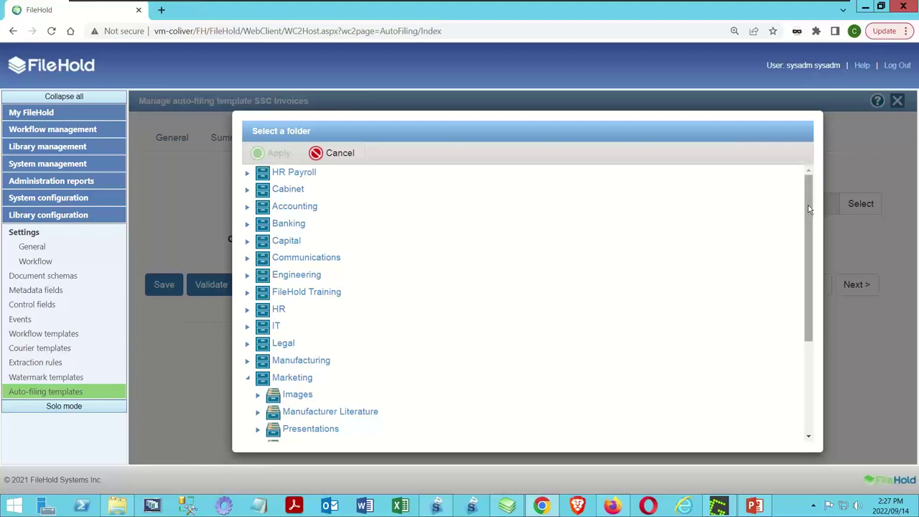
pyautogui.click(248, 206)
pyautogui.click(258, 224)
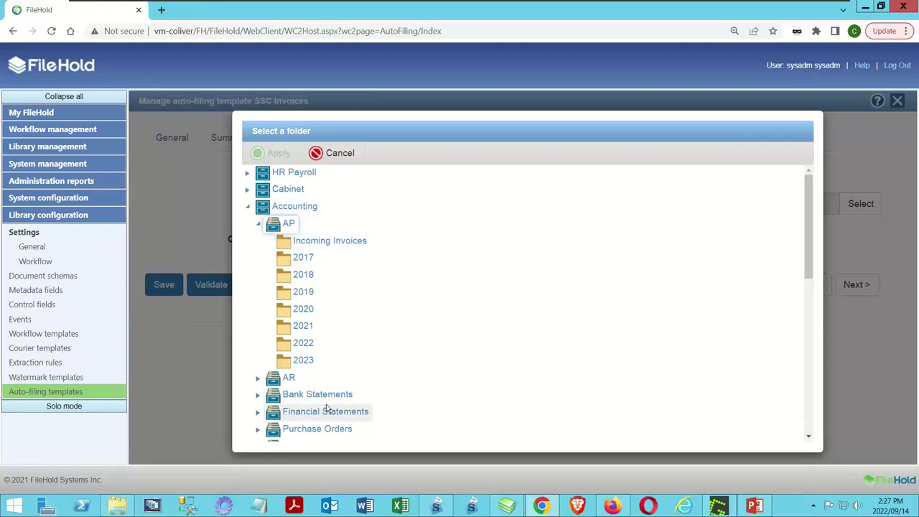
pyautogui.click(303, 343)
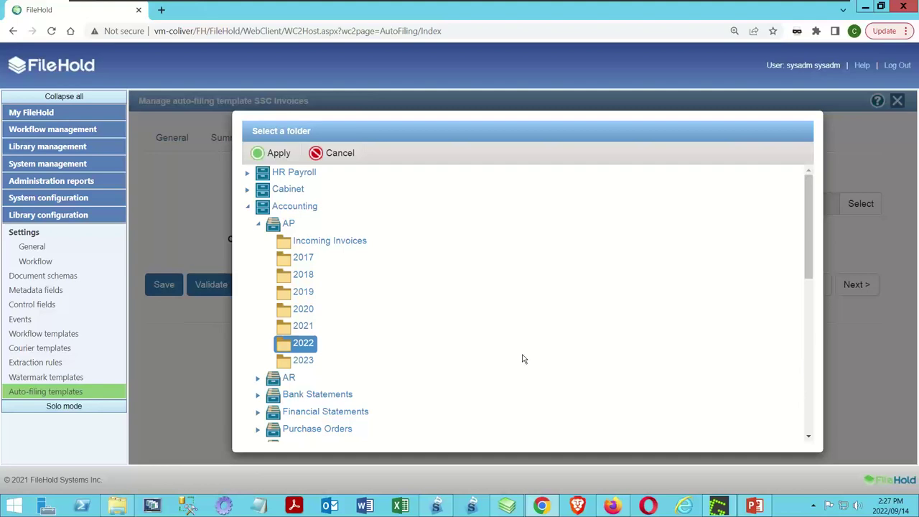
pyautogui.click(285, 154)
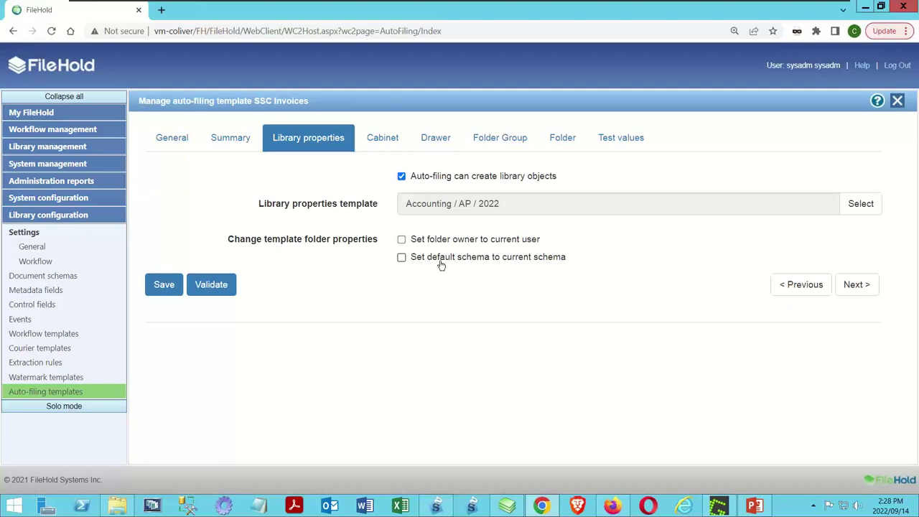
pyautogui.click(384, 138)
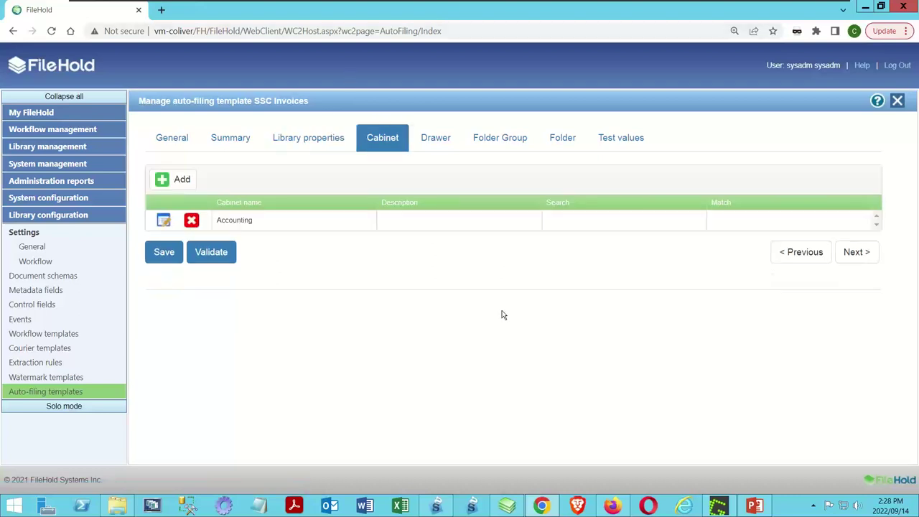
# - Turn on Include folder group for the SSC Invoices template and add a new folder group
pyautogui.click(425, 137)
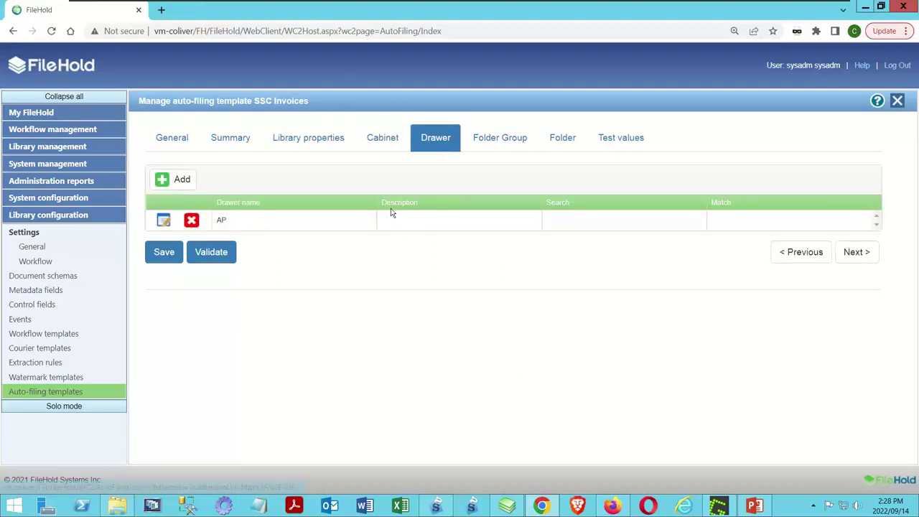
pyautogui.click(485, 142)
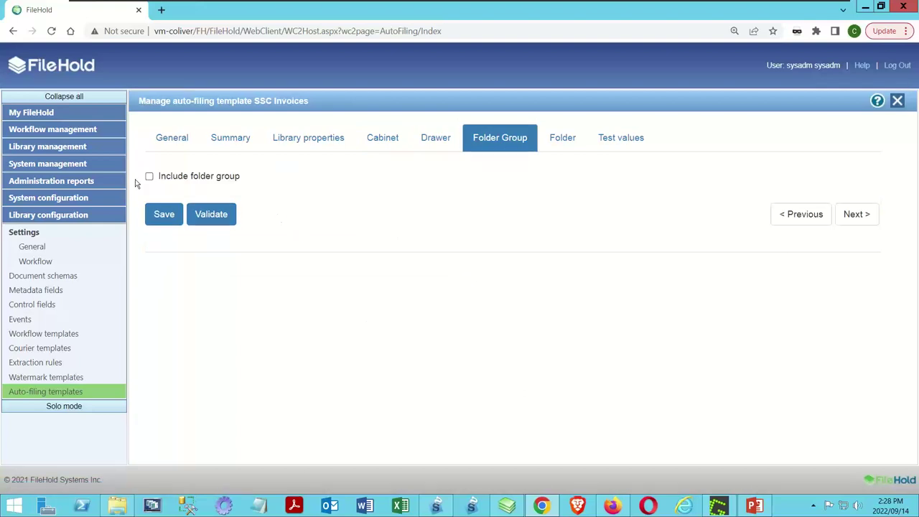
pyautogui.click(149, 176)
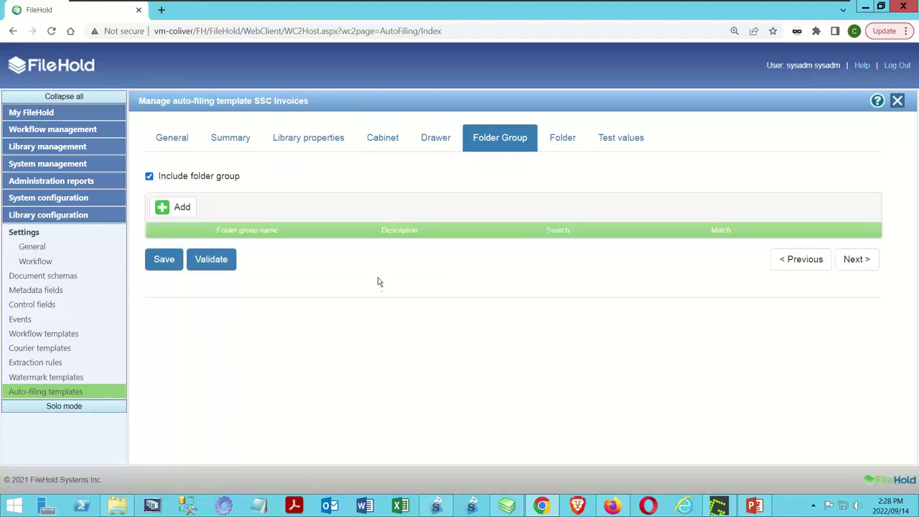
pyautogui.click(176, 210)
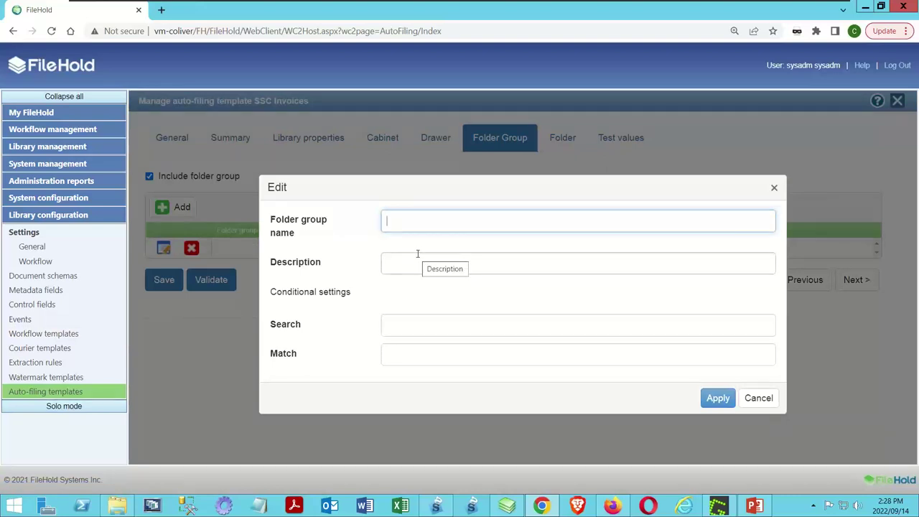
# - Name the folder group [[md|Invoice Date|yyyy]] and apply it
pyautogui.write('[[')
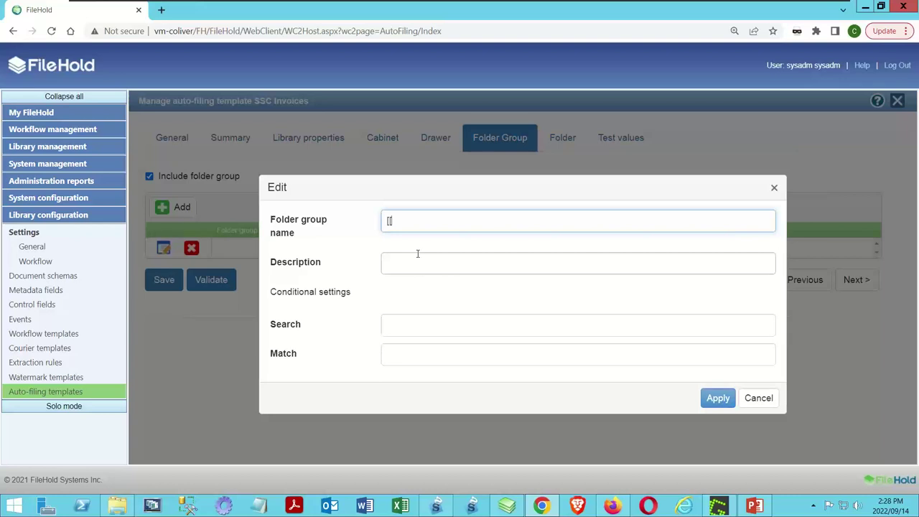
pyautogui.write('md|Invoice Date]yyyy')
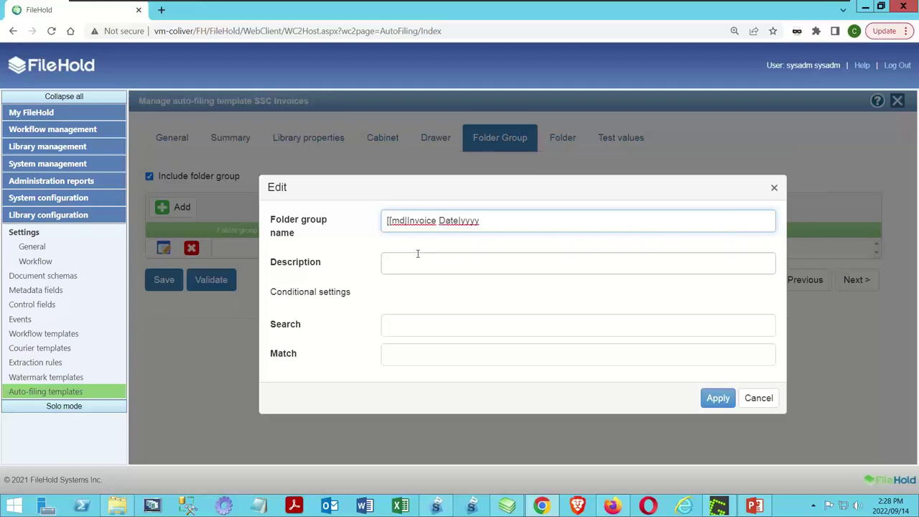
pyautogui.write('}}')
pyautogui.press('BackSpace')
pyautogui.press('BackSpace')
pyautogui.write(']]')
pyautogui.click(420, 254)
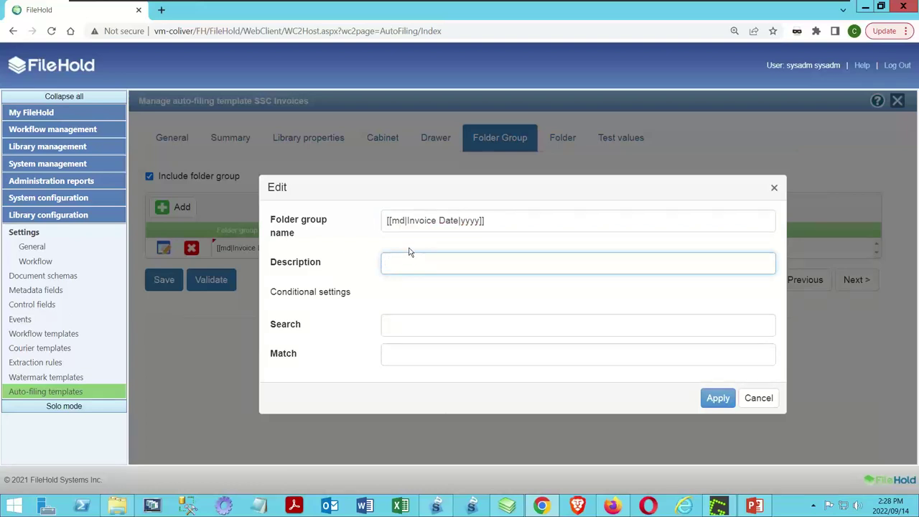
pyautogui.click(716, 399)
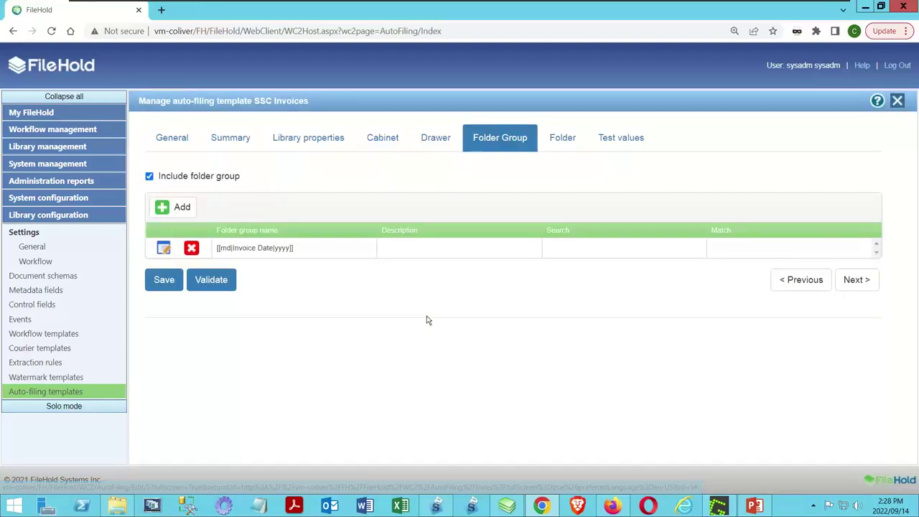
pyautogui.click(558, 137)
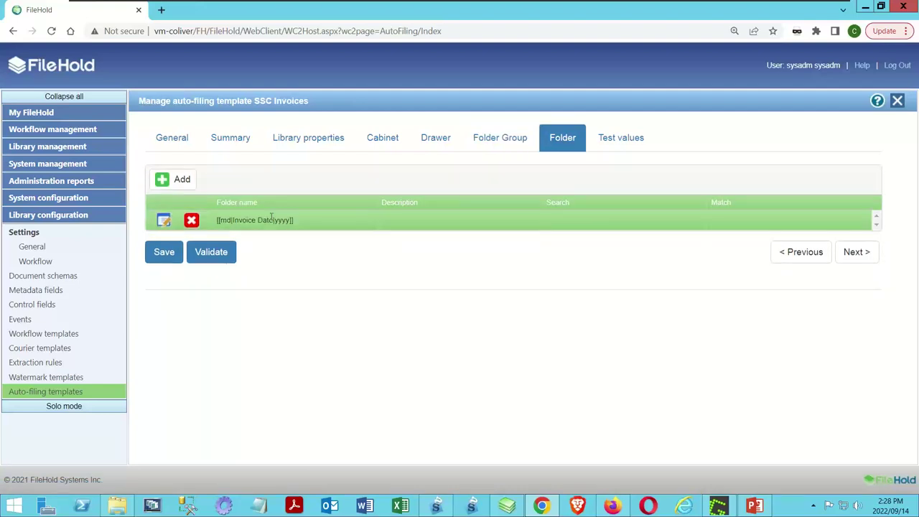
# - Change the folder name from the yyyy format to [[md|Invoice Date|MM - MMM]]
pyautogui.click(164, 220)
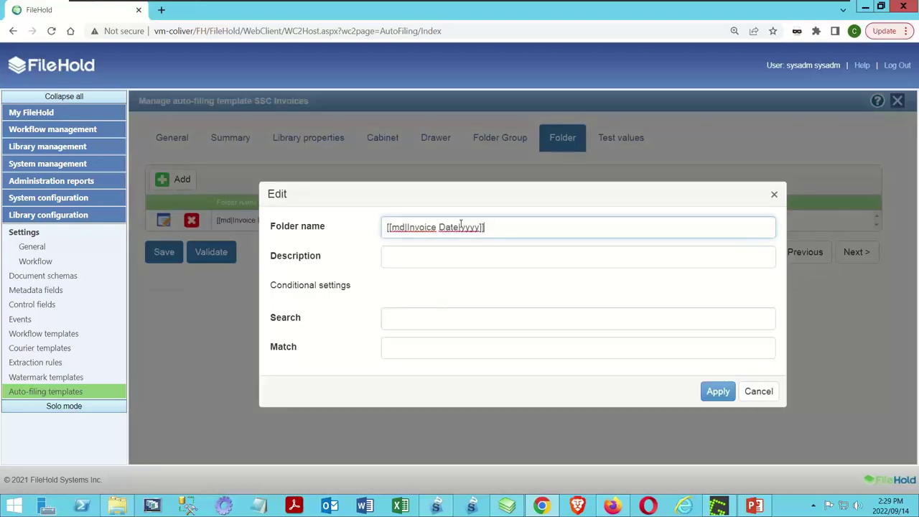
pyautogui.moveTo(460, 227); pyautogui.dragTo(480, 227)
pyautogui.write('M')
pyautogui.write('M')
pyautogui.write('- MMMM')
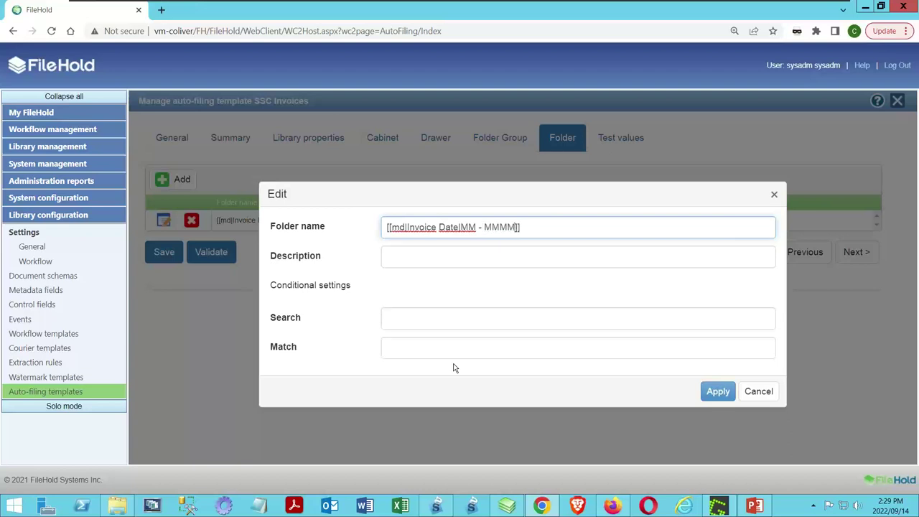
pyautogui.press('BackSpace')
# - Apply the month folder name, validate the template, check test values (2022, 09 - Sep), and save
pyautogui.click(718, 391)
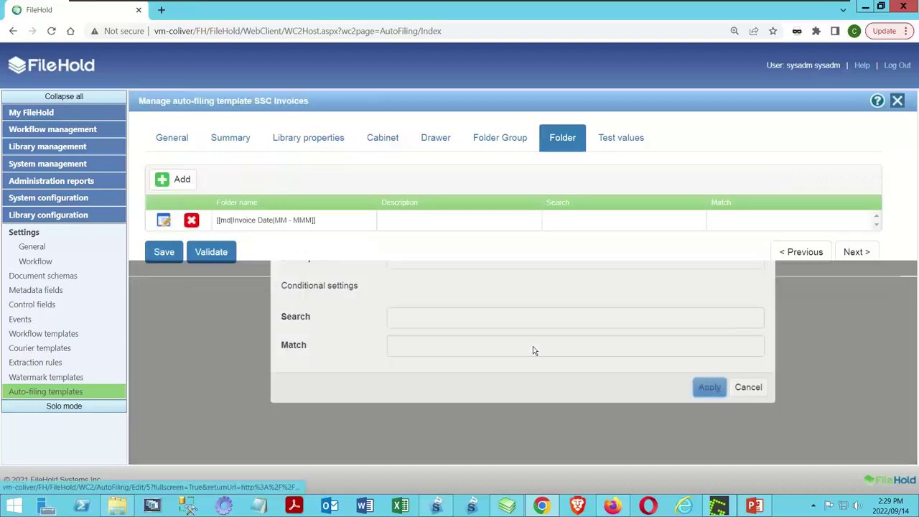
pyautogui.click(211, 251)
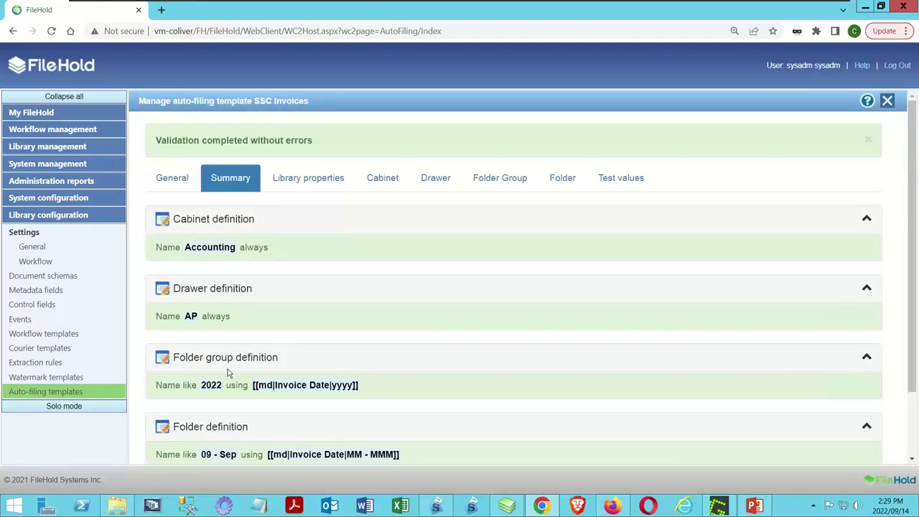
pyautogui.scroll(-1, 230, 372)
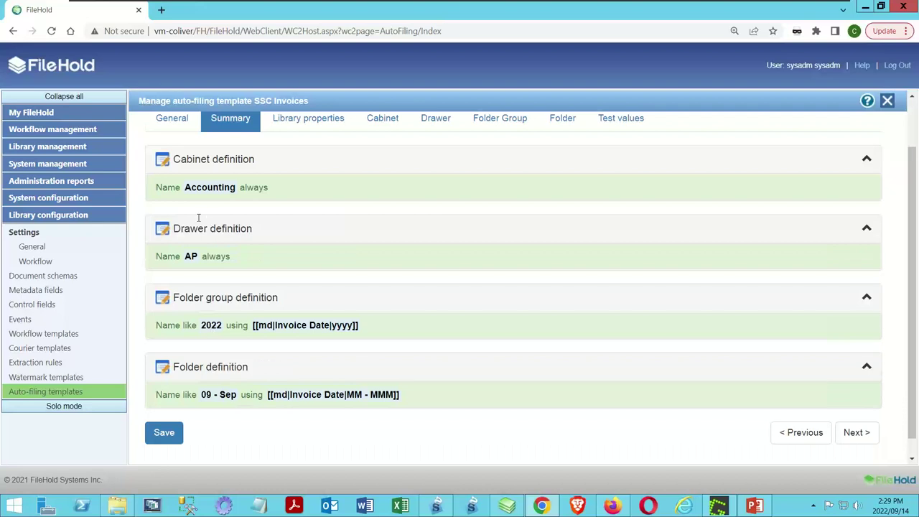
pyautogui.click(607, 119)
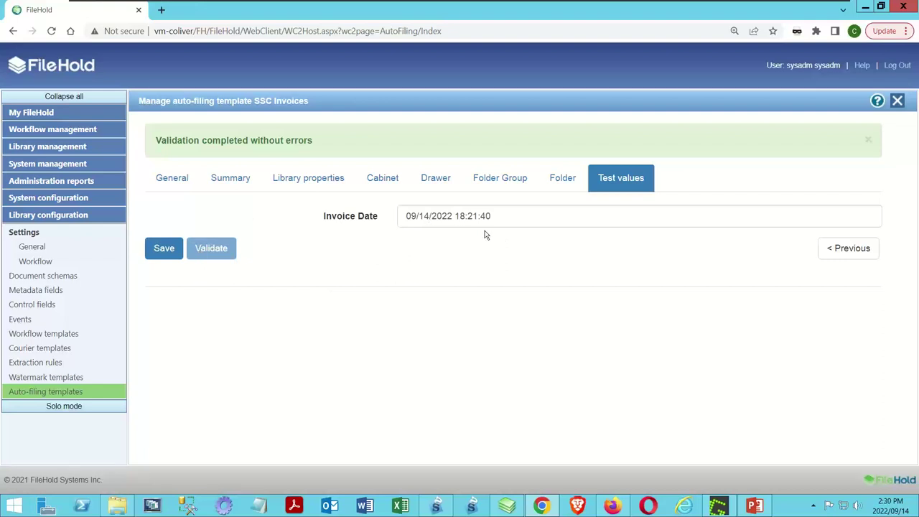
pyautogui.click(158, 248)
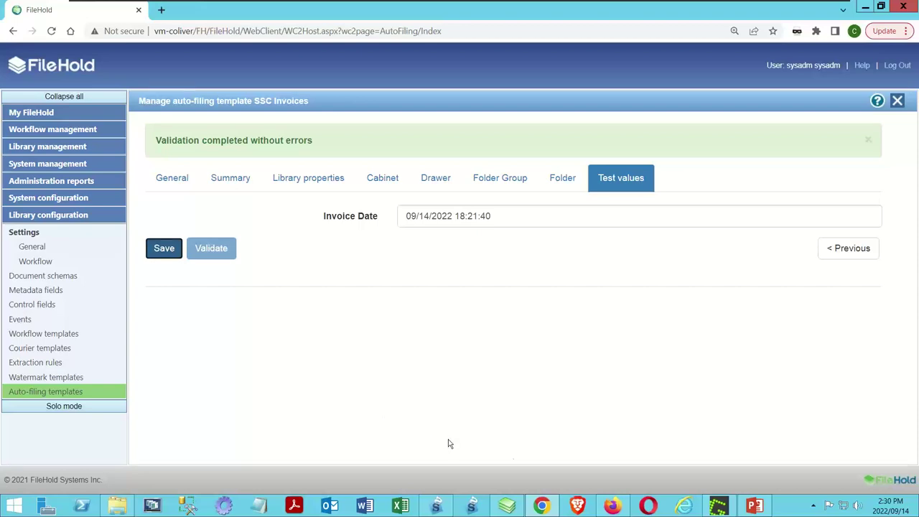
pyautogui.click(507, 506)
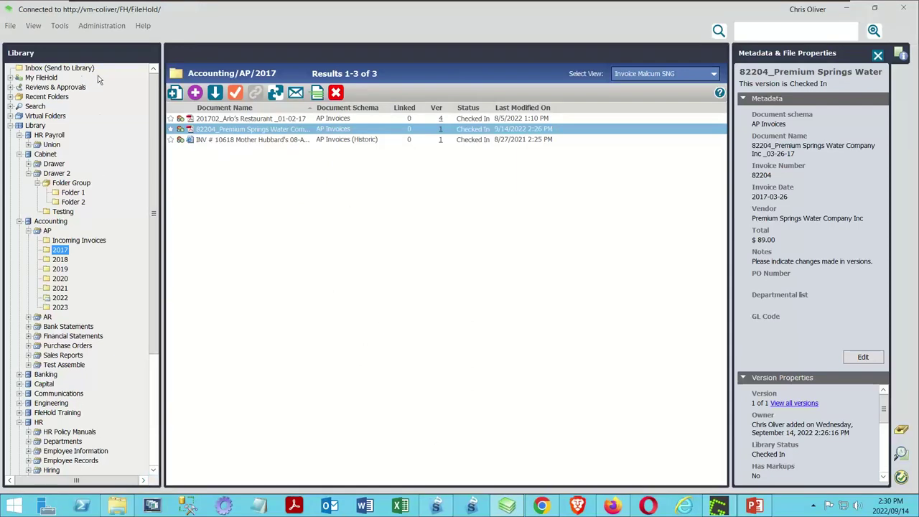
# - Refresh All in FileHold so invoice 82204 shows version 2, then go to SmartSoft Capture
pyautogui.click(9, 26)
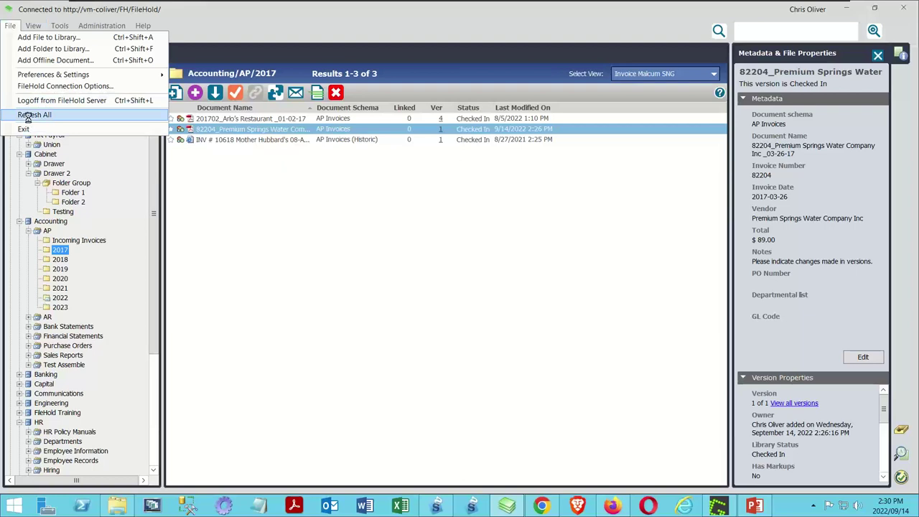
pyautogui.click(27, 116)
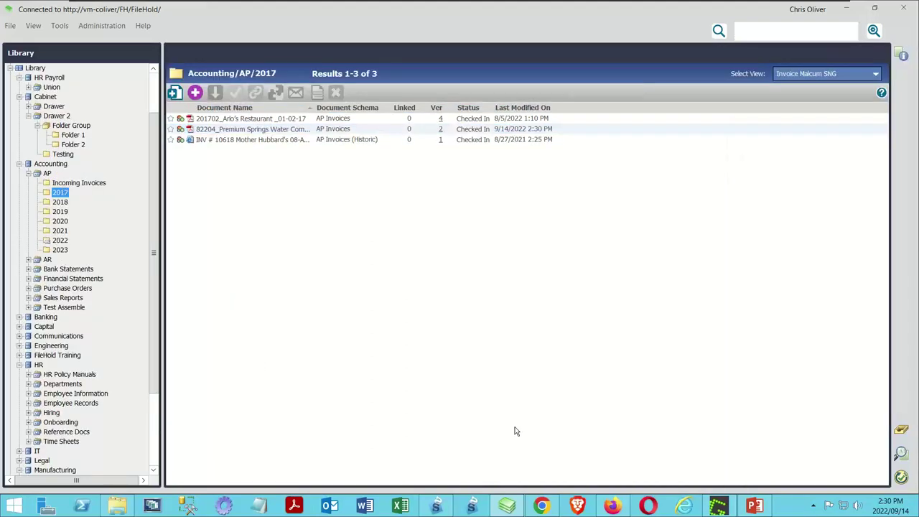
pyautogui.click(436, 506)
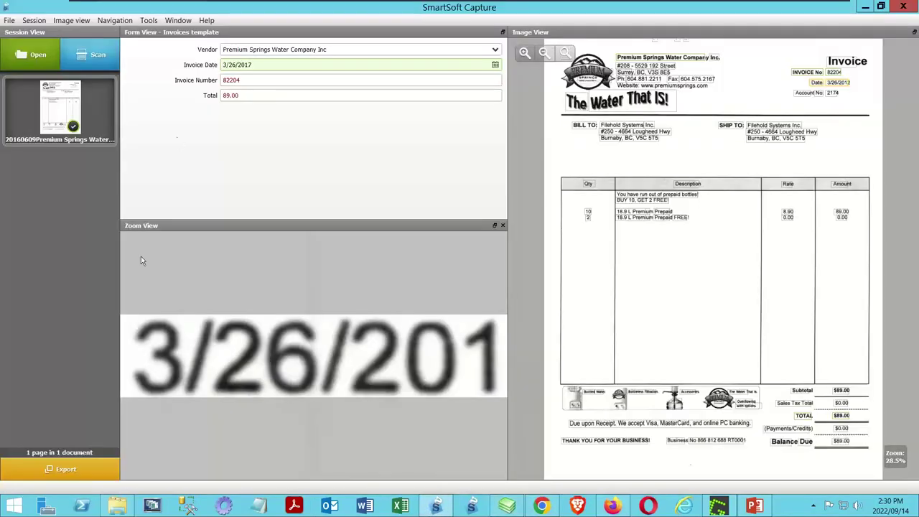
# - Change the invoice date to 3/26/2024 and export the invoice to FileHold
pyautogui.press('BackSpace')
pyautogui.press('BackSpace')
pyautogui.write('24')
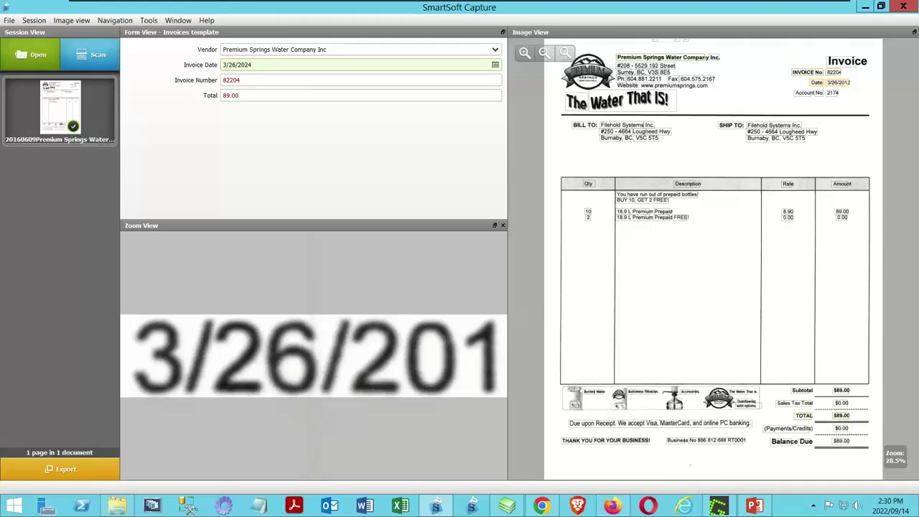
pyautogui.click(69, 471)
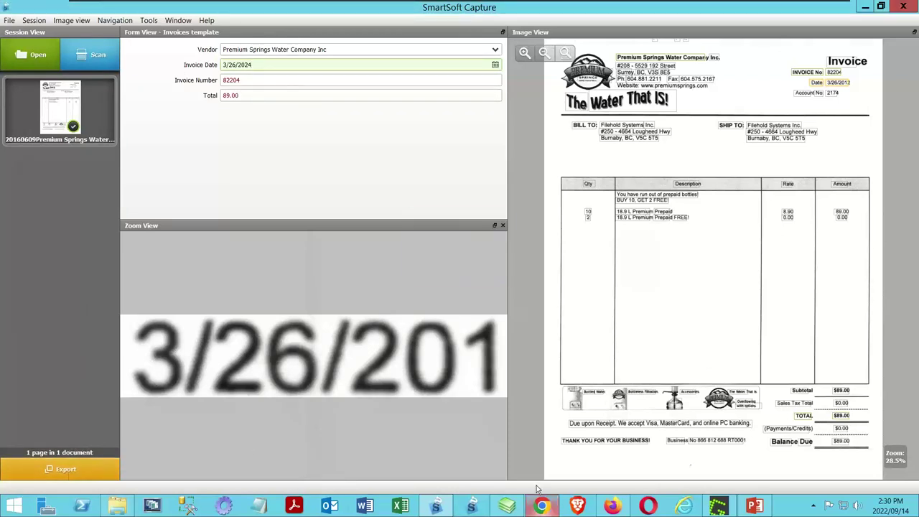
pyautogui.click(507, 505)
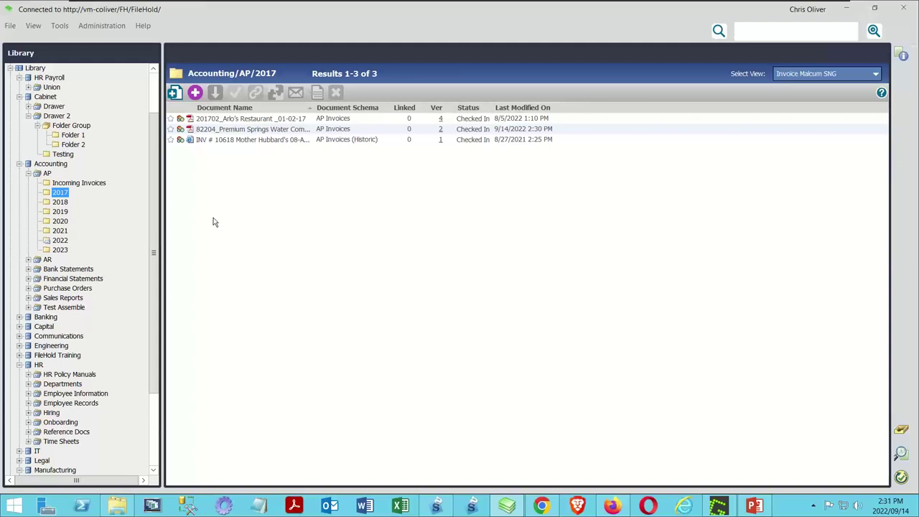
# - Refresh the library and open Accounting/AP/2024/03 - Mar holding the filed Premium Springs invoice
pyautogui.click(10, 26)
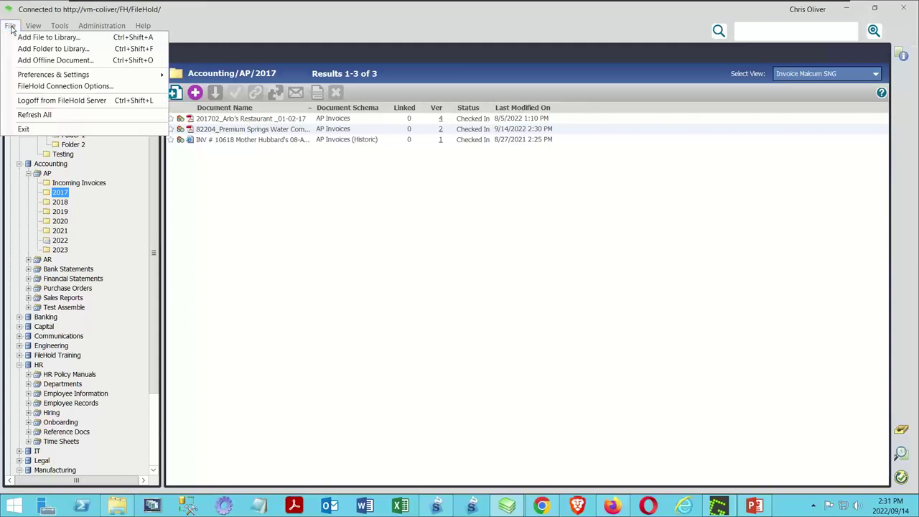
pyautogui.click(36, 115)
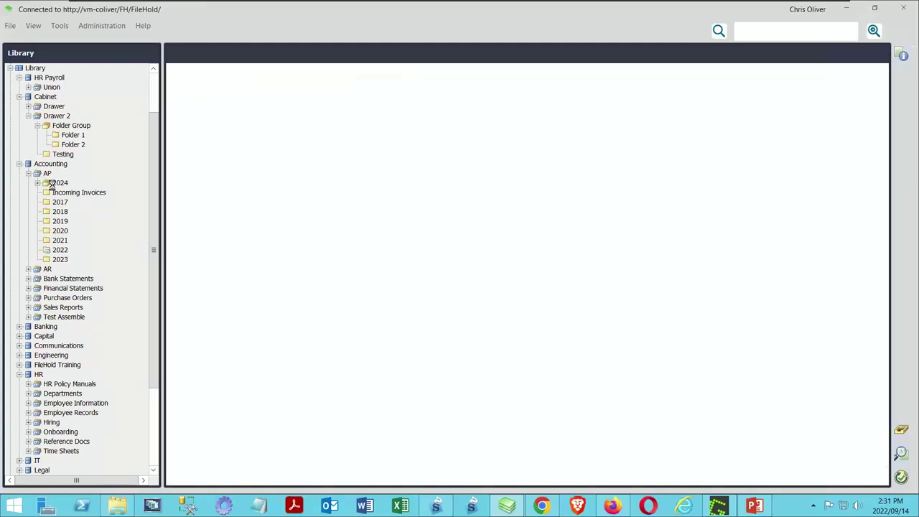
pyautogui.click(57, 202)
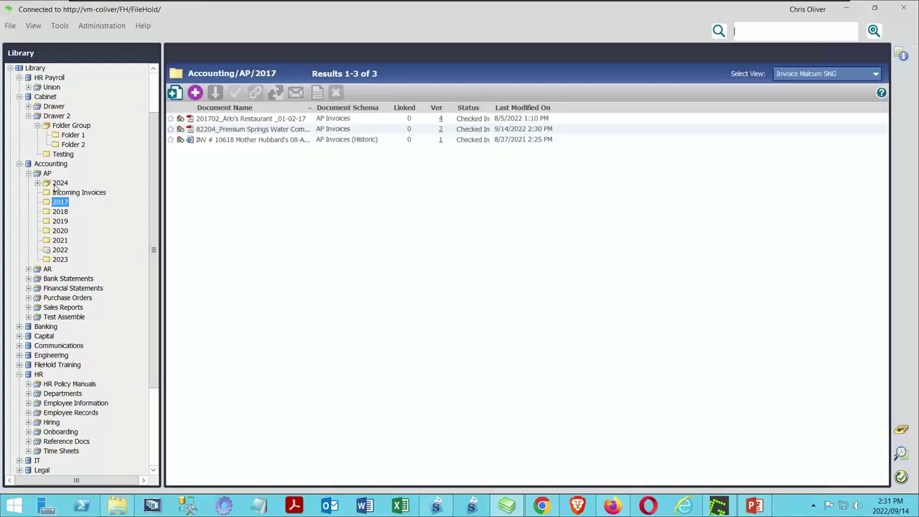
pyautogui.click(37, 183)
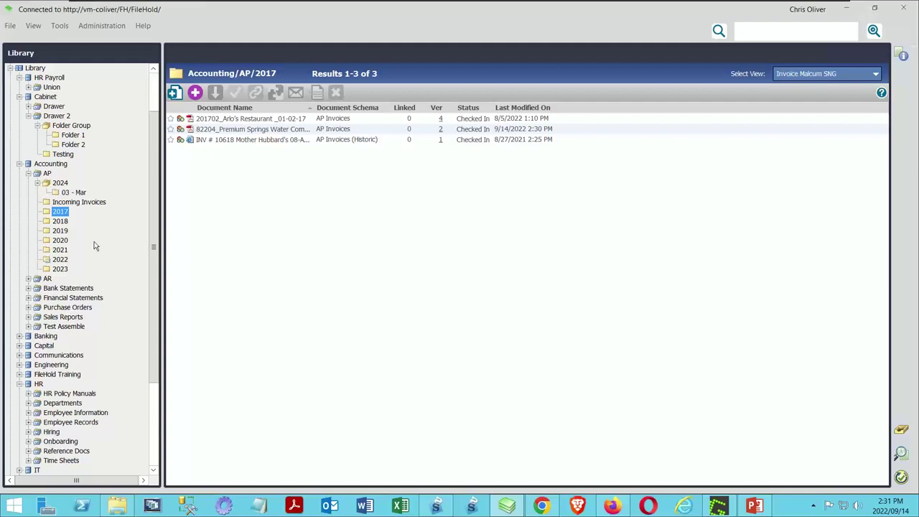
pyautogui.click(74, 192)
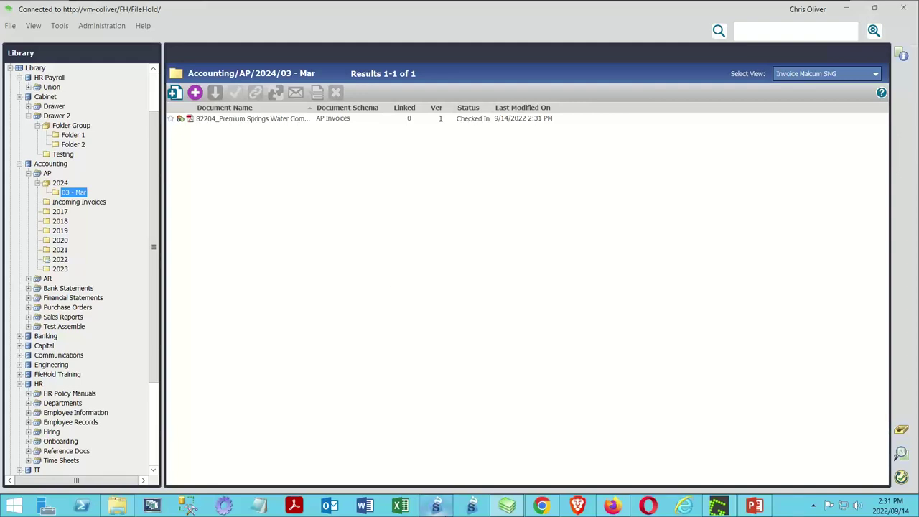
pyautogui.click(435, 506)
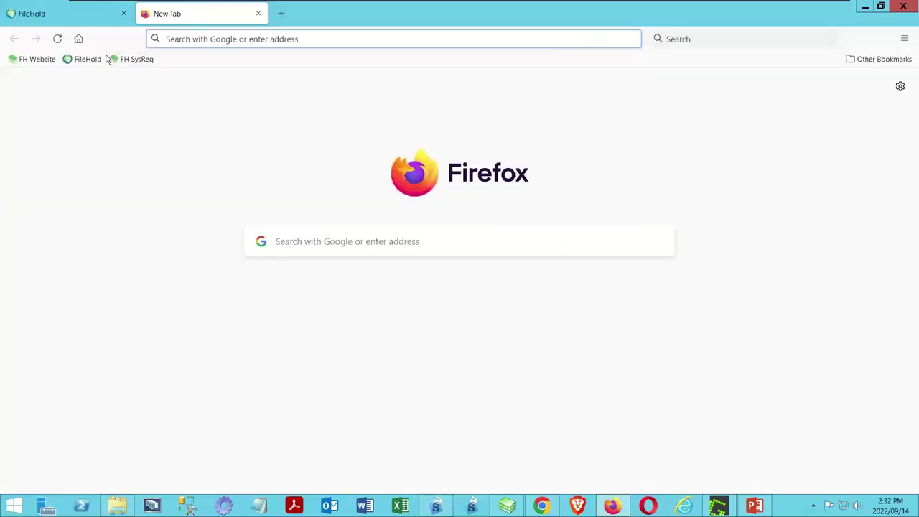
# - Search the FileHold website for 'merge tags'
pyautogui.click(38, 62)
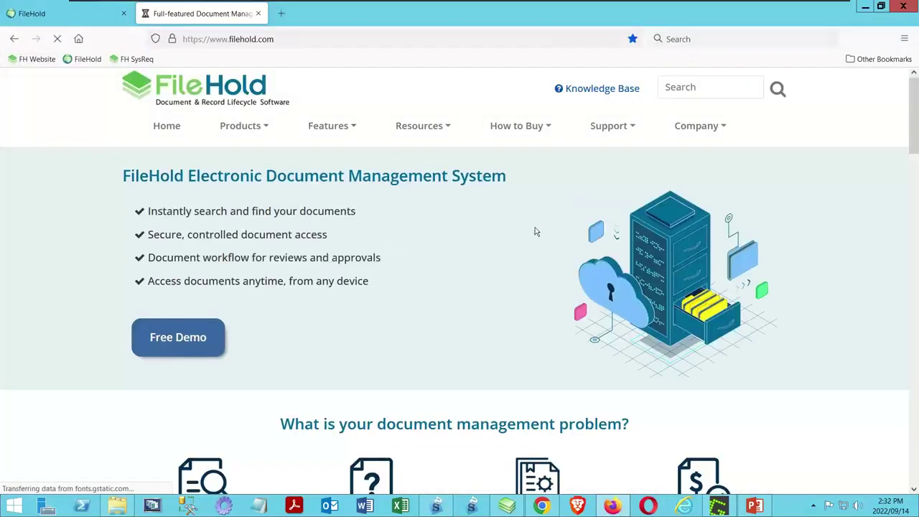
pyautogui.click(714, 86)
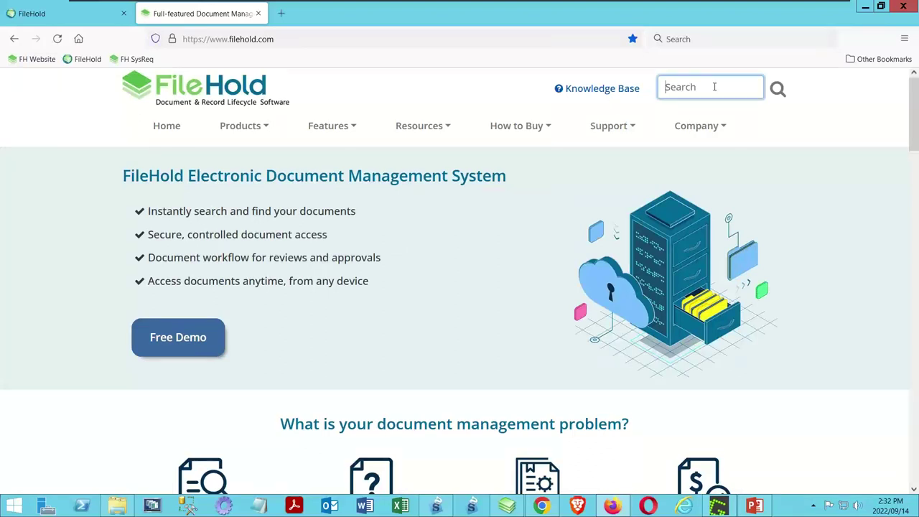
pyautogui.write('merge t')
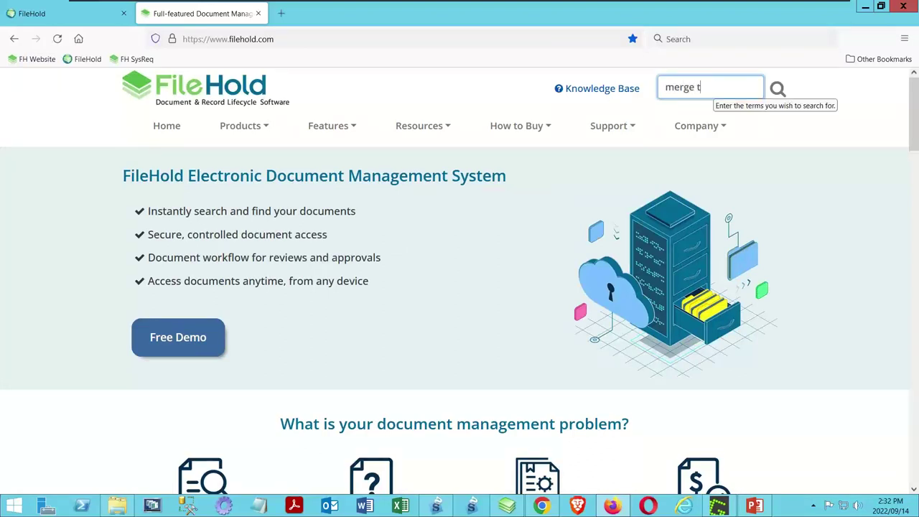
pyautogui.write('ags')
pyautogui.press('Return')
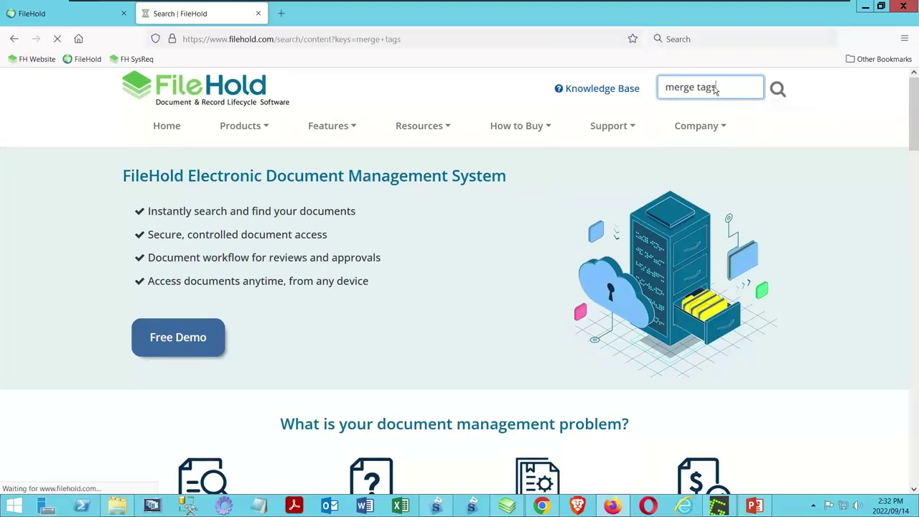
# - Read the Merge tags help article down to its features and tags matrix
pyautogui.click(159, 312)
pyautogui.scroll(-10, 134, 281)
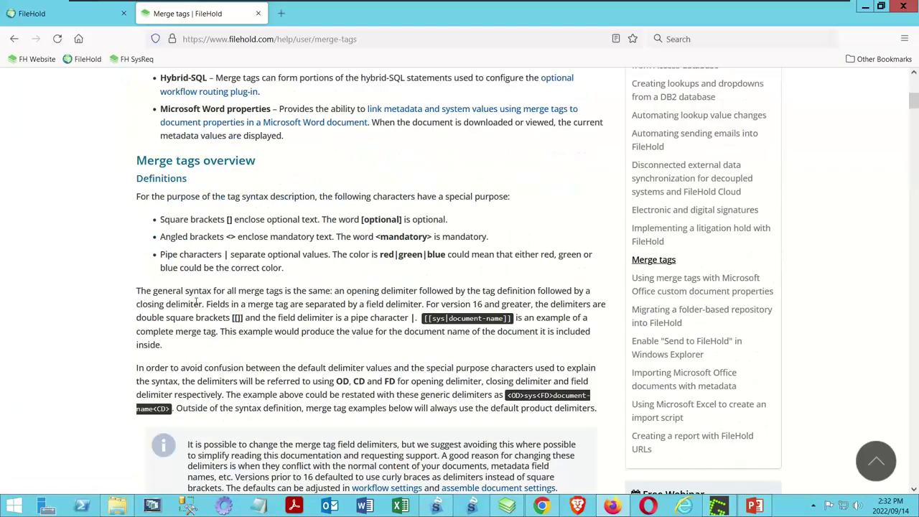
pyautogui.scroll(-20, 135, 280)
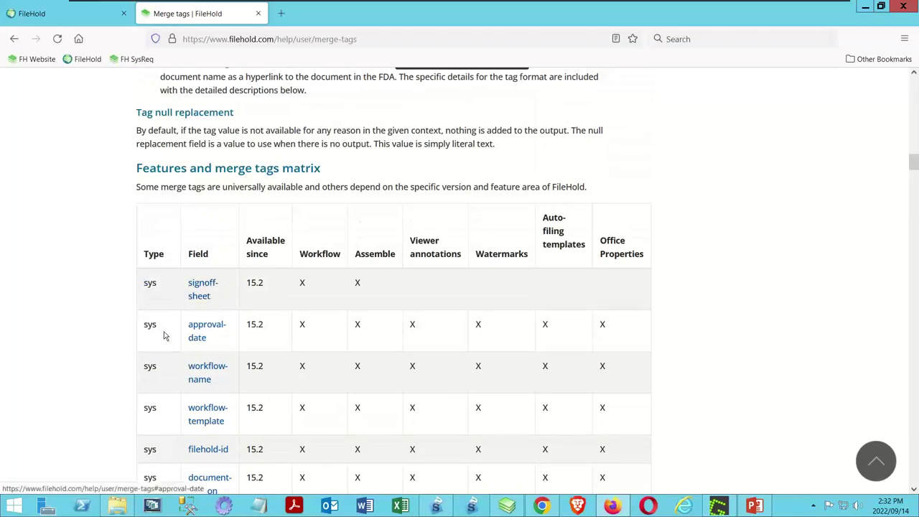
pyautogui.scroll(-3, 217, 241)
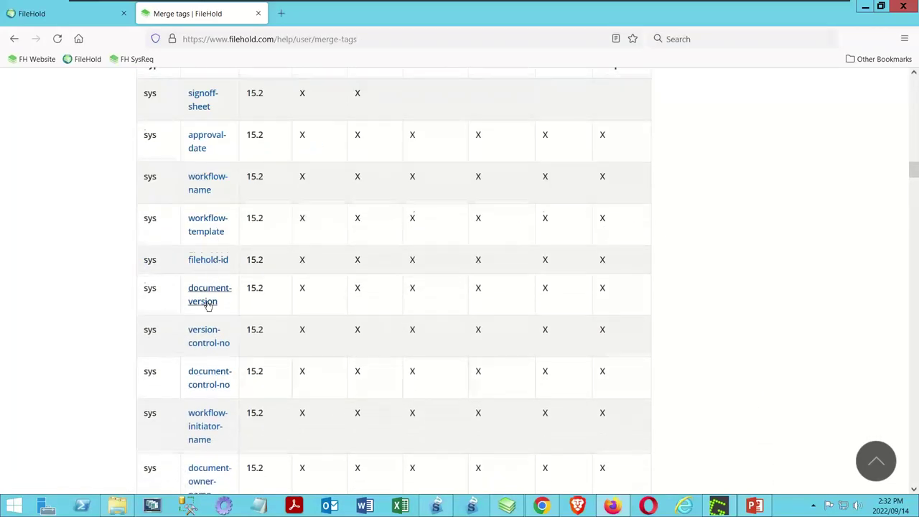
pyautogui.scroll(-2, 224, 256)
pyautogui.scroll(-1, 216, 423)
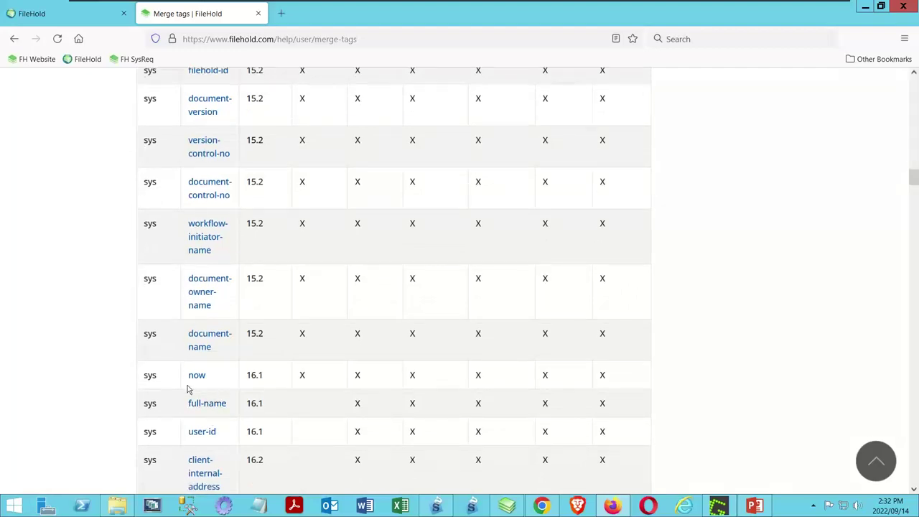
pyautogui.scroll(-9, 191, 349)
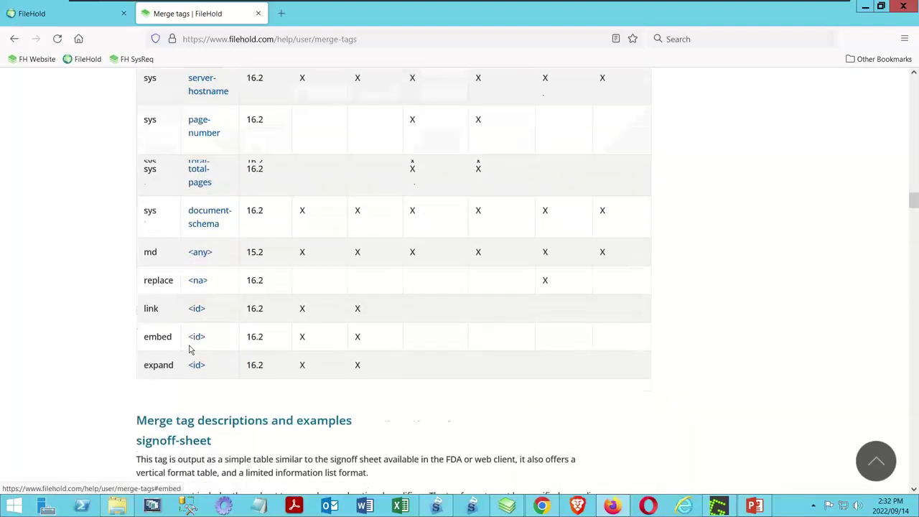
pyautogui.scroll(-2, 190, 349)
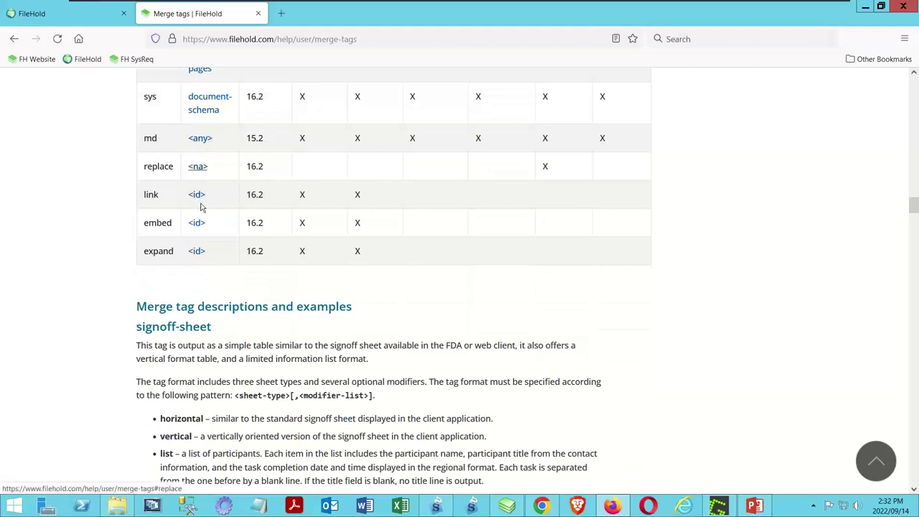
pyautogui.scroll(1, 204, 145)
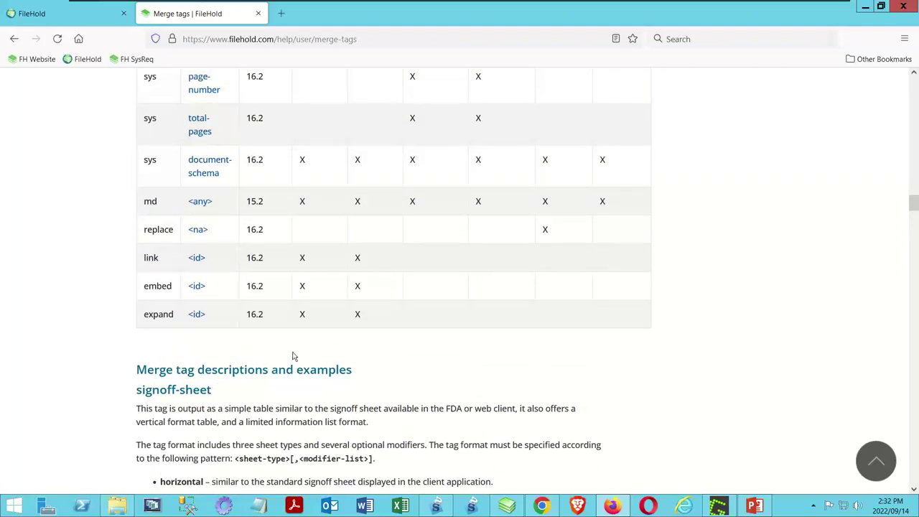